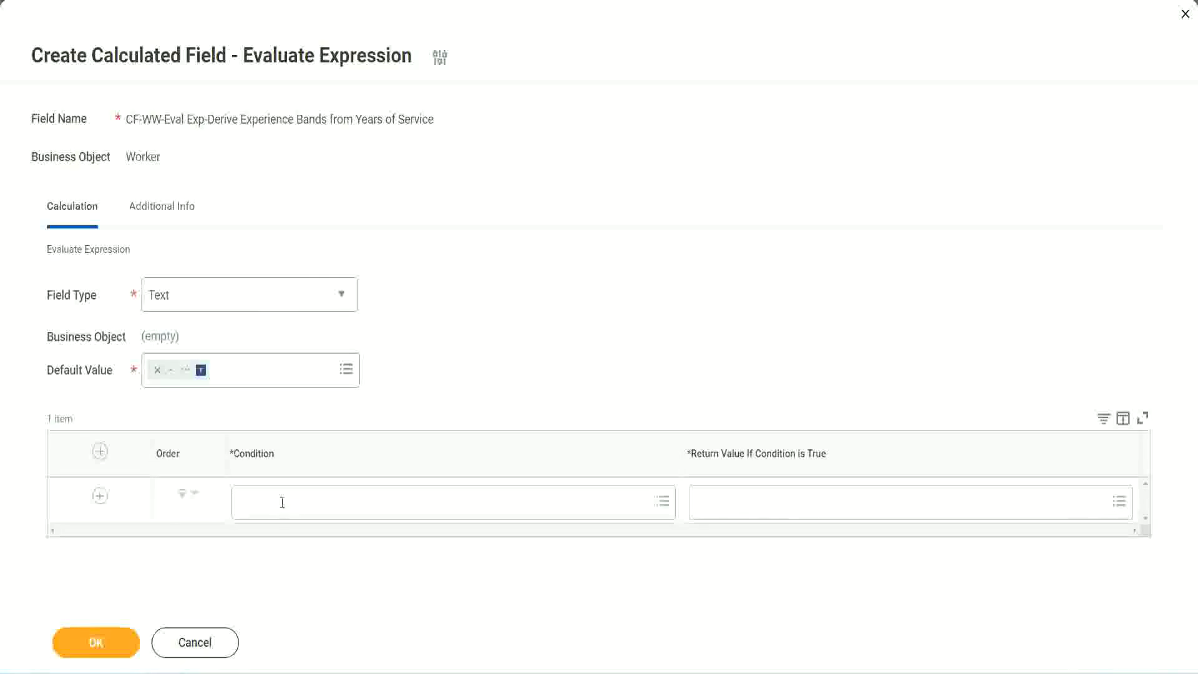
- Copy the Field 1 name from the Notepad++ notes and set the first row's condition to CF-WW-TF-Length of Service between 0 and 7 years
{"action": "left_click", "coordinate": [283, 503]}
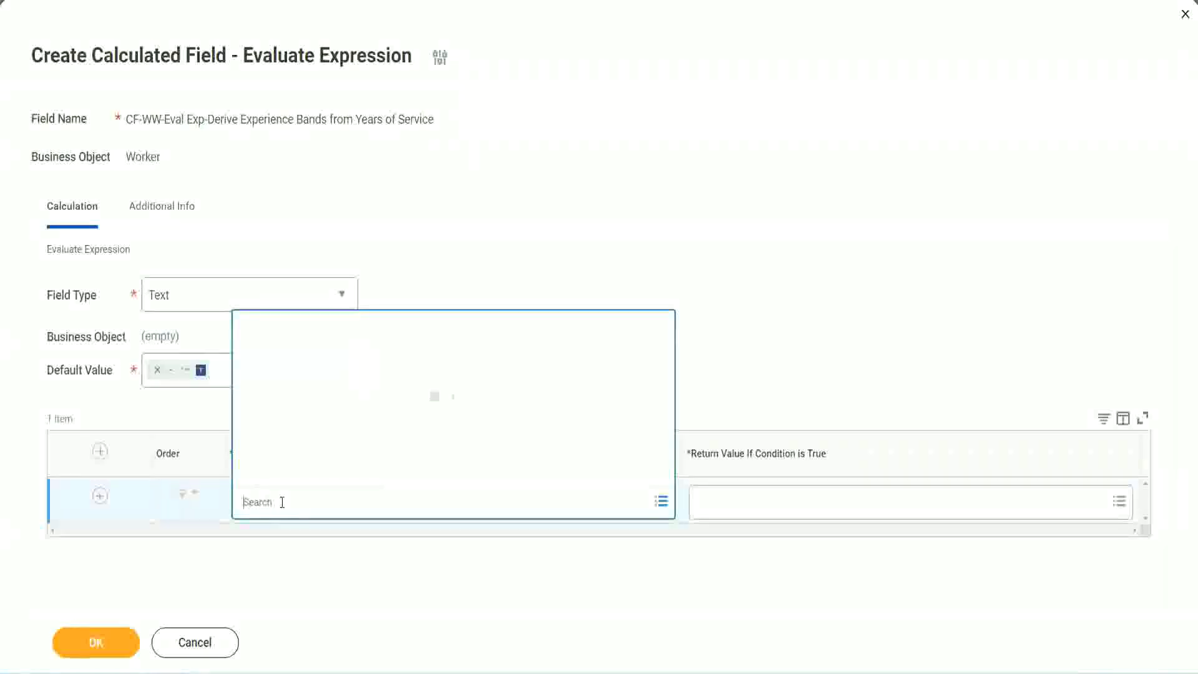
{"action": "left_click", "coordinate": [461, 284]}
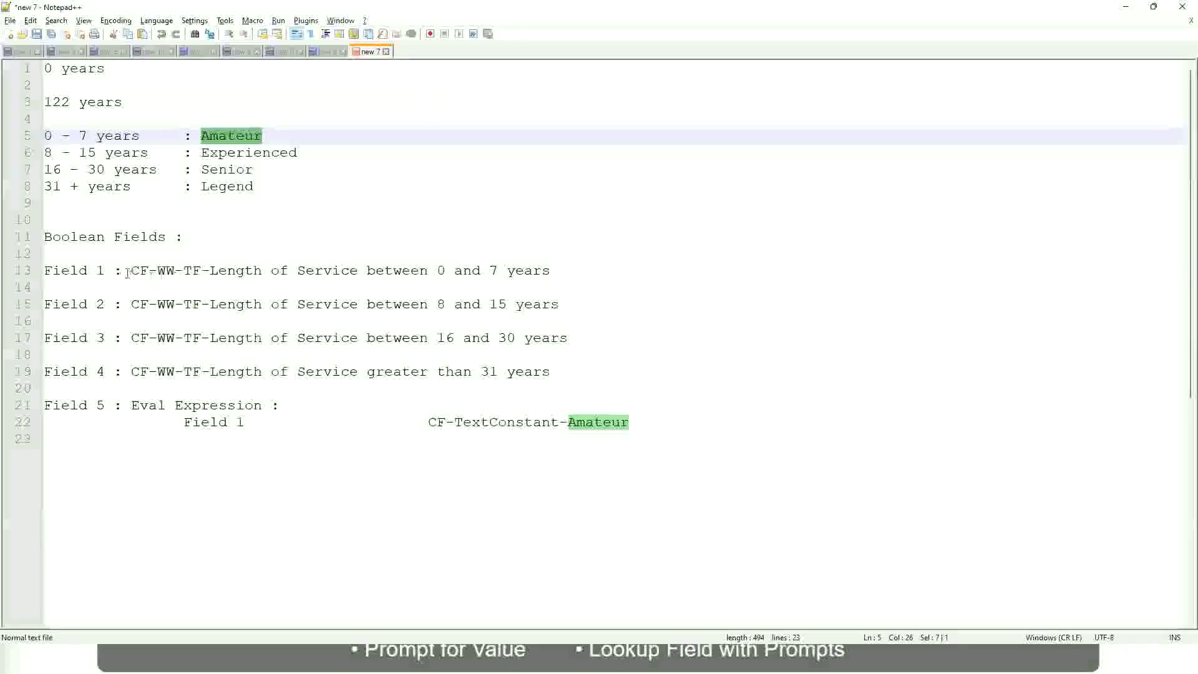
{"action": "left_click_drag", "start_coordinate": [134, 269], "coordinate": [552, 275]}
{"action": "key", "text": "ctrl+c"}
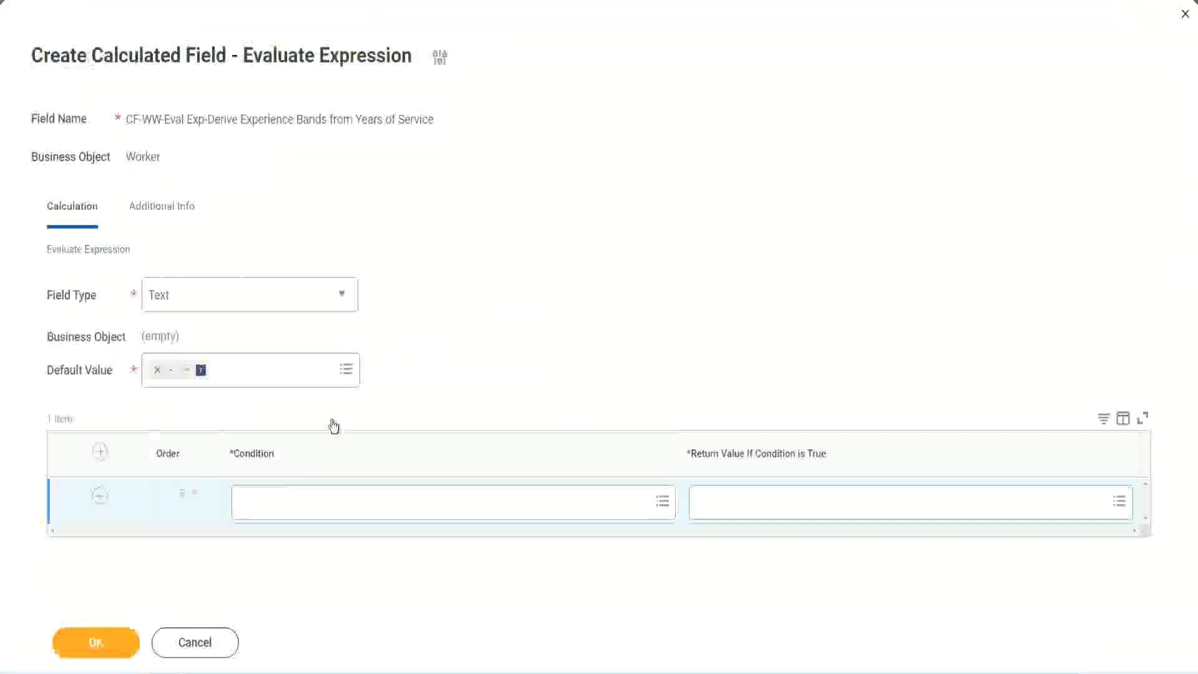
{"action": "left_click", "coordinate": [305, 506]}
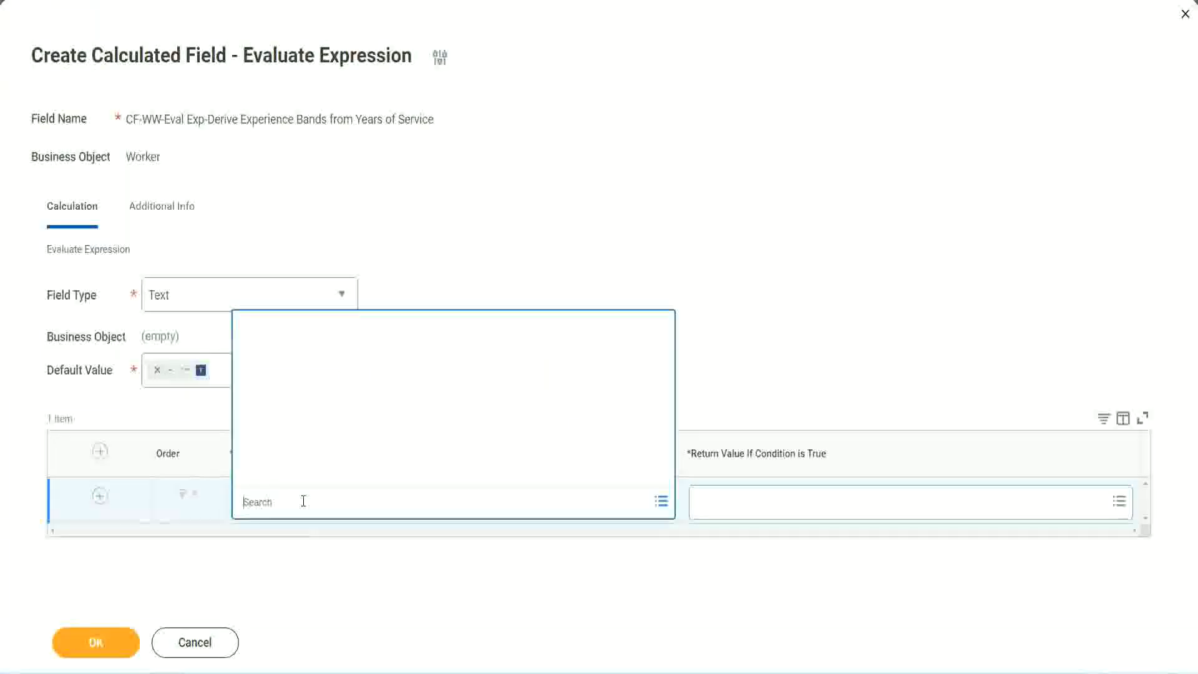
{"action": "key", "text": "ctrl+v"}
{"action": "key", "text": "Return"}
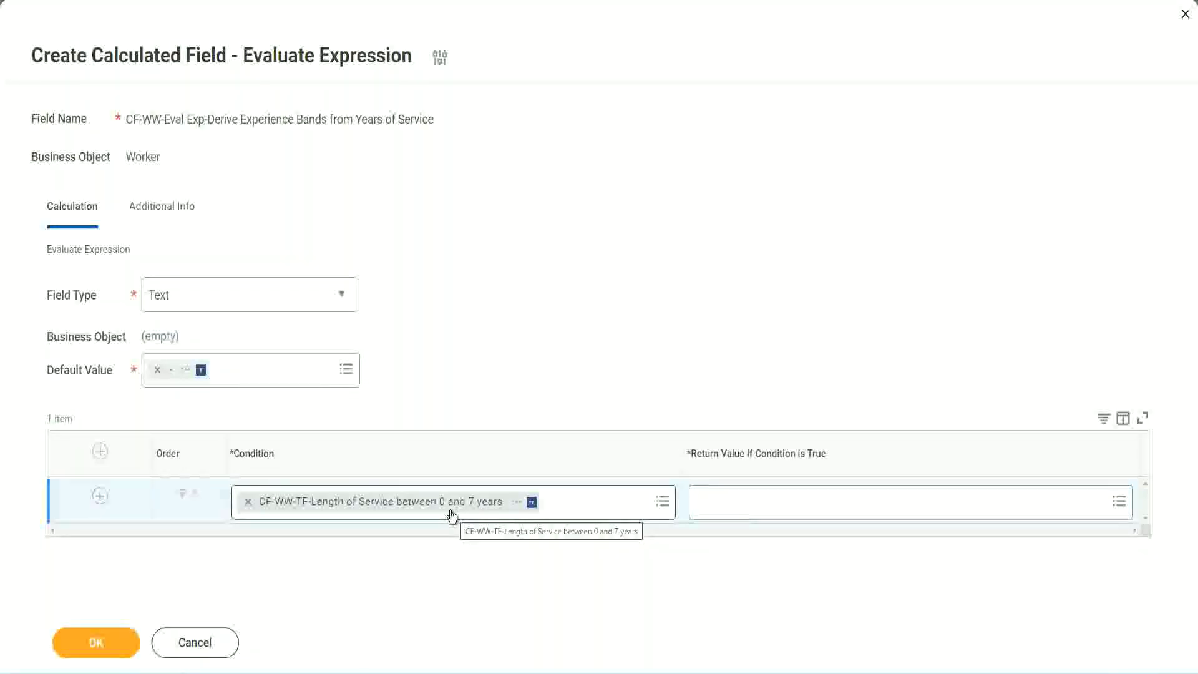
{"action": "left_click", "coordinate": [780, 512]}
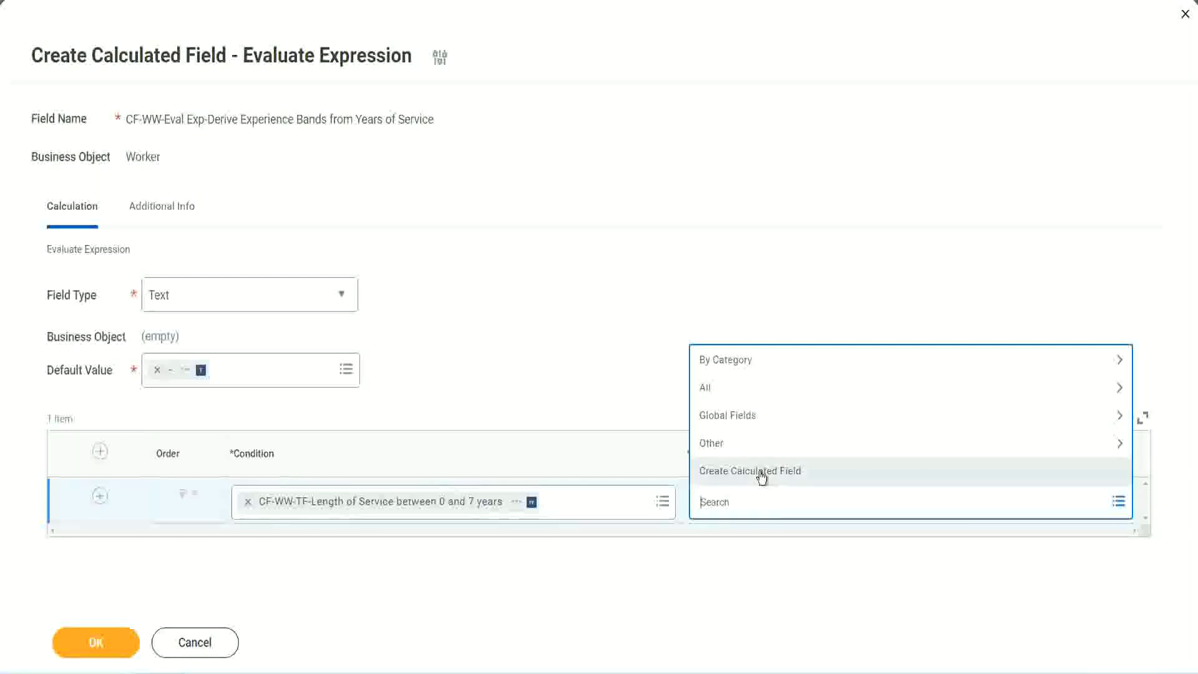
{"action": "left_click", "coordinate": [695, 311]}
{"action": "left_click", "coordinate": [722, 510]}
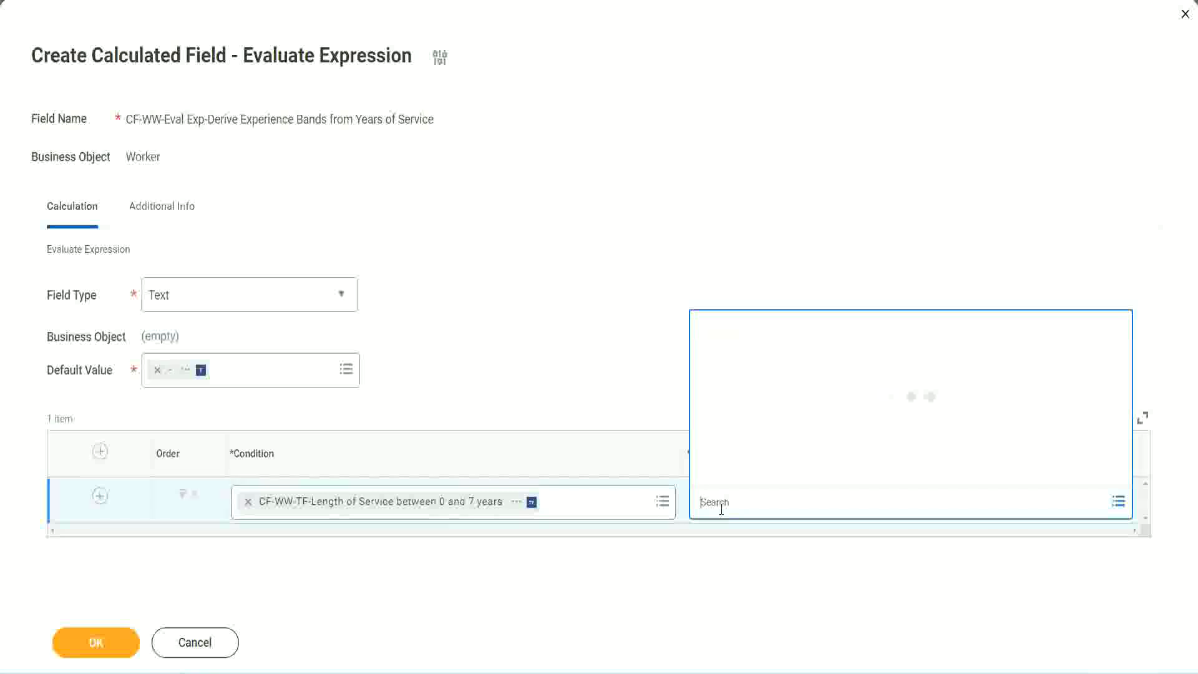
{"action": "type", "text": "Amaterue"}
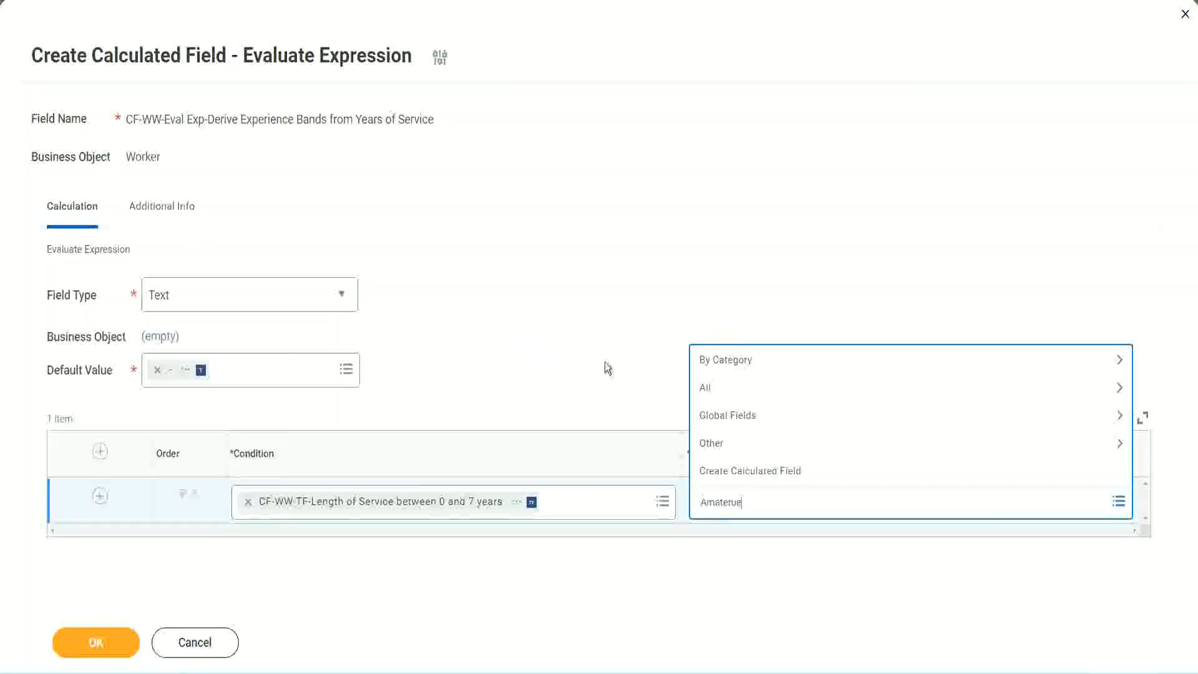
{"action": "left_click", "coordinate": [605, 362]}
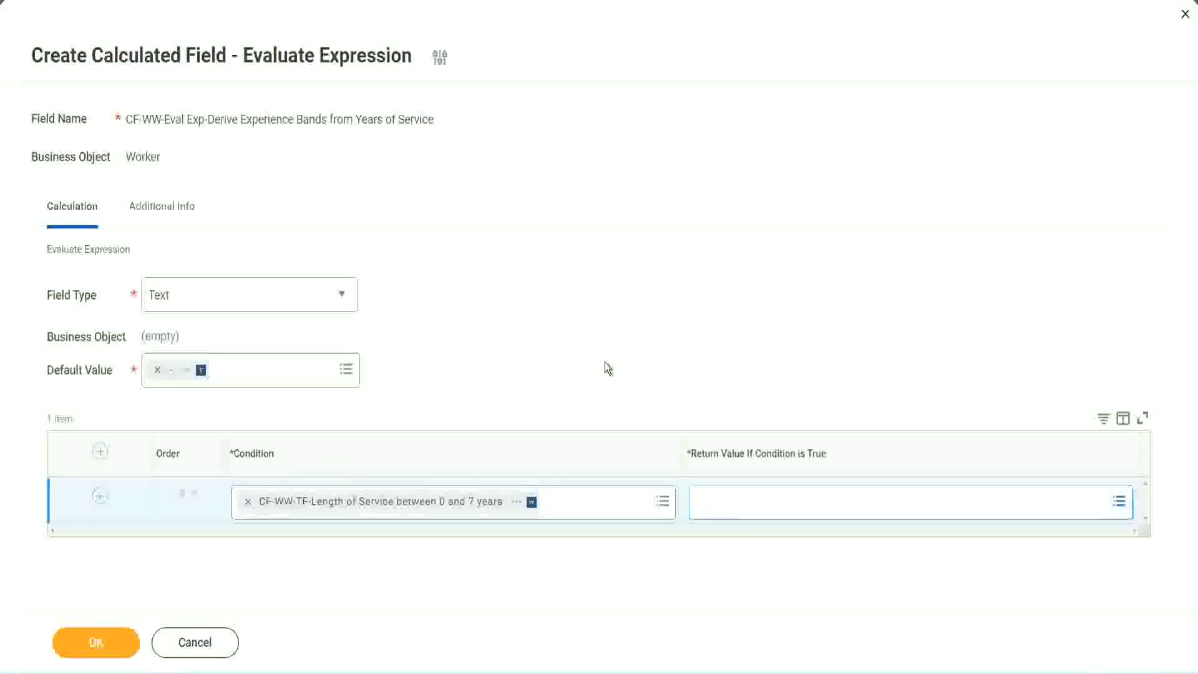
{"action": "left_click", "coordinate": [755, 513]}
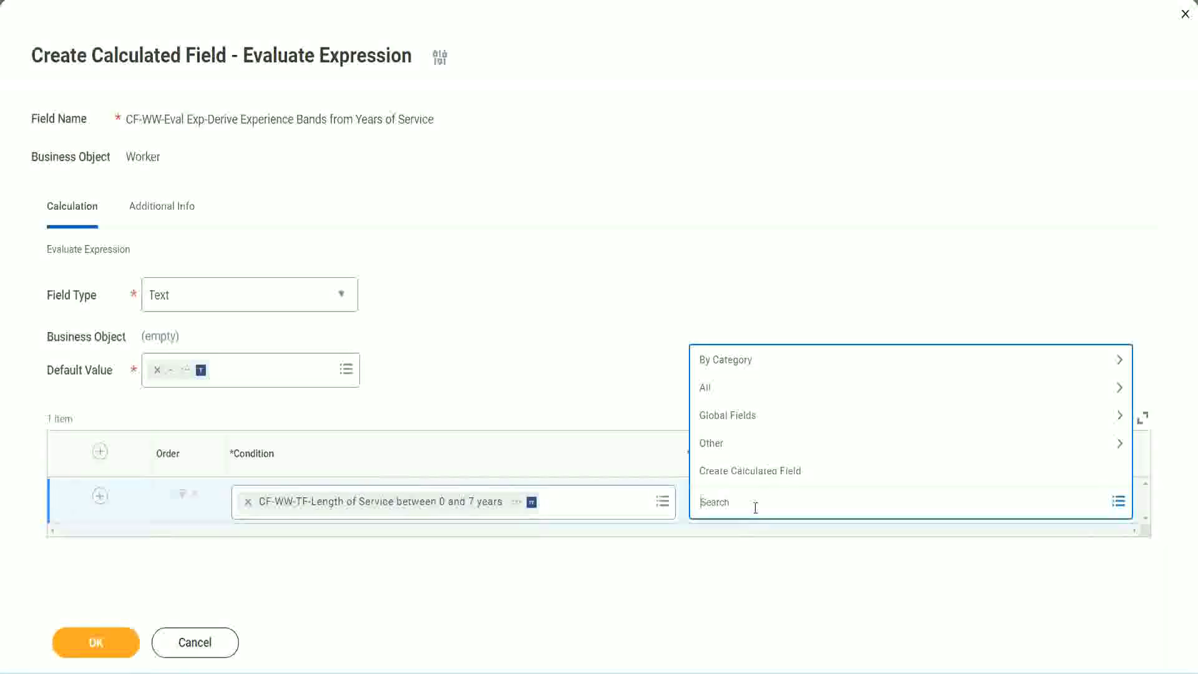
{"action": "left_click", "coordinate": [605, 370]}
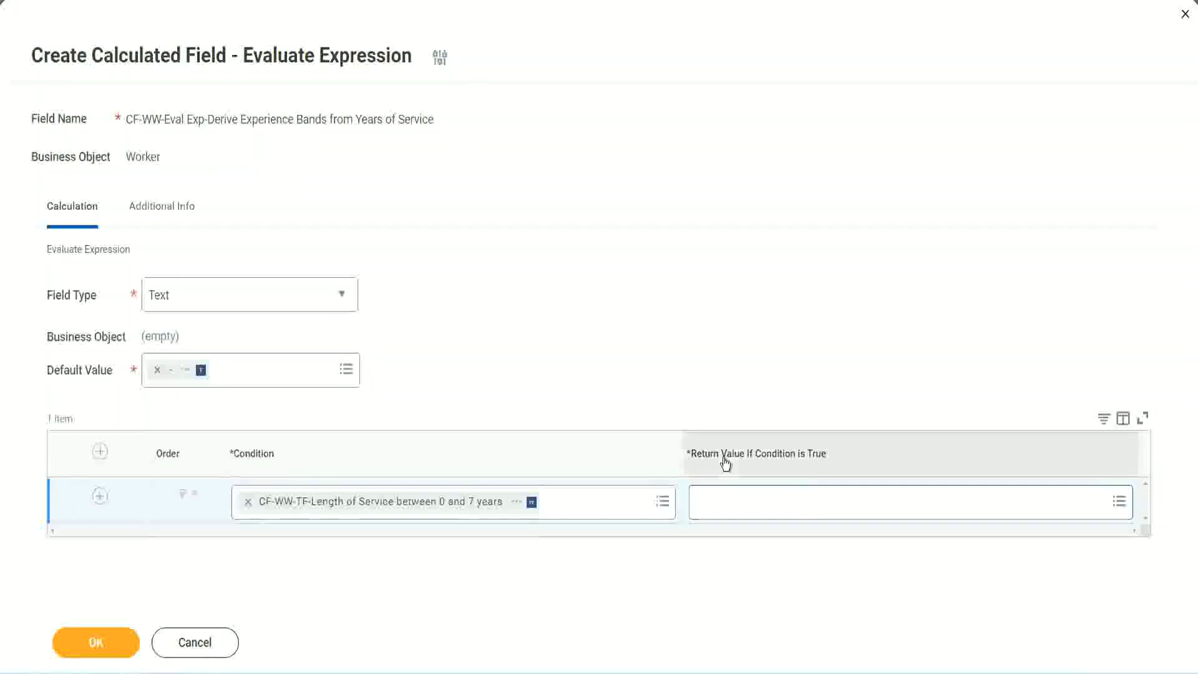
- Start a new calculated field for the first row's return value and name it CF-WW-TC-Amateur
{"action": "left_click", "coordinate": [776, 503]}
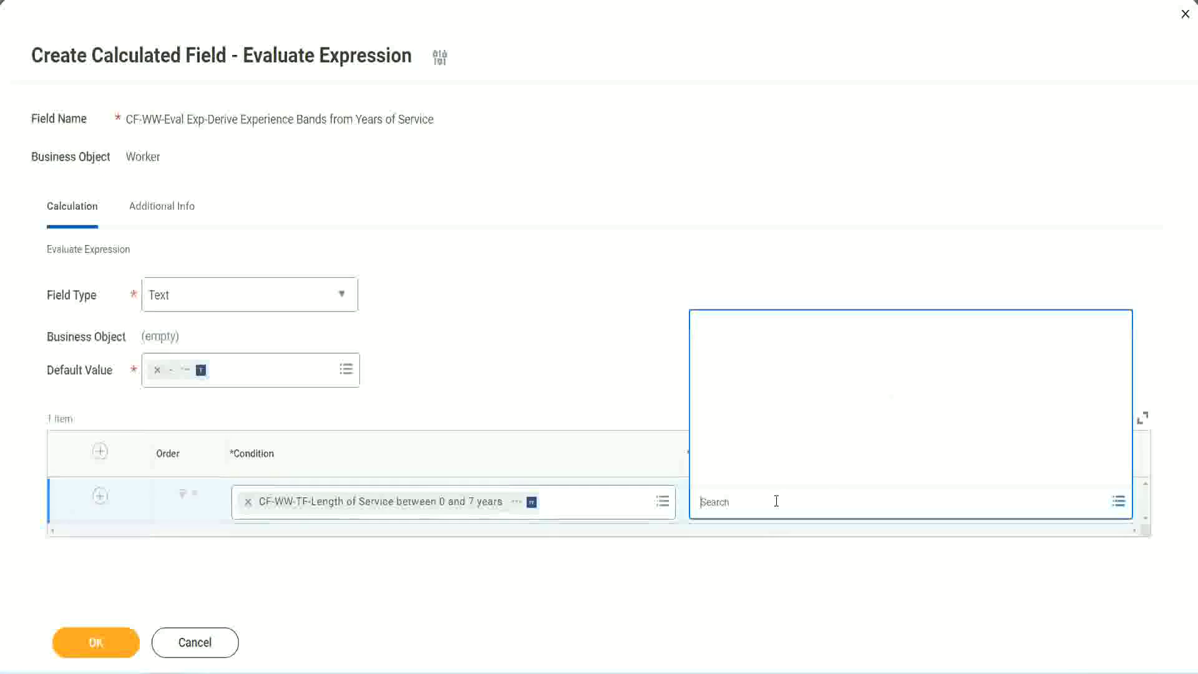
{"action": "left_click", "coordinate": [768, 472]}
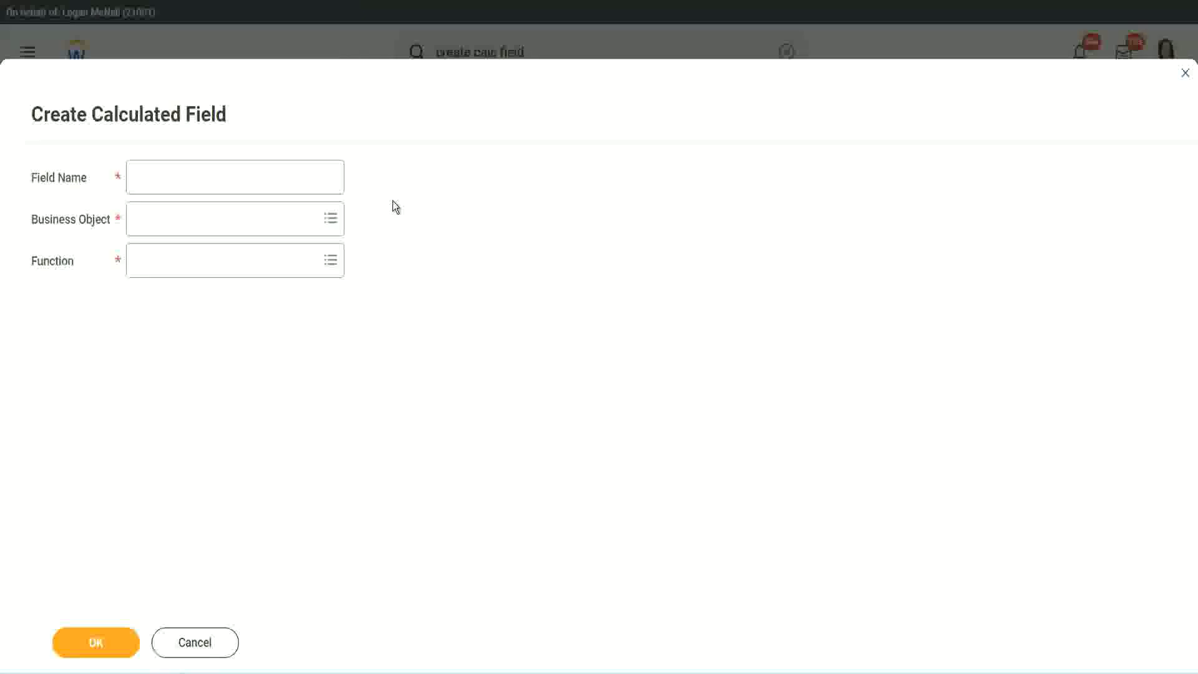
{"action": "left_click", "coordinate": [146, 178]}
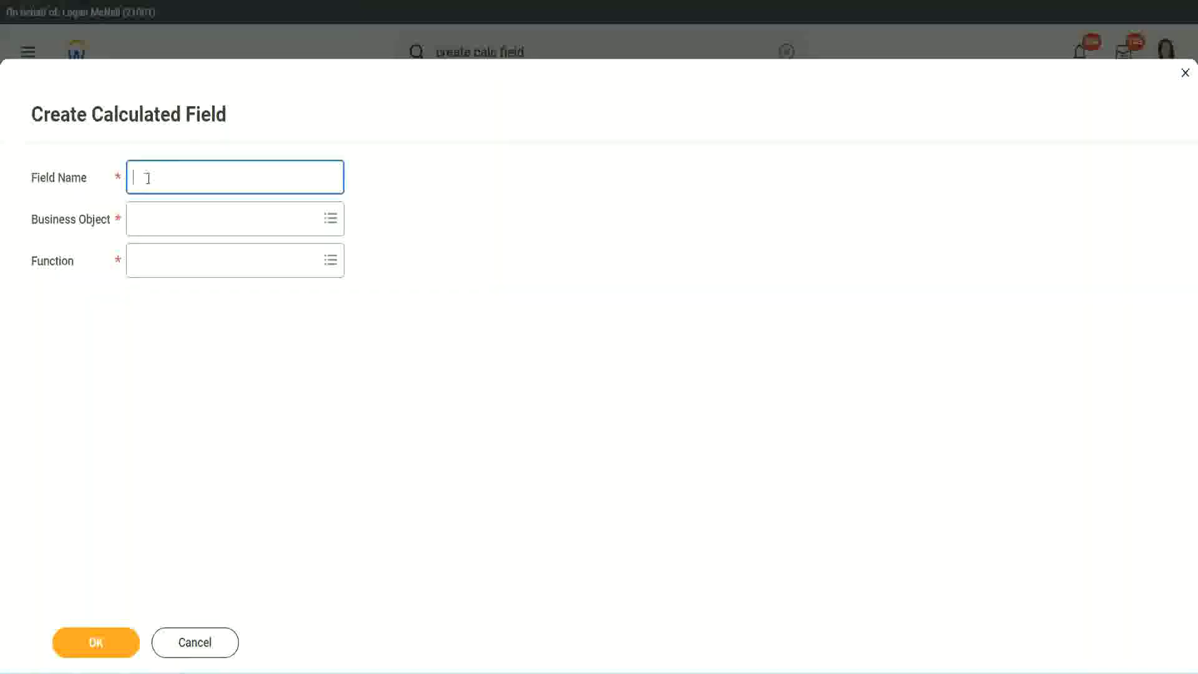
{"action": "type", "text": "CF"}
{"action": "type", "text": "_TC"}
{"action": "type", "text": "-Am"}
{"action": "type", "text": "ateur"}
{"action": "left_click", "coordinate": [148, 177]}
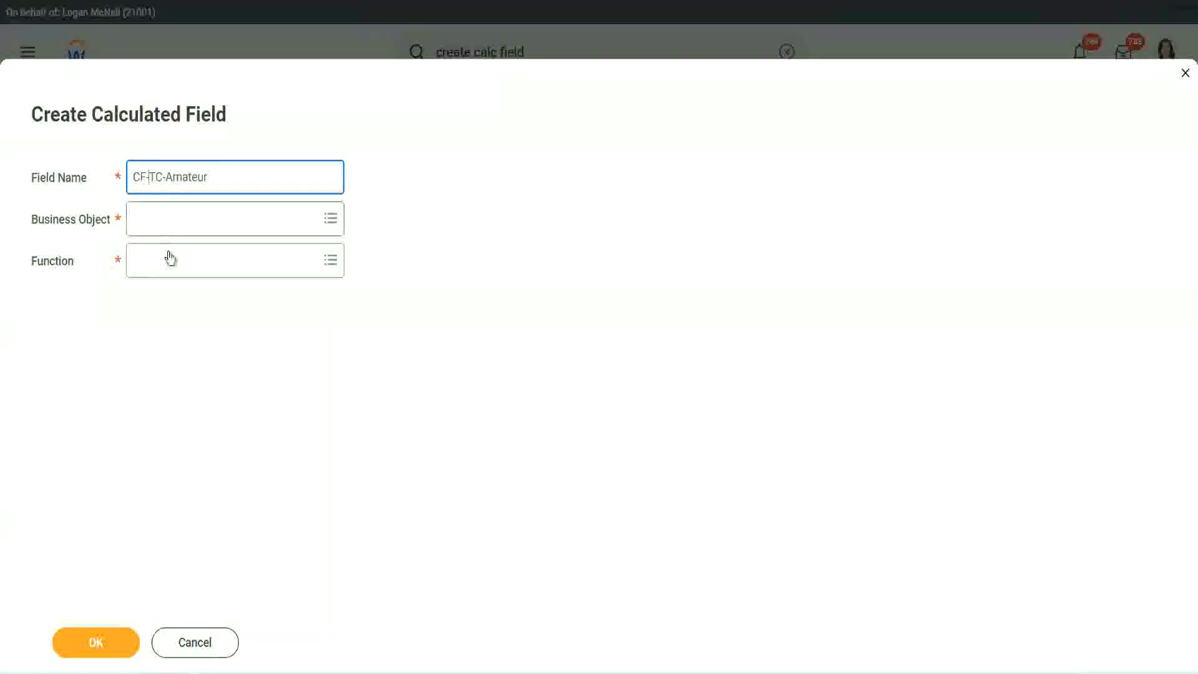
{"action": "type", "text": "WW-"}
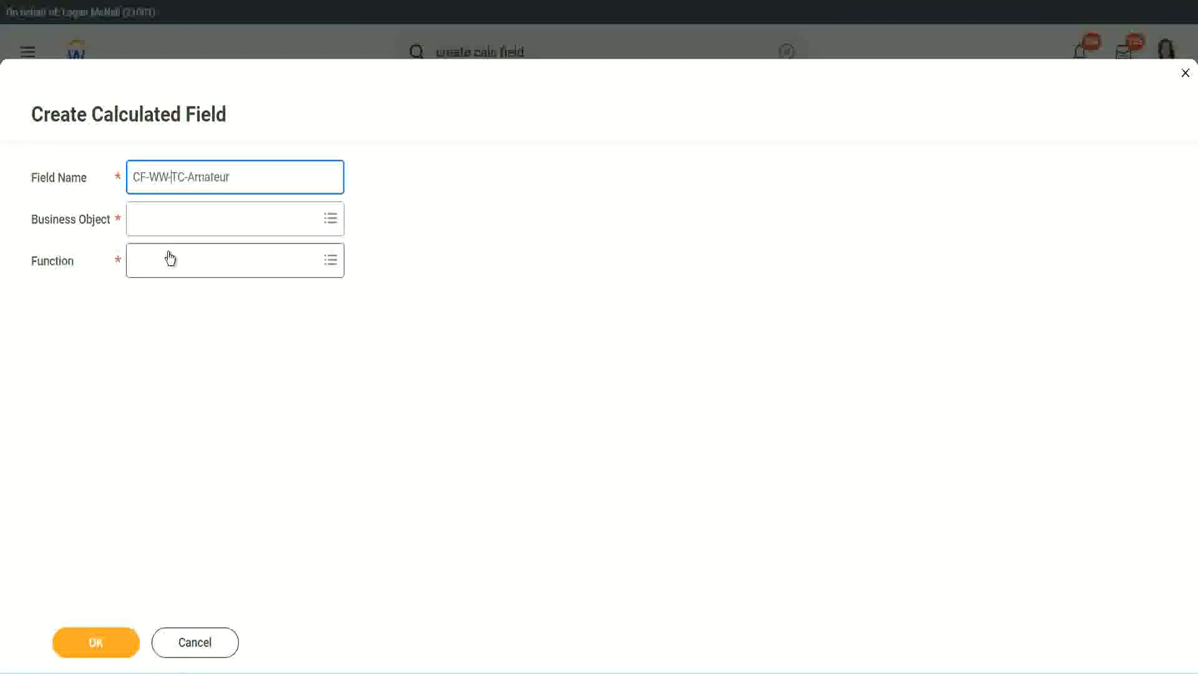
- Set the new calculated field's business object to Global
{"action": "left_click", "coordinate": [168, 219]}
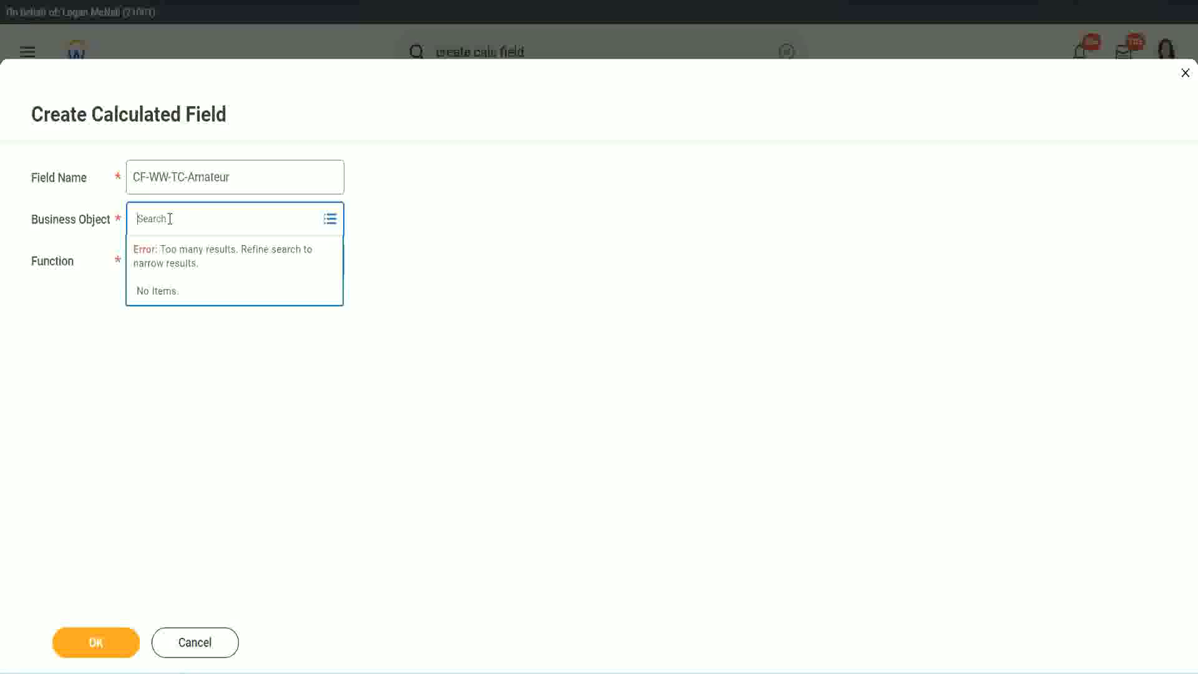
{"action": "type", "text": "worker"}
{"action": "key", "text": "BackSpace"}
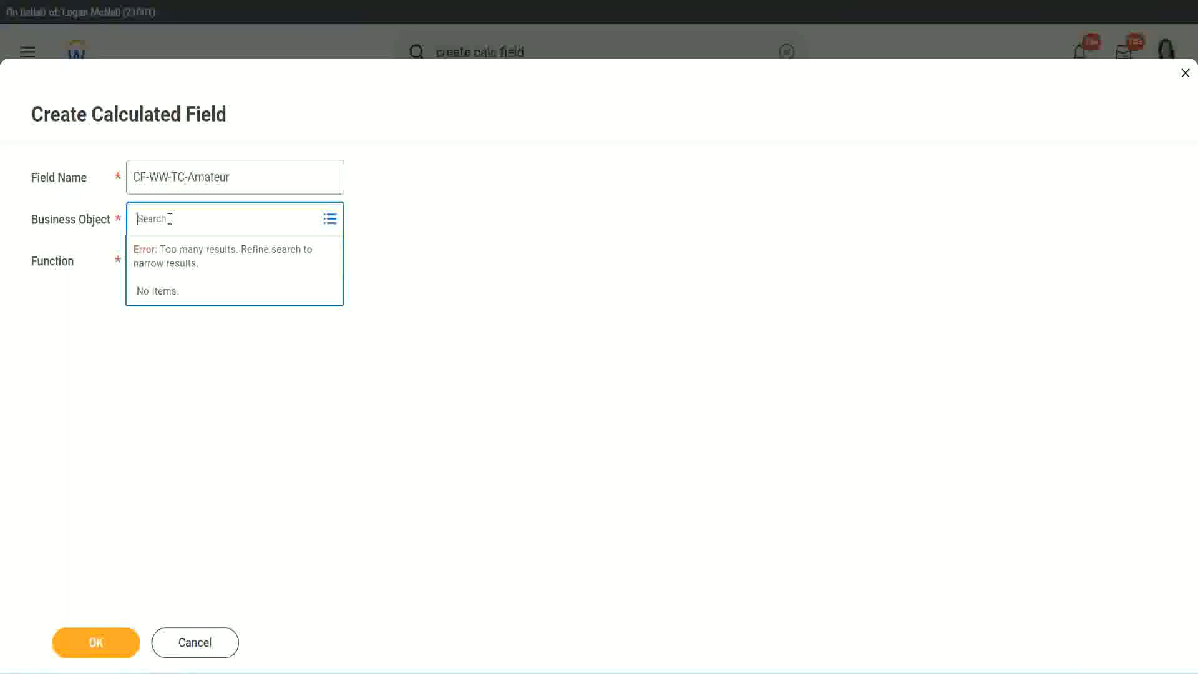
{"action": "type", "text": "global"}
{"action": "key", "text": "Return"}
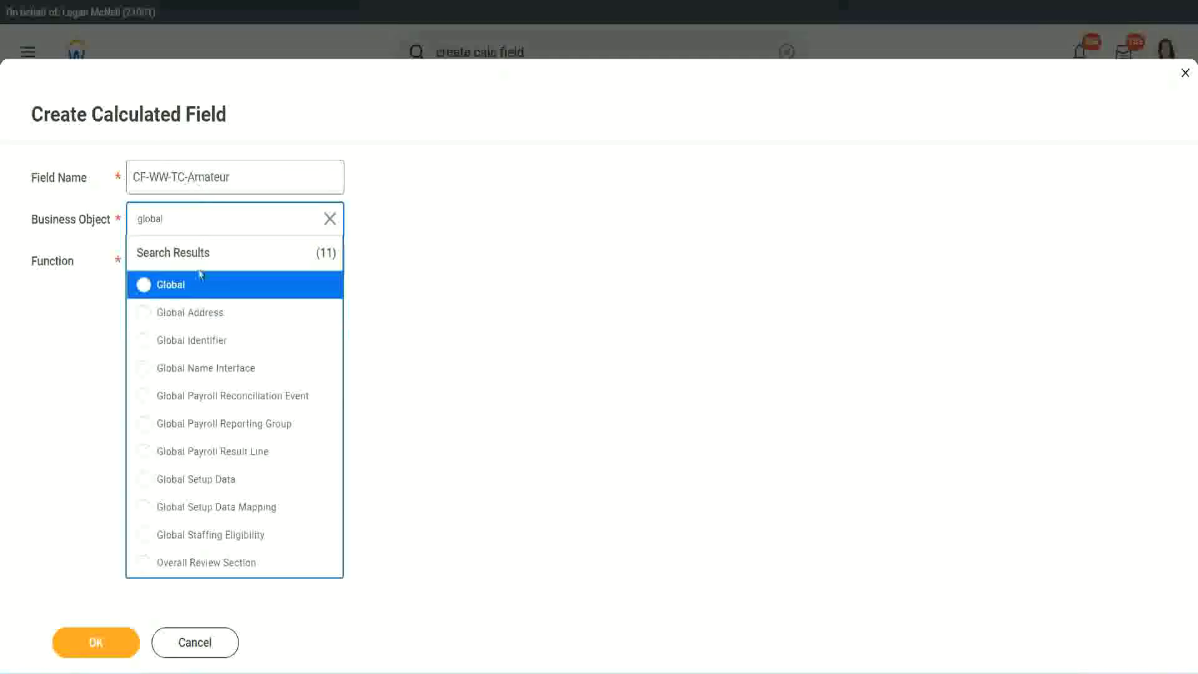
{"action": "left_click", "coordinate": [186, 291]}
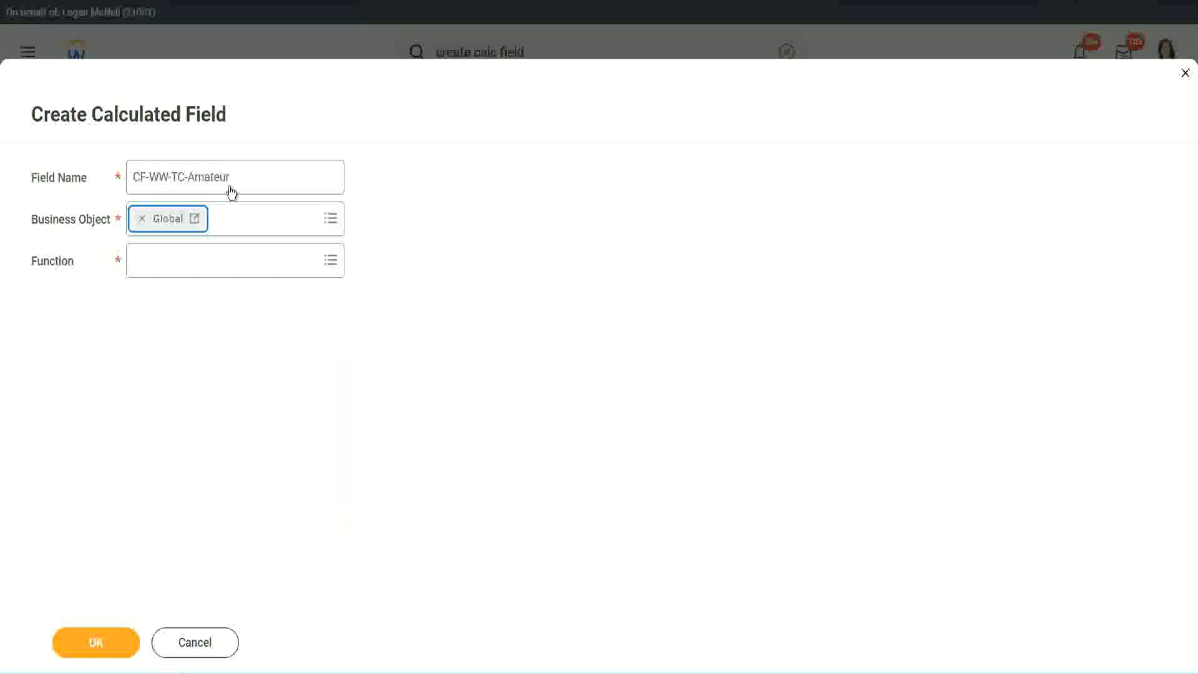
{"action": "triple_click", "coordinate": [309, 169]}
{"action": "left_click", "coordinate": [260, 178]}
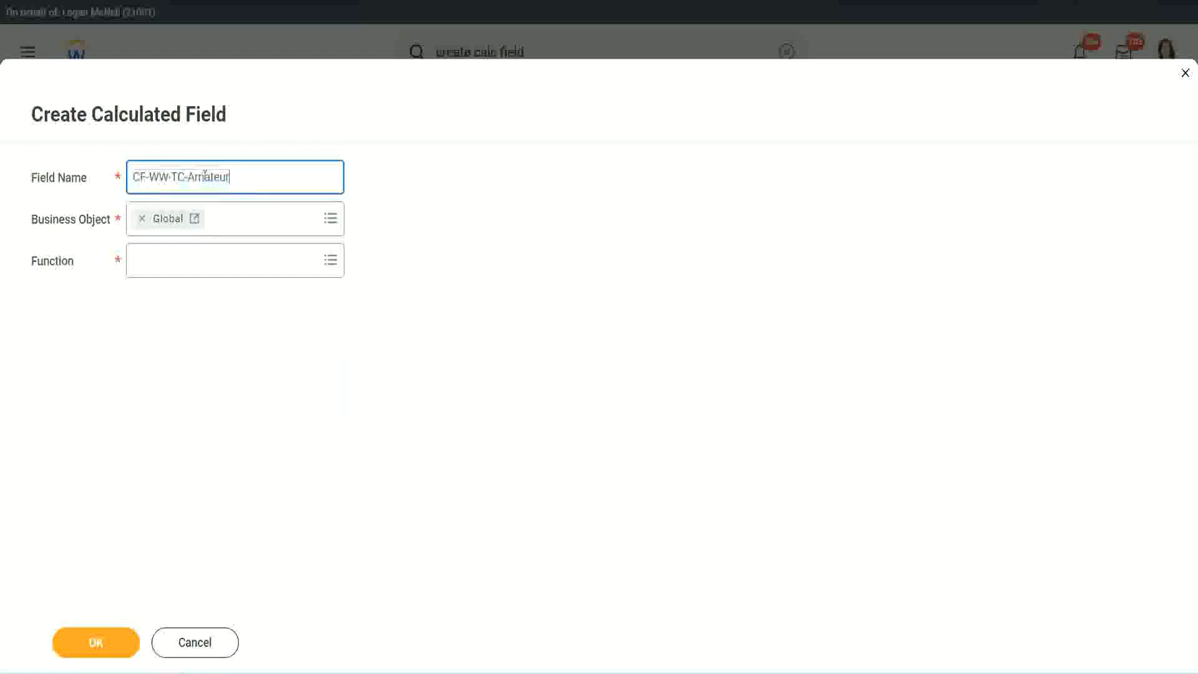
{"action": "double_click", "coordinate": [203, 176]}
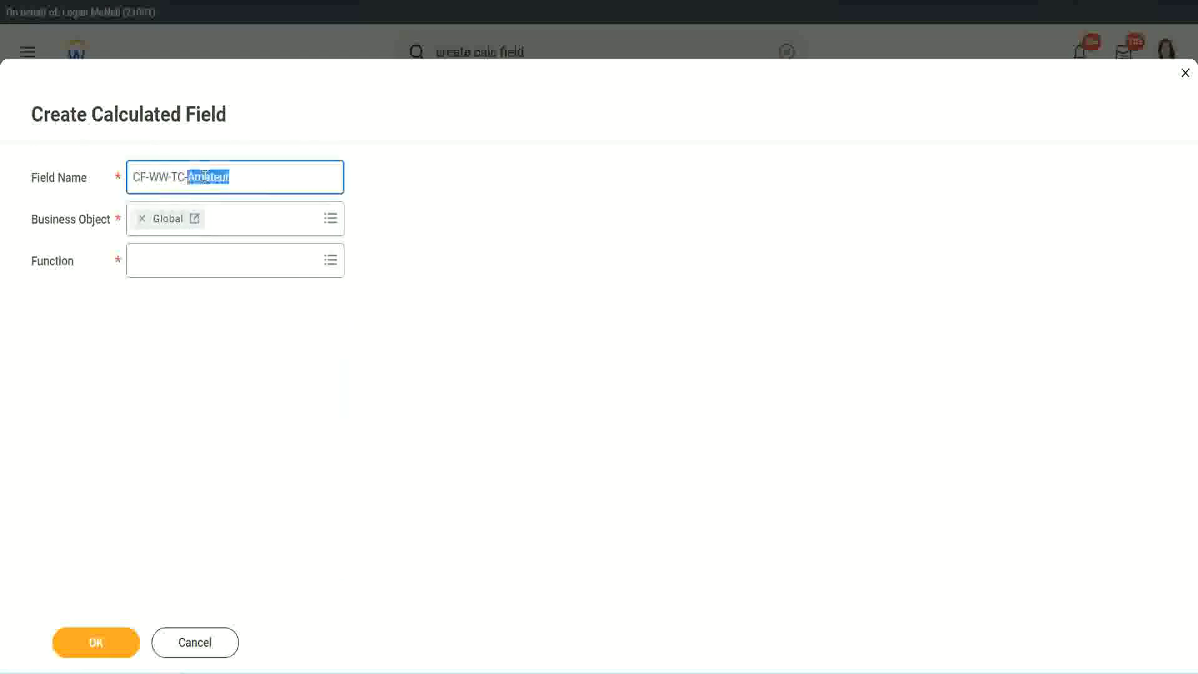
{"action": "left_click", "coordinate": [247, 174]}
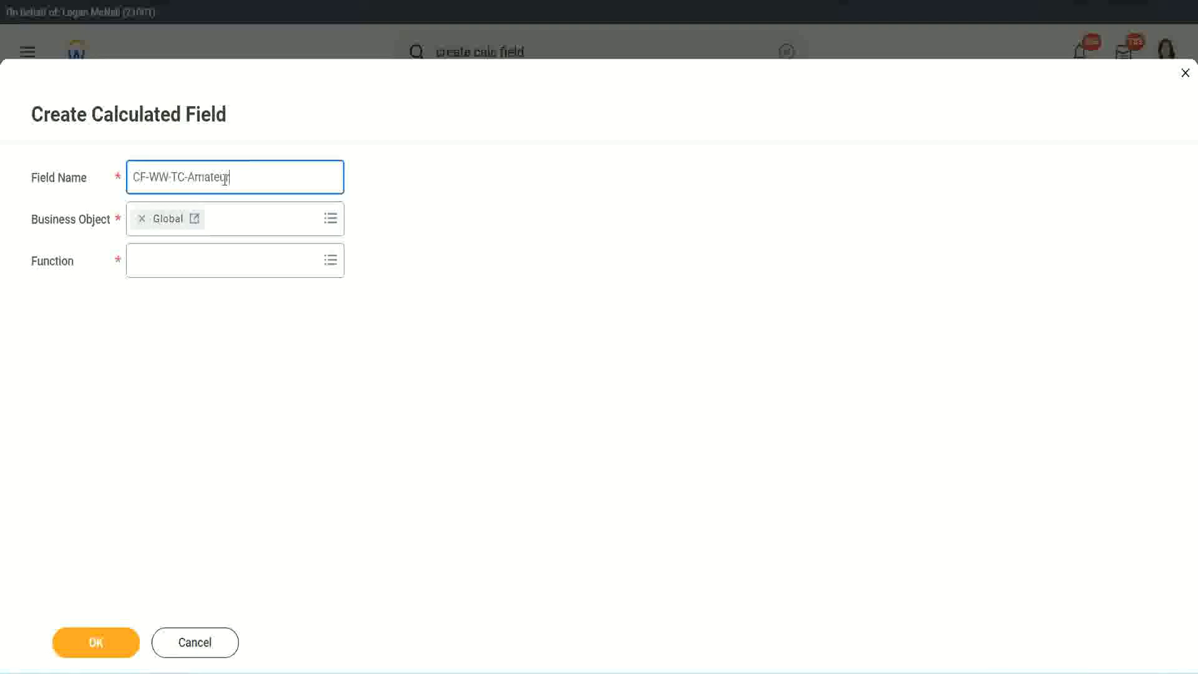
{"action": "double_click", "coordinate": [224, 178]}
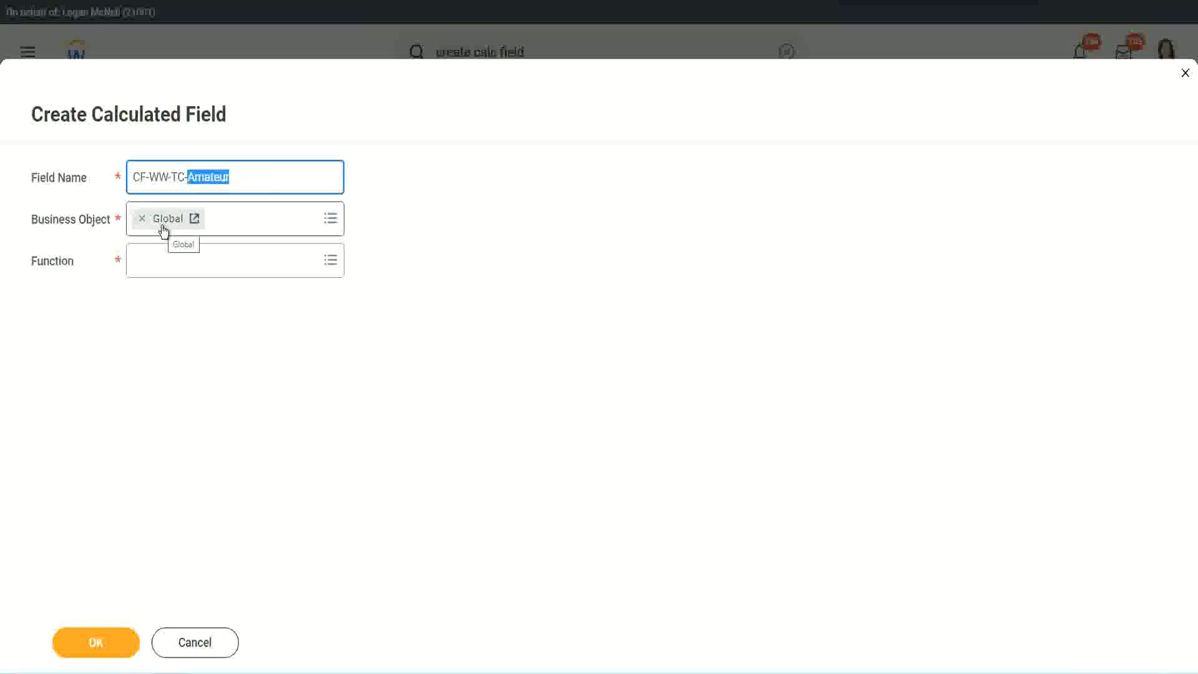
- Choose Text Constant as the new field's function and proceed to its calculation settings
{"action": "left_click", "coordinate": [167, 260]}
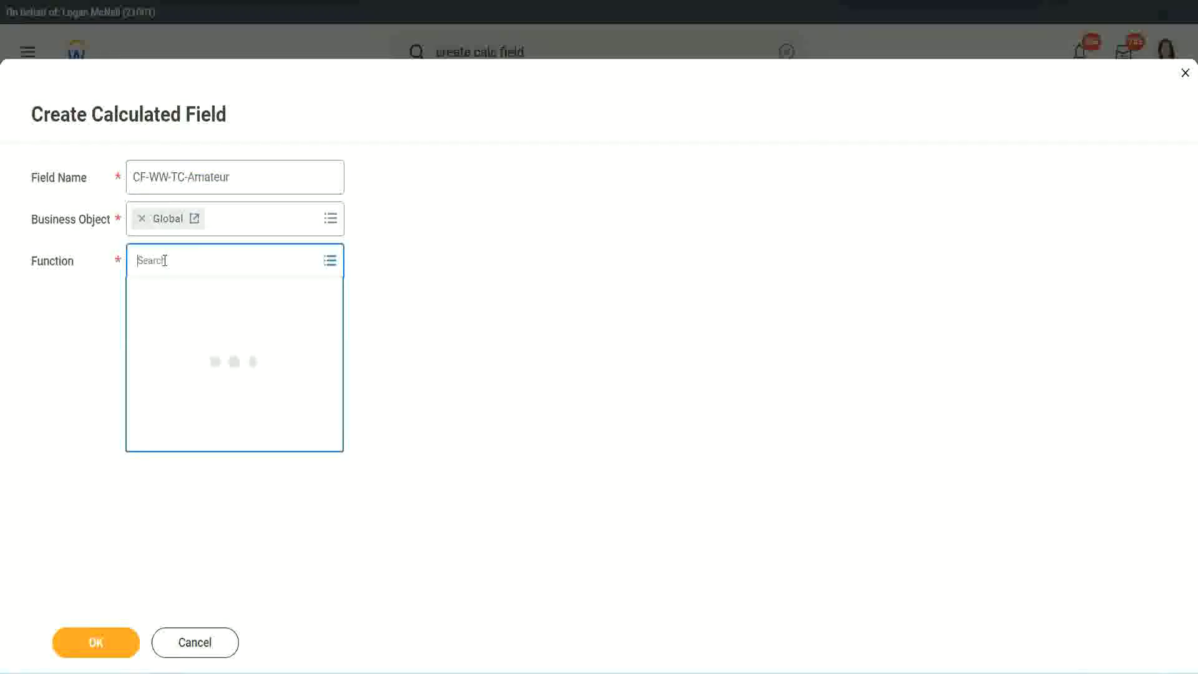
{"action": "type", "text": "text const"}
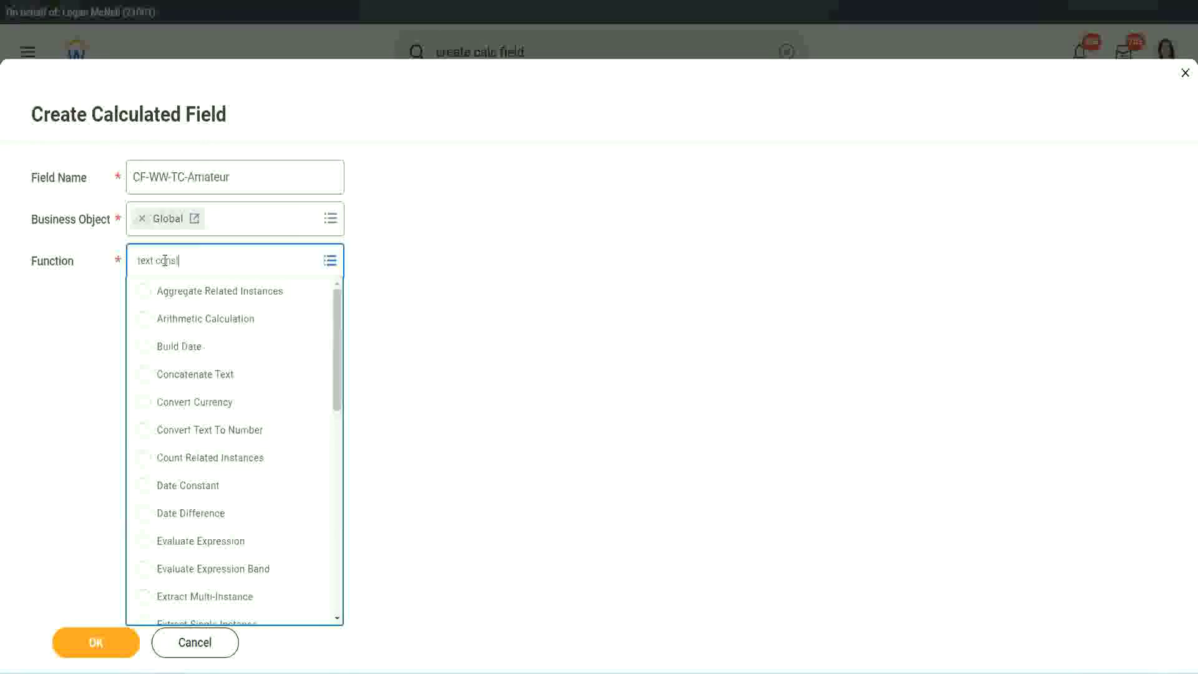
{"action": "key", "text": "Return"}
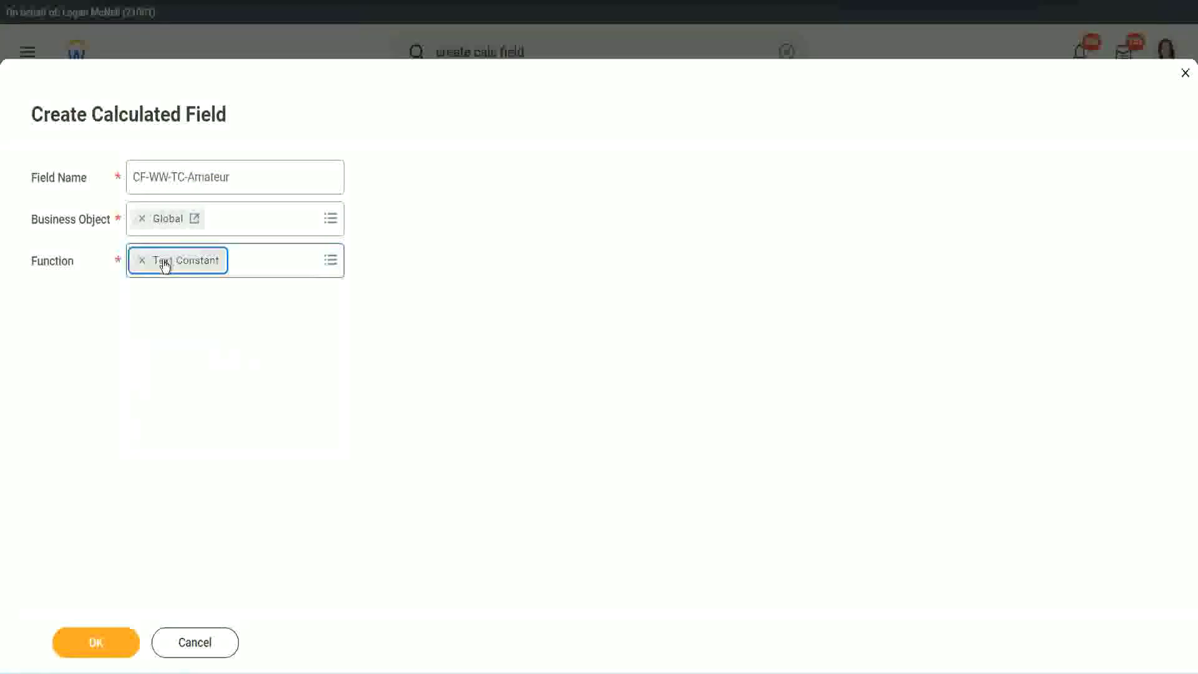
{"action": "left_click", "coordinate": [102, 656]}
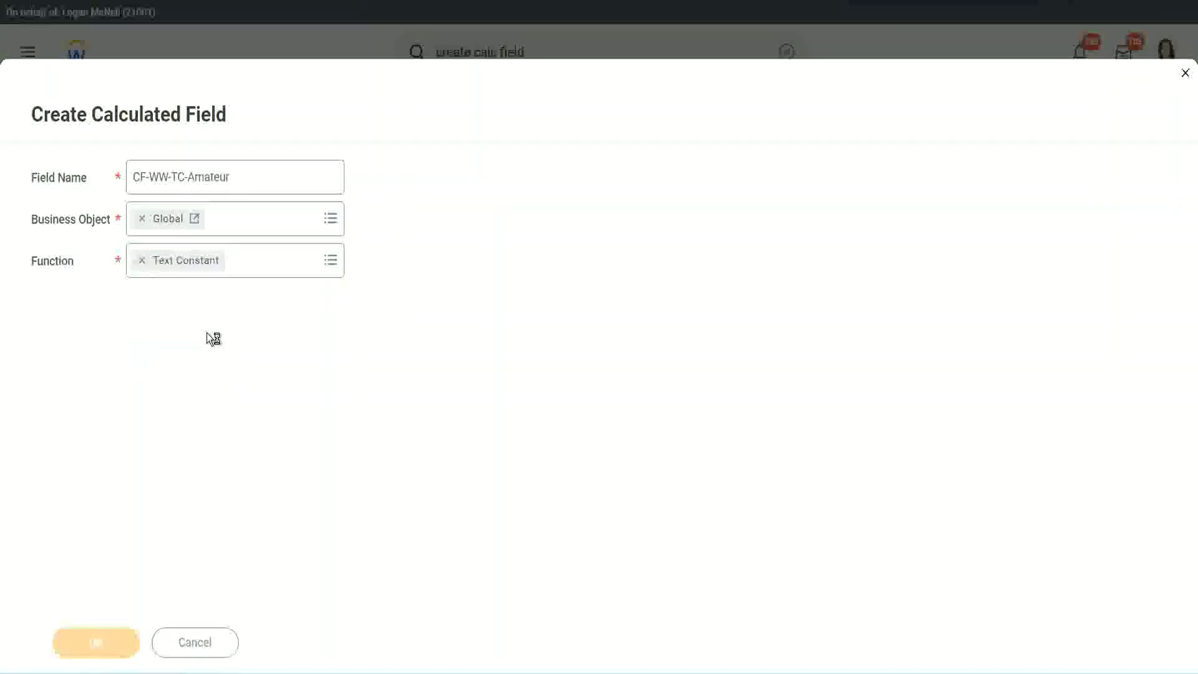
- Enter Amateur as the text constant and save the calculated field as the first row's return value
{"action": "left_click", "coordinate": [200, 353]}
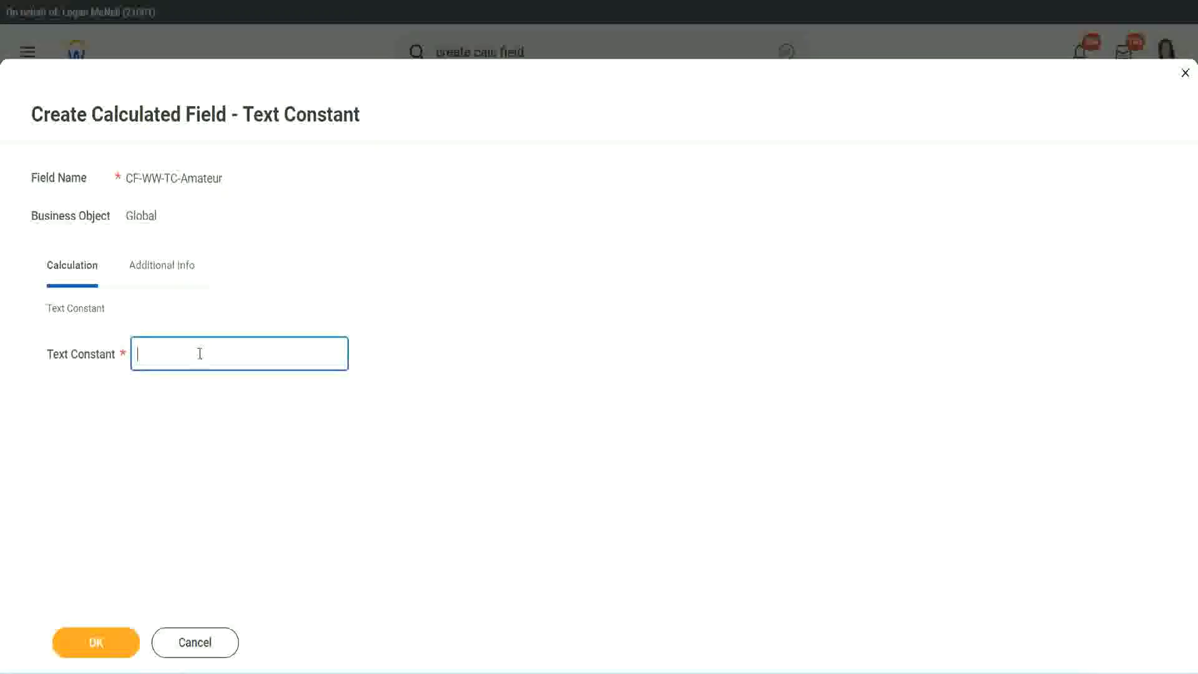
{"action": "type", "text": "Amateur"}
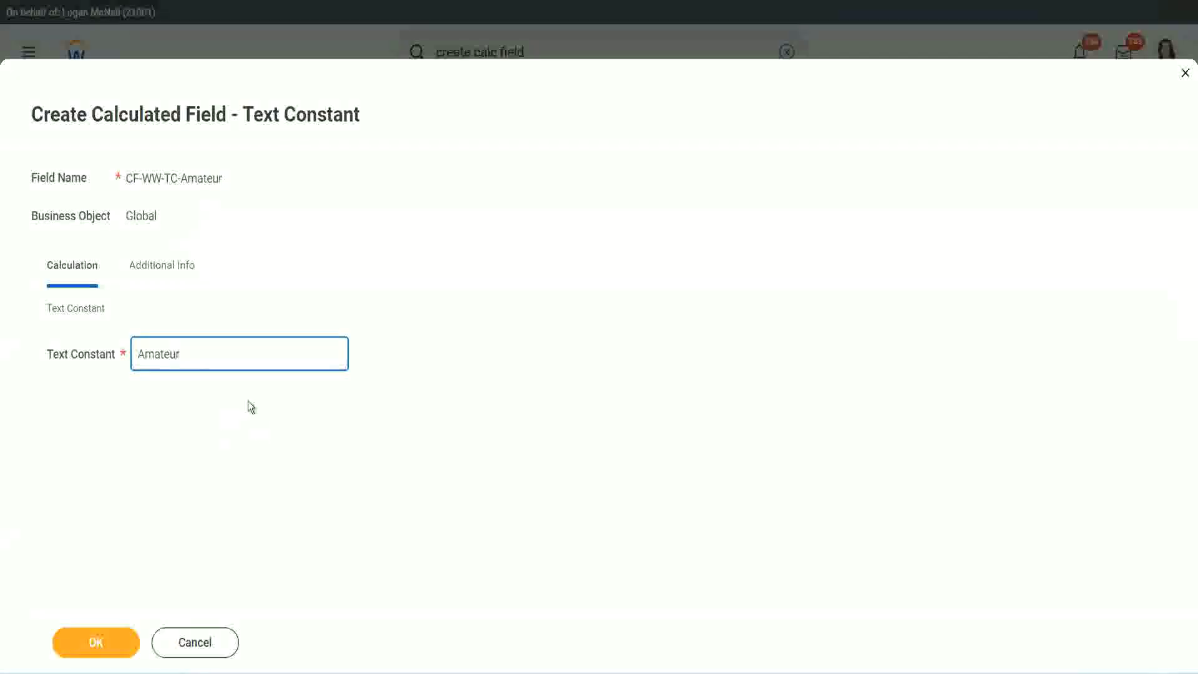
{"action": "left_click", "coordinate": [94, 642]}
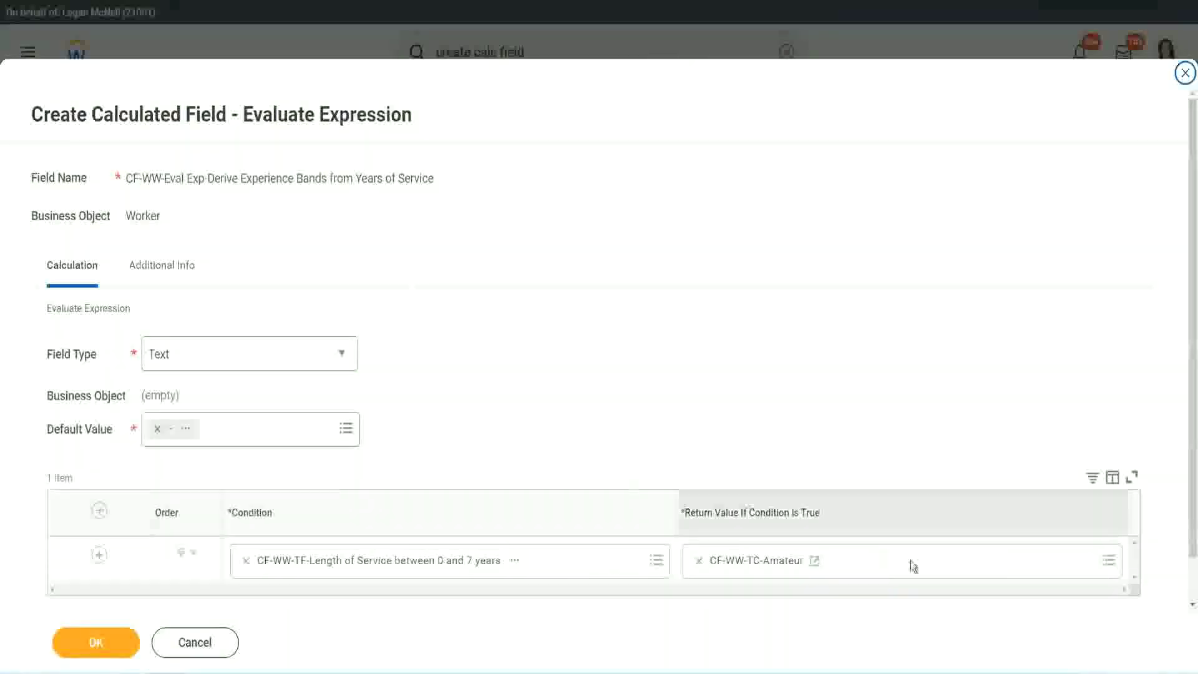
- Copy the text of the first row's return value and add a second row to the condition table
{"action": "right_click", "coordinate": [743, 564]}
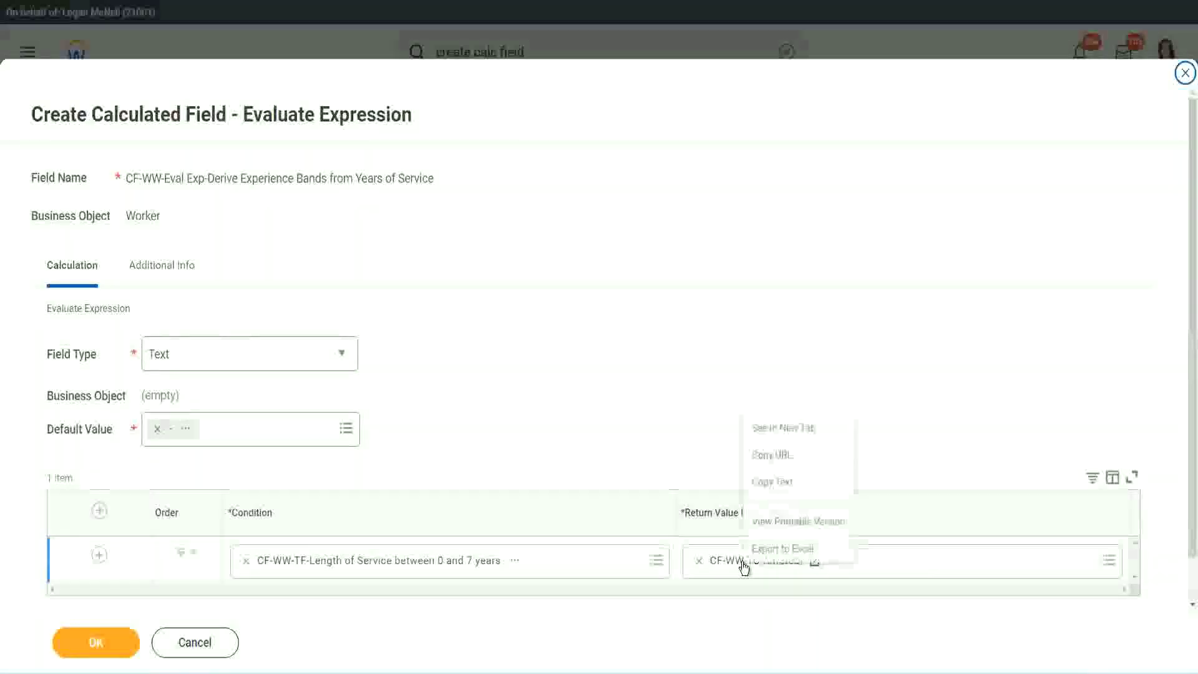
{"action": "left_click", "coordinate": [784, 483]}
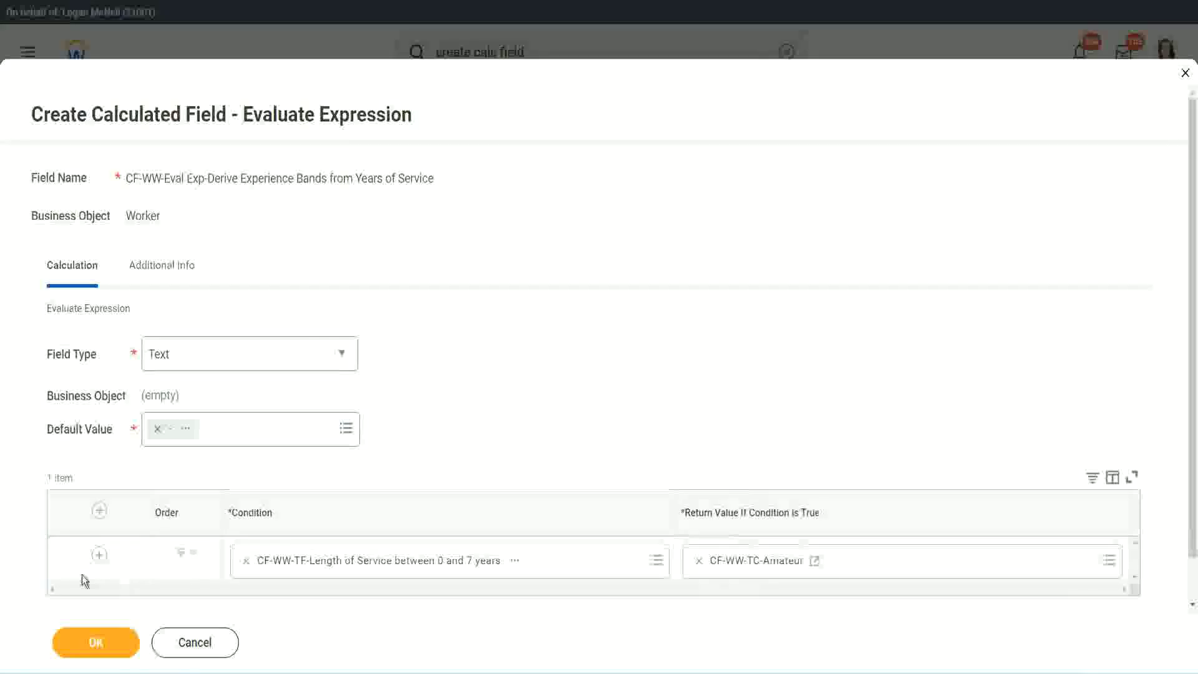
{"action": "left_click", "coordinate": [99, 554]}
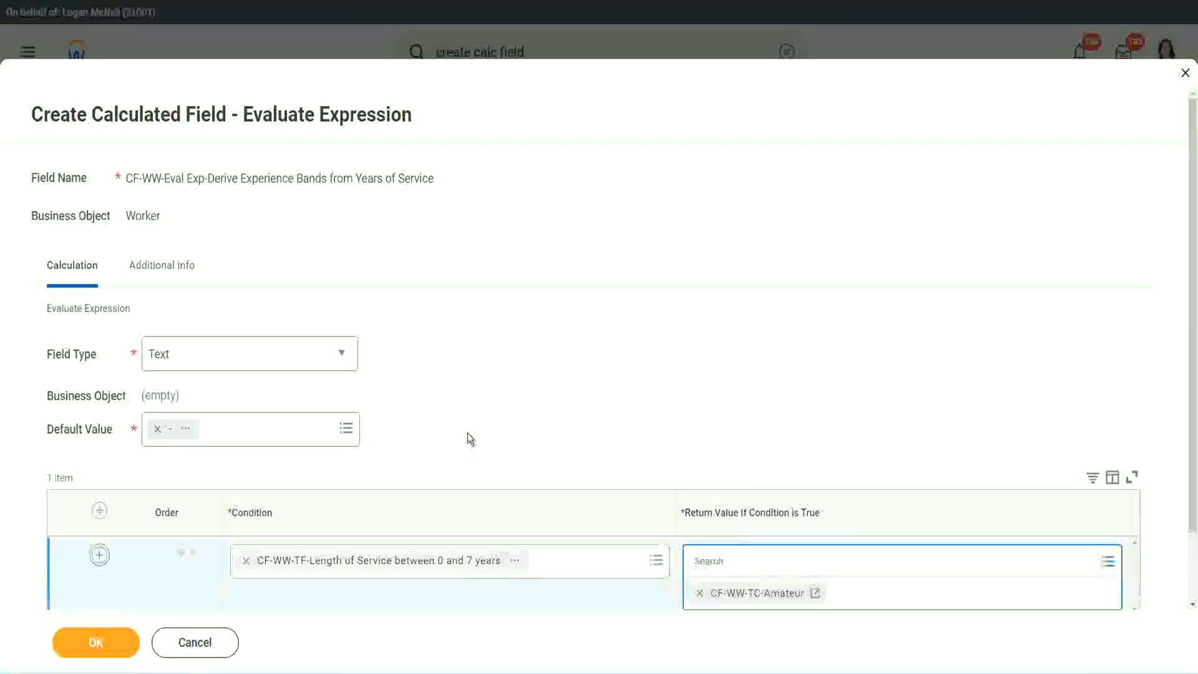
{"action": "left_click", "coordinate": [99, 555]}
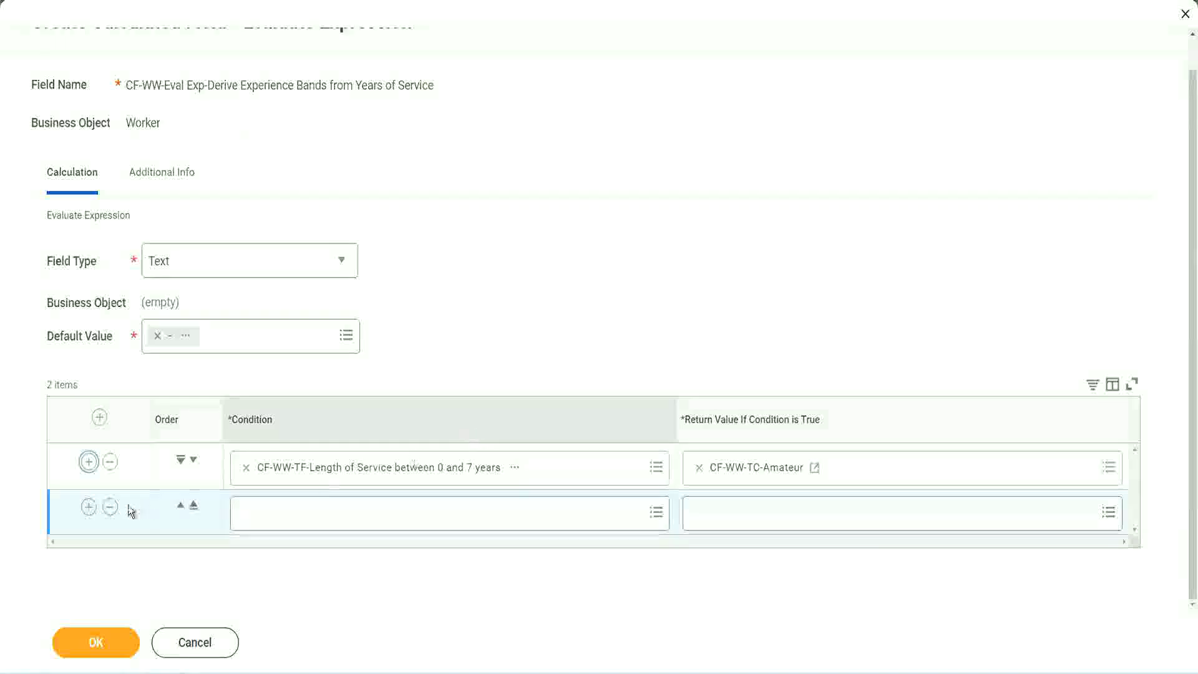
- Extend the condition table to four rows and set the second condition to CF-WW-TF-Length of Service between 8 and 15 years
{"action": "left_click", "coordinate": [91, 510]}
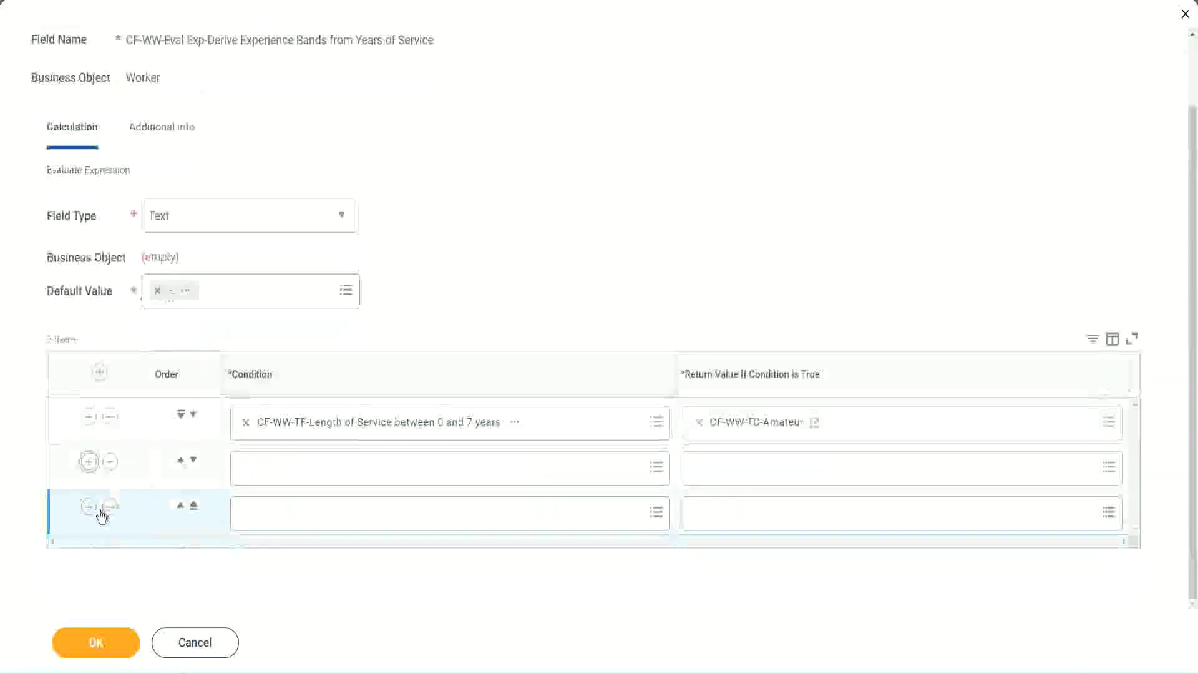
{"action": "left_click", "coordinate": [295, 472]}
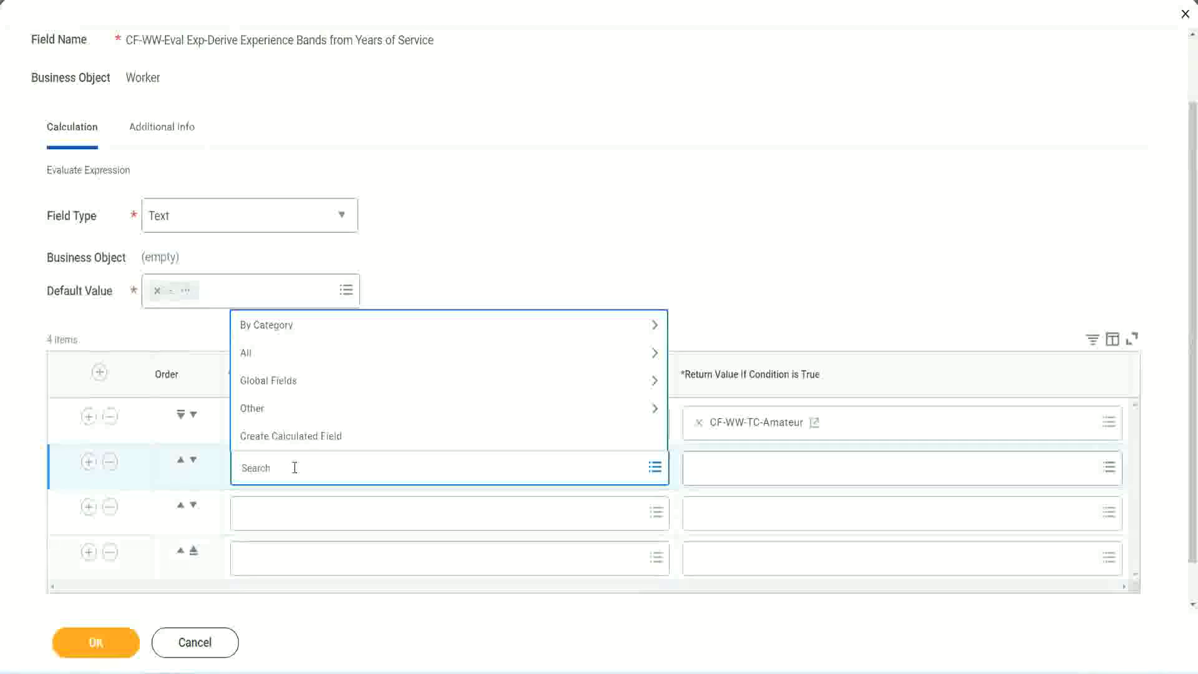
{"action": "type", "text": "cf-ww"}
{"action": "type", "text": "-tc"}
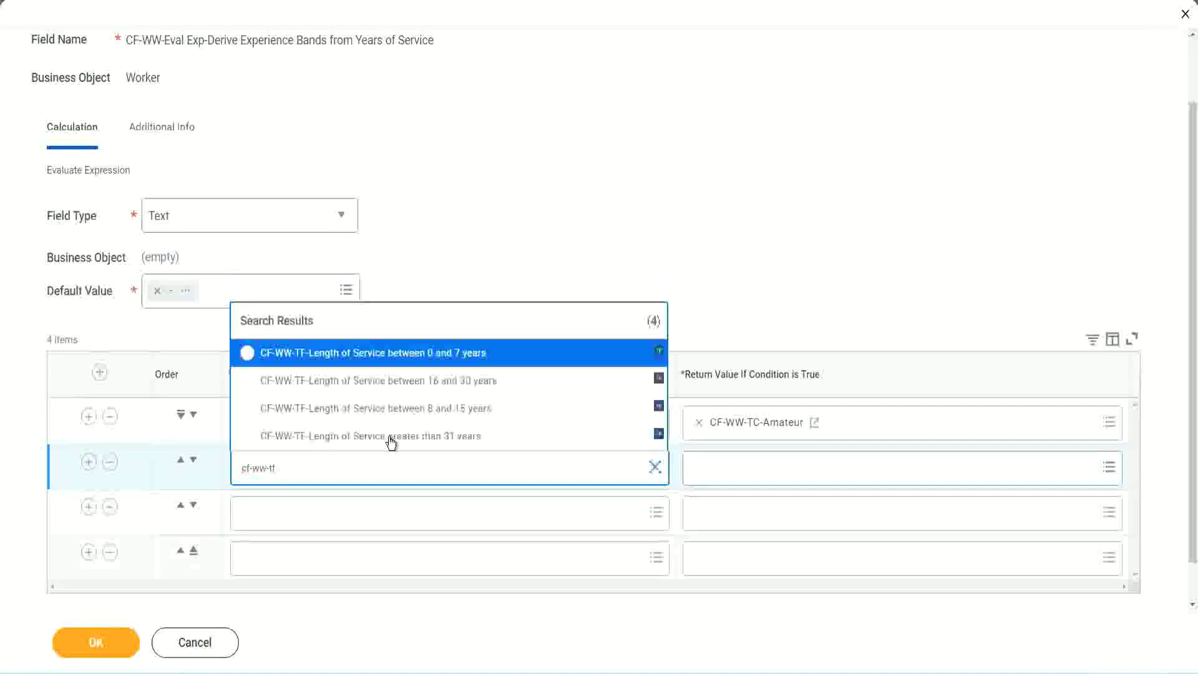
{"action": "left_click", "coordinate": [462, 409]}
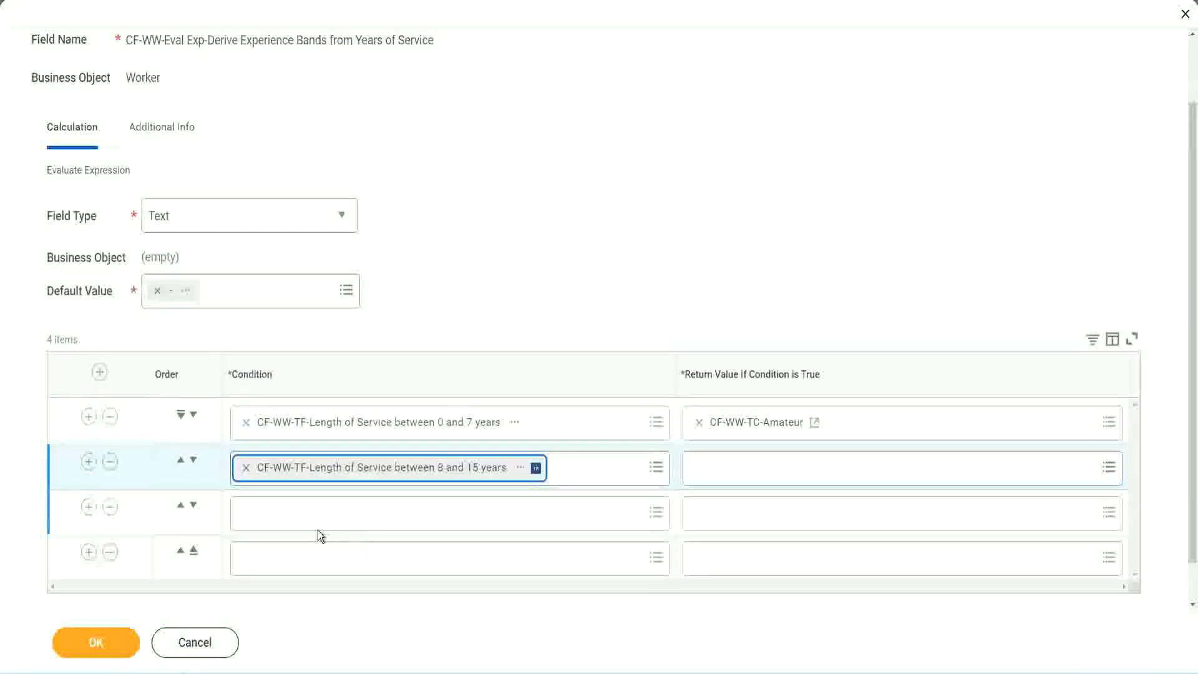
- Set the third row's condition to CF-WW-TF-Length of Service between 16 and 30 years
{"action": "left_click", "coordinate": [302, 513]}
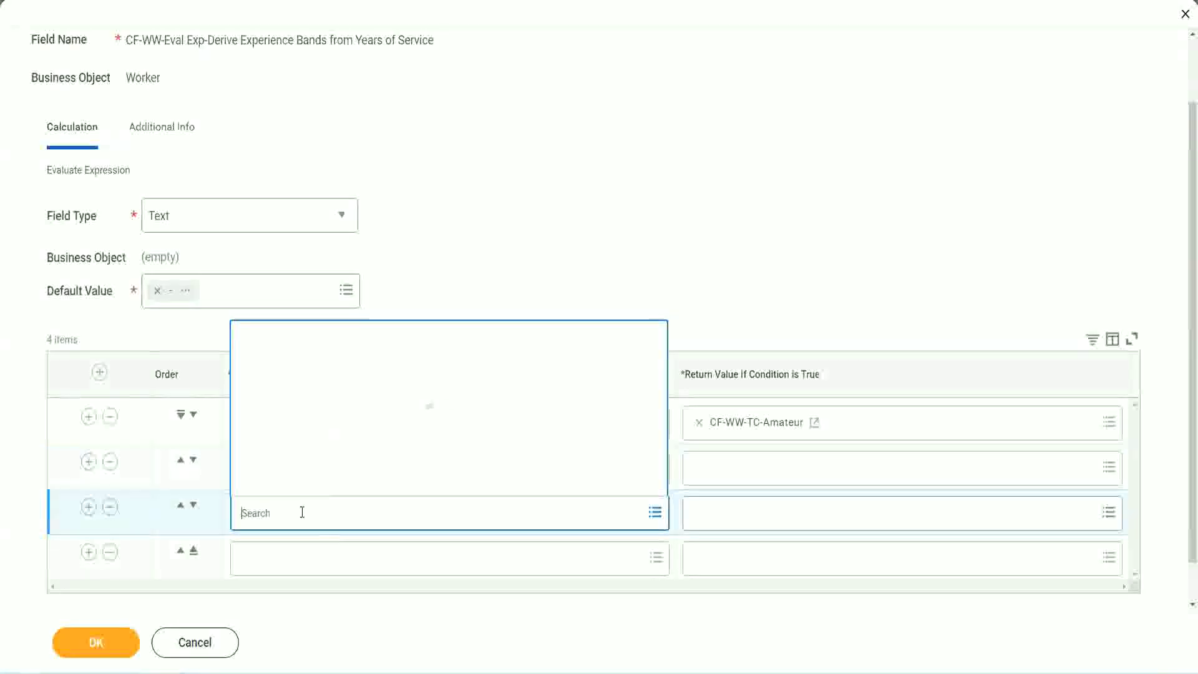
{"action": "type", "text": "cf-ww-tf"}
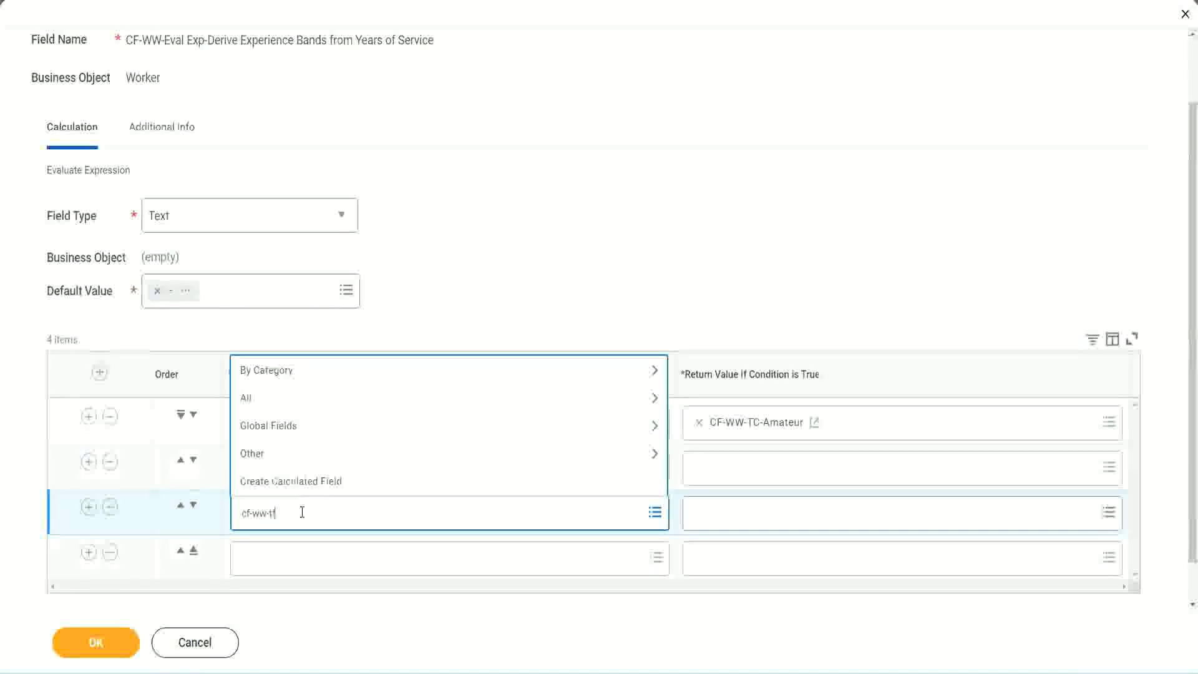
{"action": "key", "text": "Return"}
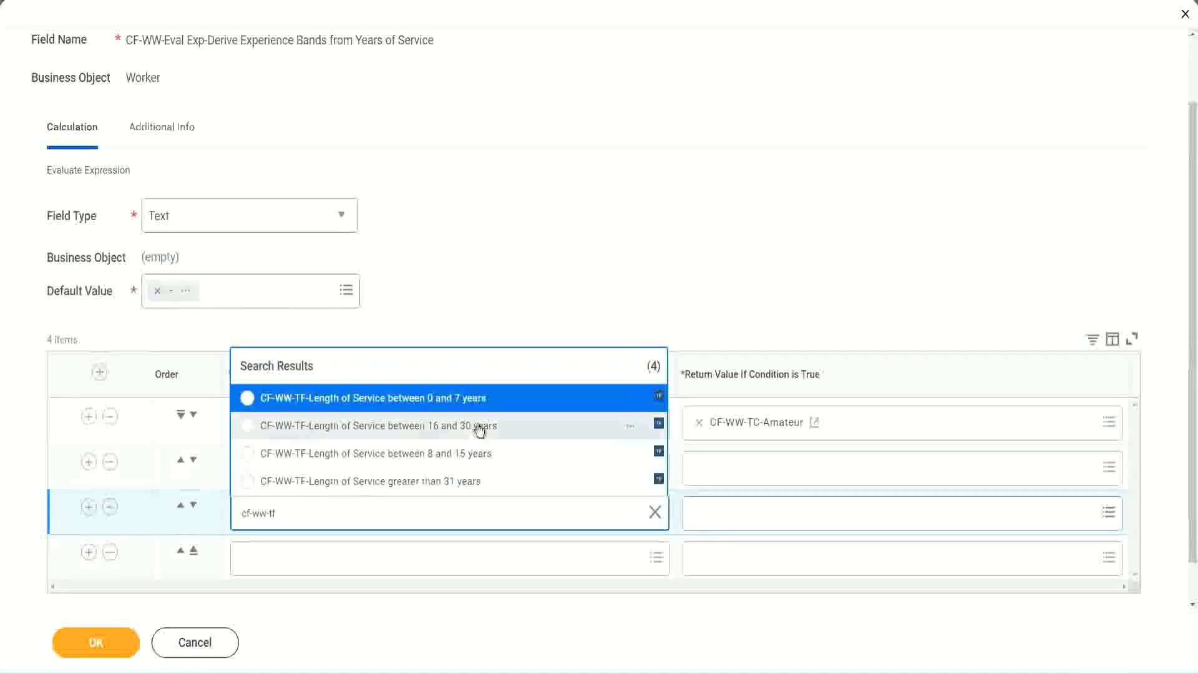
{"action": "left_click", "coordinate": [480, 429]}
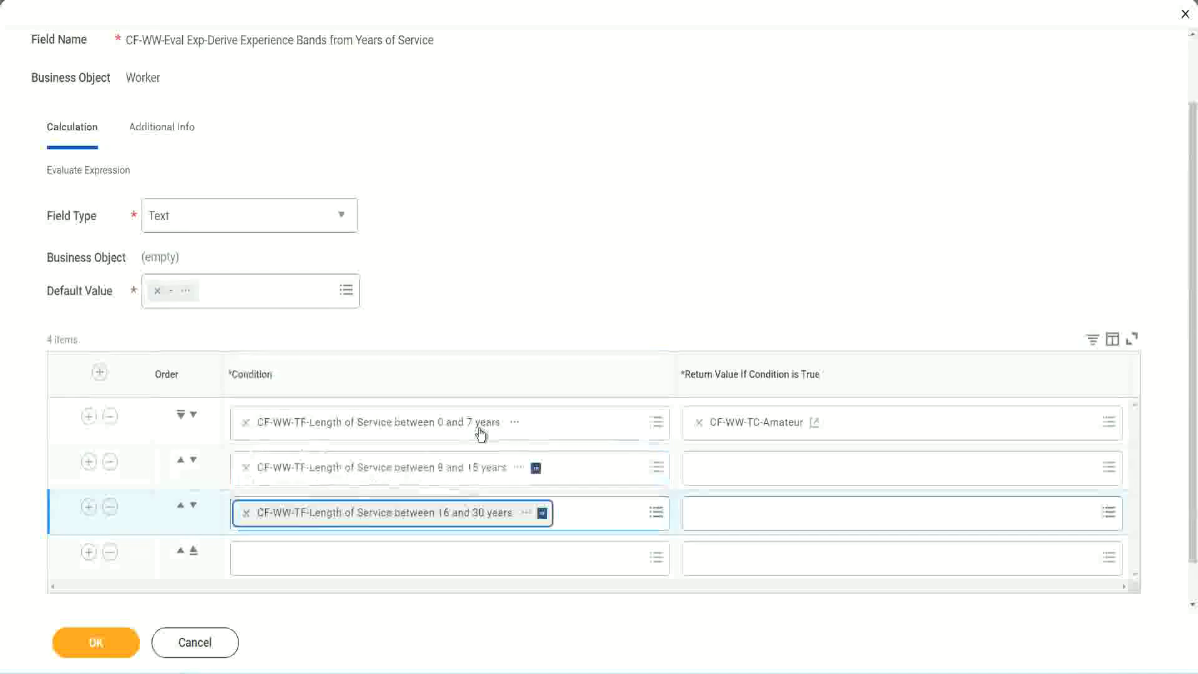
- Set the fourth row's condition to CF-WW-TF-Length of Service greater than 31 years
{"action": "left_click", "coordinate": [282, 561]}
{"action": "type", "text": "c"}
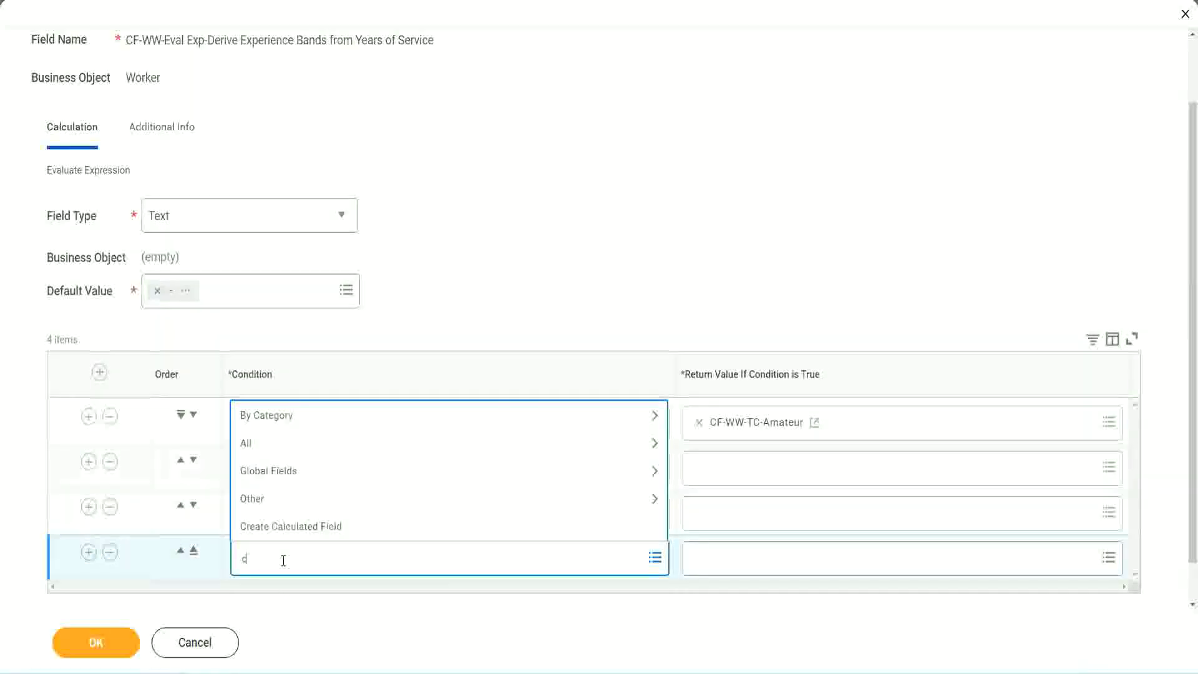
{"action": "type", "text": "f-ww"}
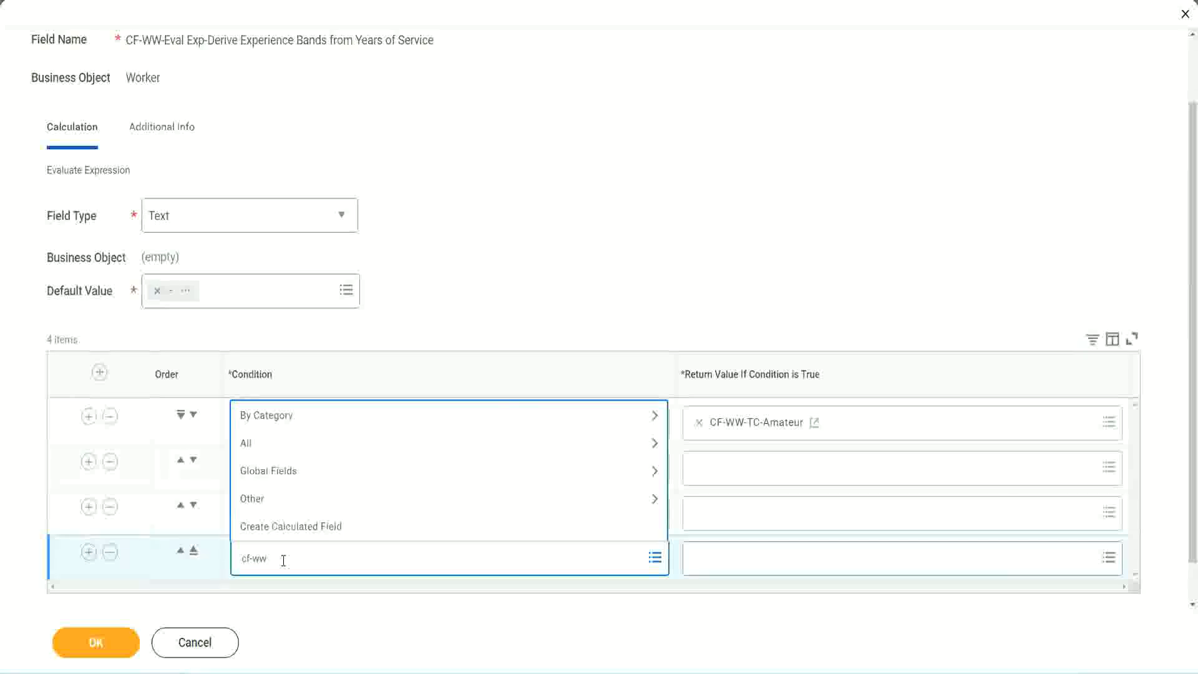
{"action": "type", "text": " tf 31"}
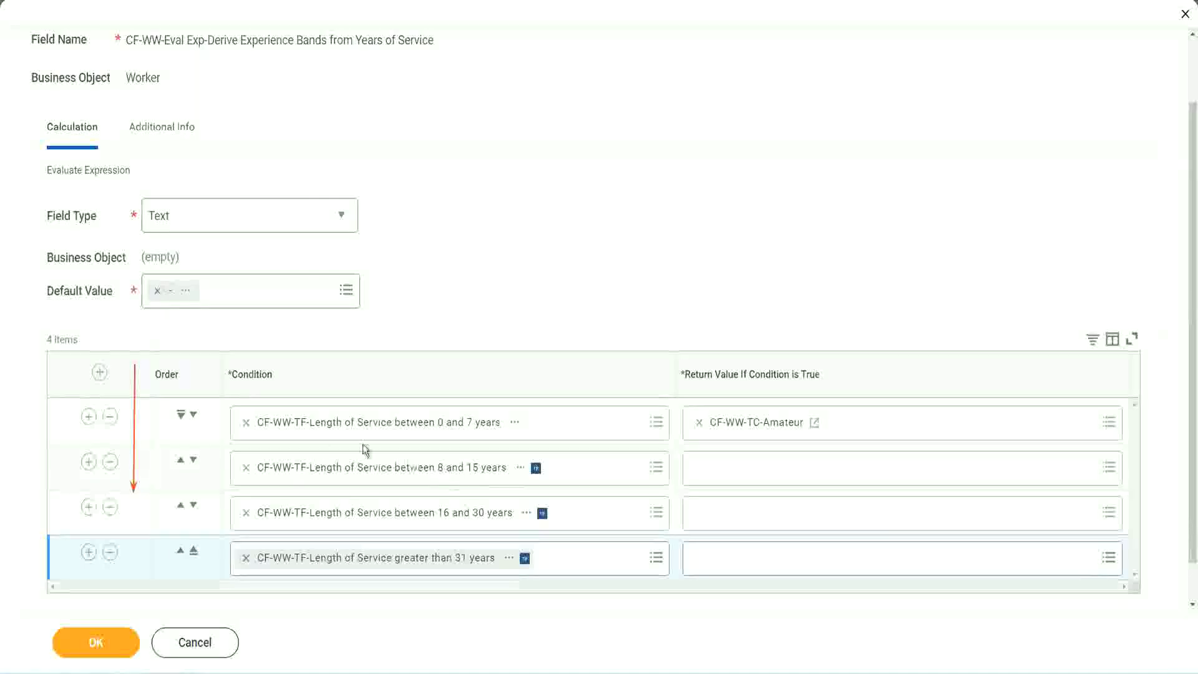
- Try reordering the condition table by moving the 8 to 15 years condition above the 0 to 7 years condition
{"action": "left_click", "coordinate": [181, 462]}
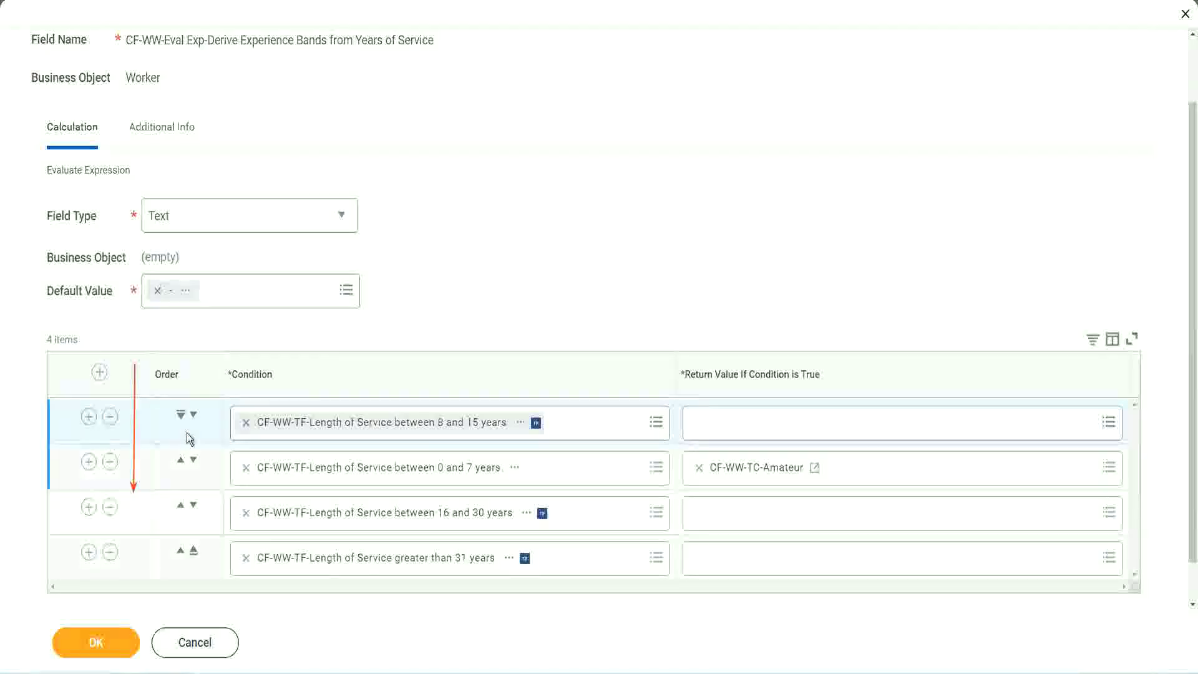
{"action": "left_click", "coordinate": [193, 415]}
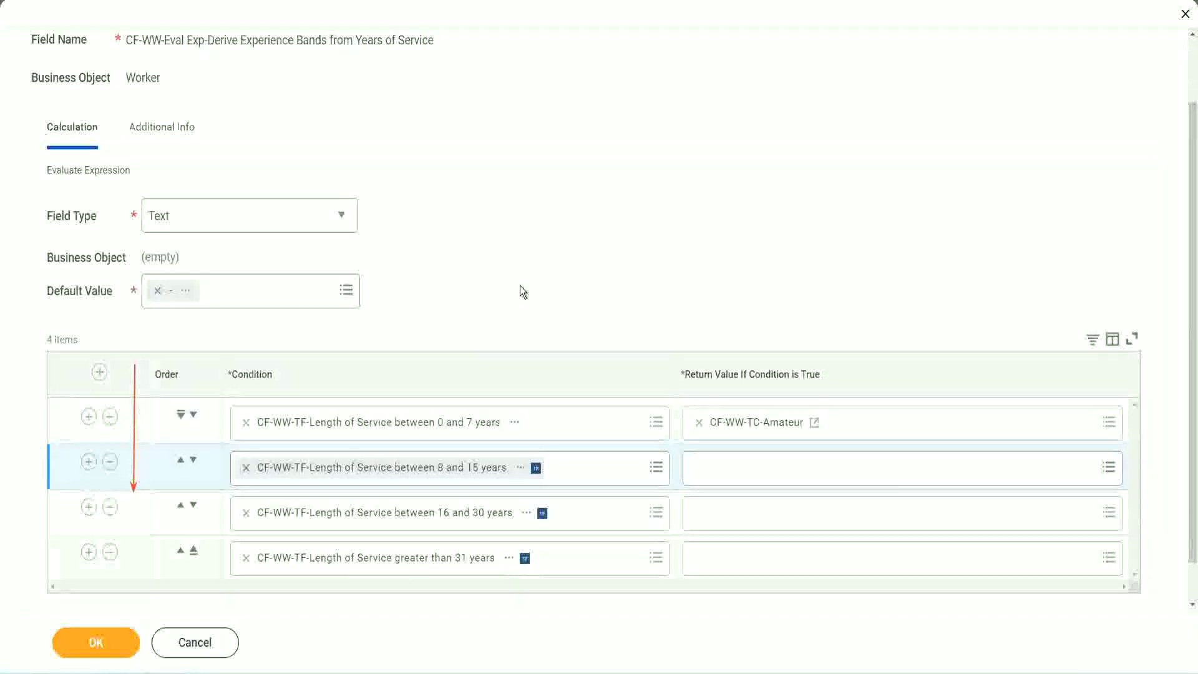
{"action": "left_click", "coordinate": [180, 463]}
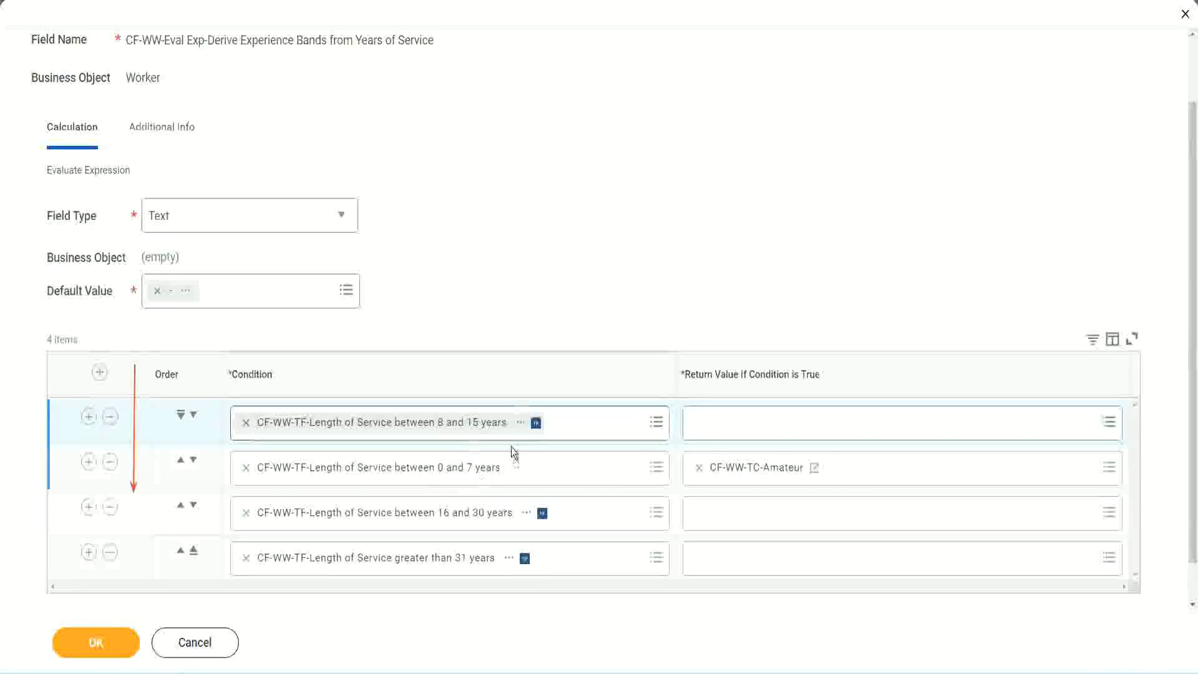
{"action": "left_click", "coordinate": [493, 434]}
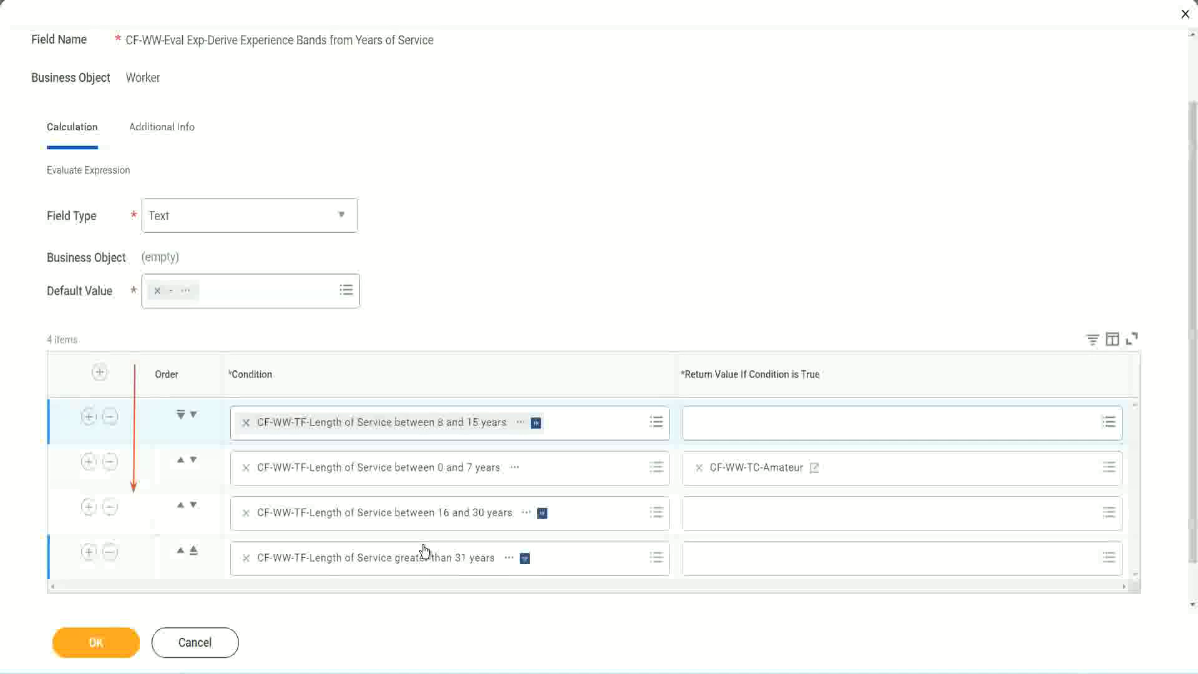
- Copy the text of the CF-WW-TC-Amateur return value and move the 8 to 15 years condition back to second place
{"action": "right_click", "coordinate": [758, 478]}
{"action": "left_click", "coordinate": [788, 535]}
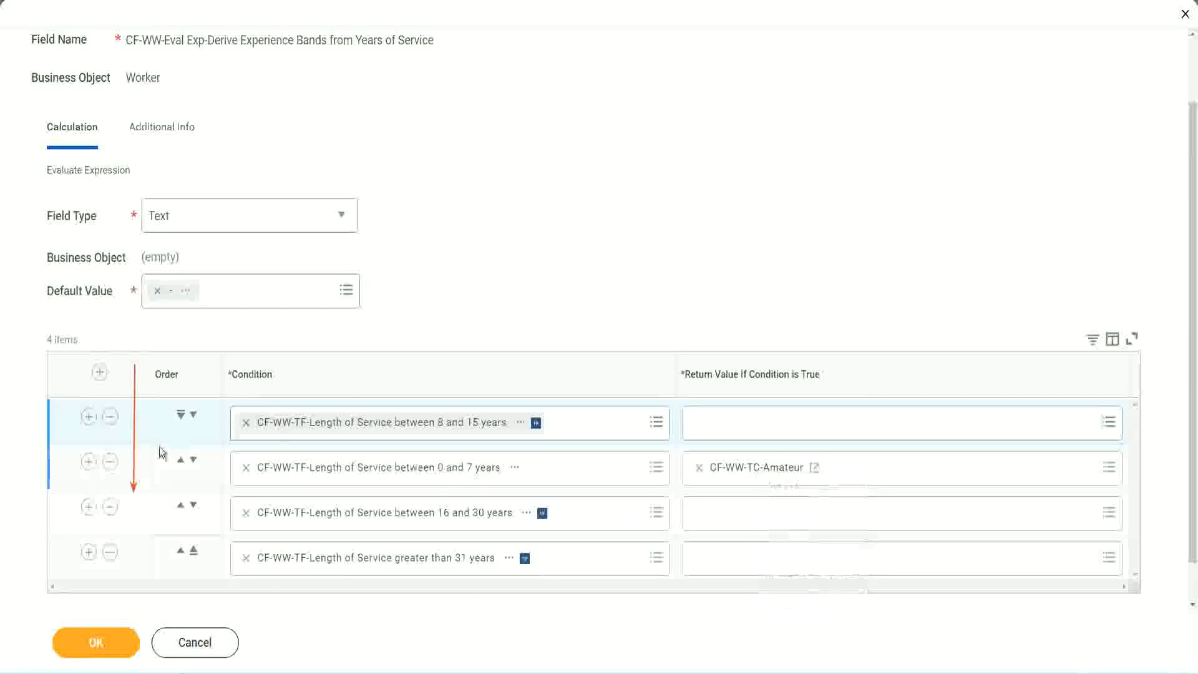
{"action": "left_click", "coordinate": [194, 415]}
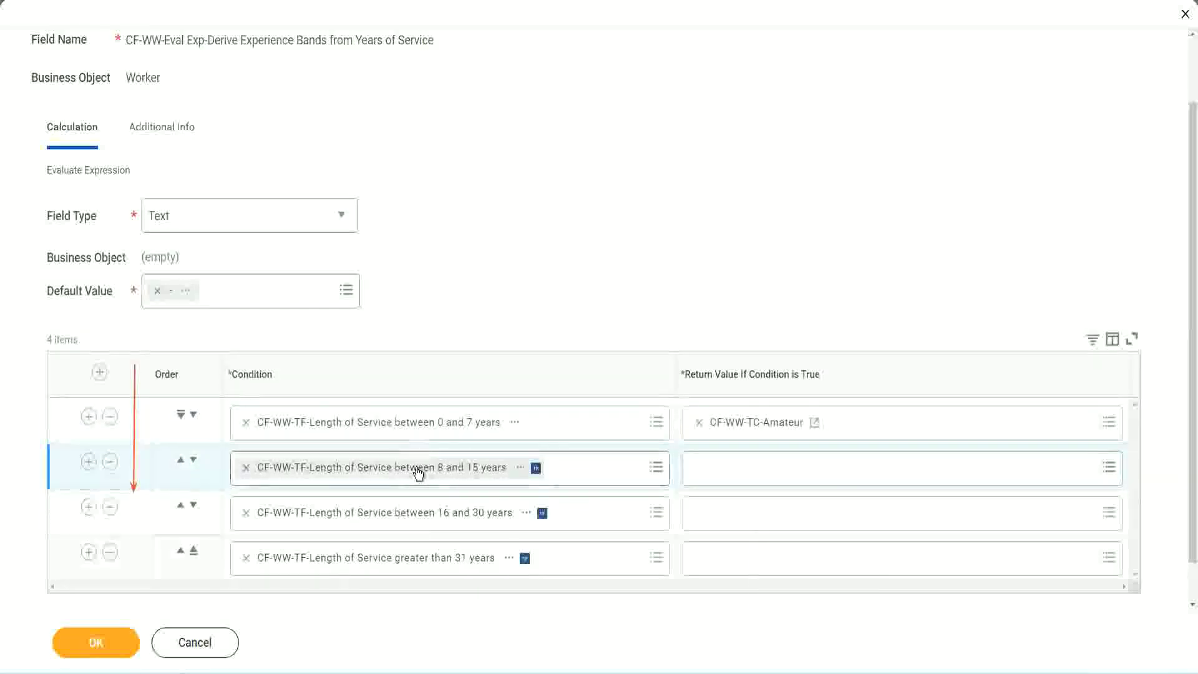
- Create calculated field CF-WW-TC-Experienced for the 8 to 15 years return value, with business object Global and function Text Constant
{"action": "left_click", "coordinate": [703, 468]}
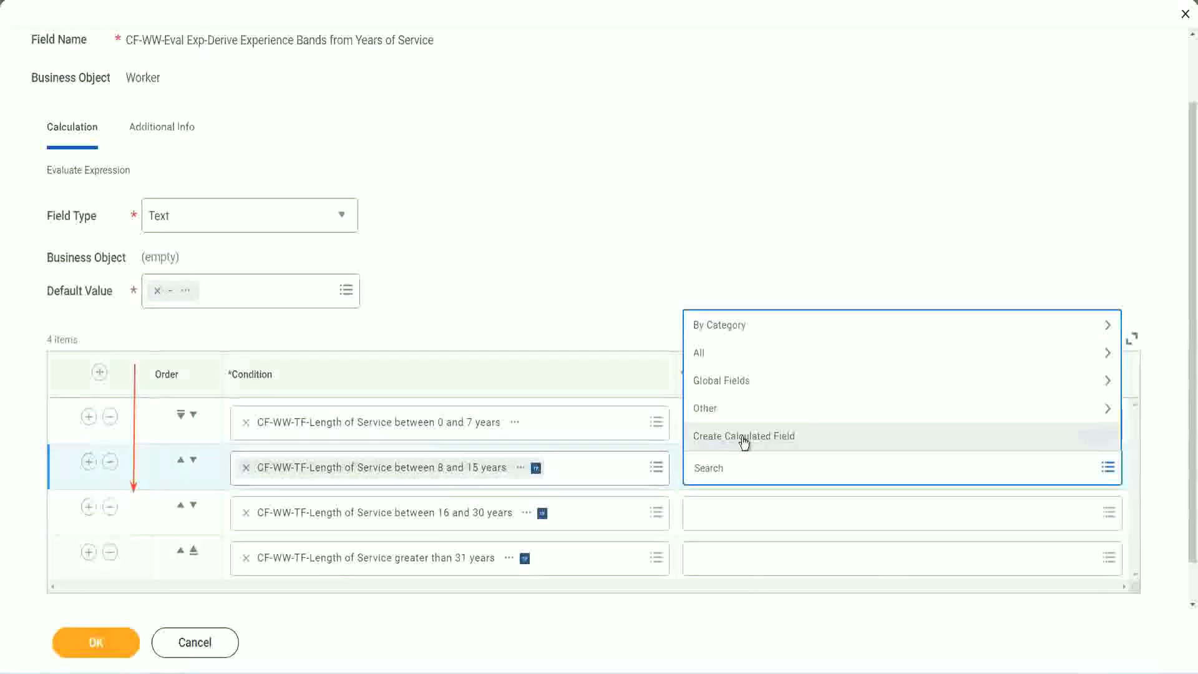
{"action": "left_click", "coordinate": [744, 438]}
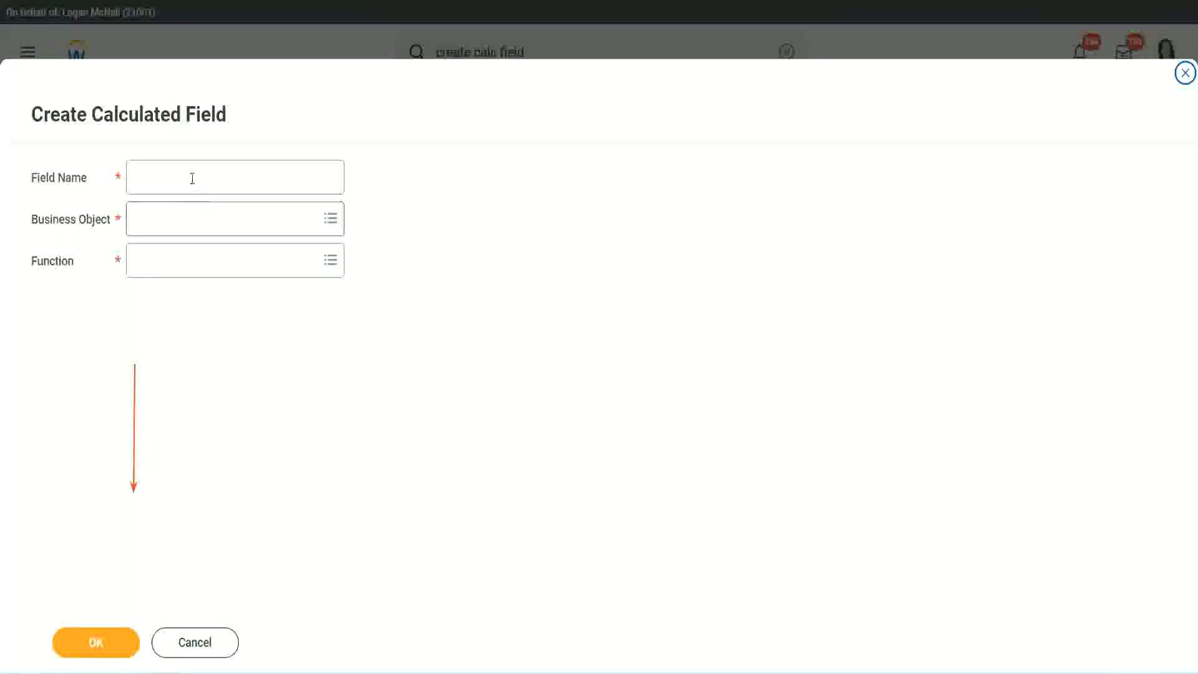
{"action": "left_click", "coordinate": [190, 178]}
{"action": "key", "text": "ctrl+v"}
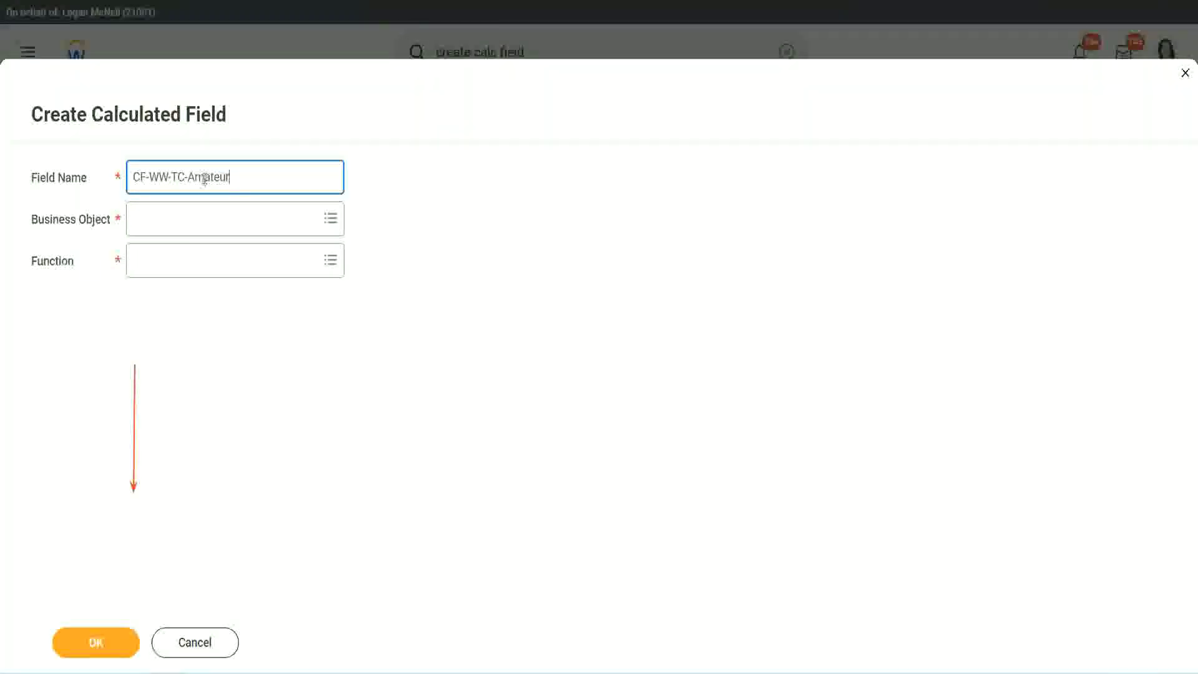
{"action": "double_click", "coordinate": [205, 178]}
{"action": "type", "text": "Experien"}
{"action": "type", "text": "ced"}
{"action": "left_click", "coordinate": [91, 643]}
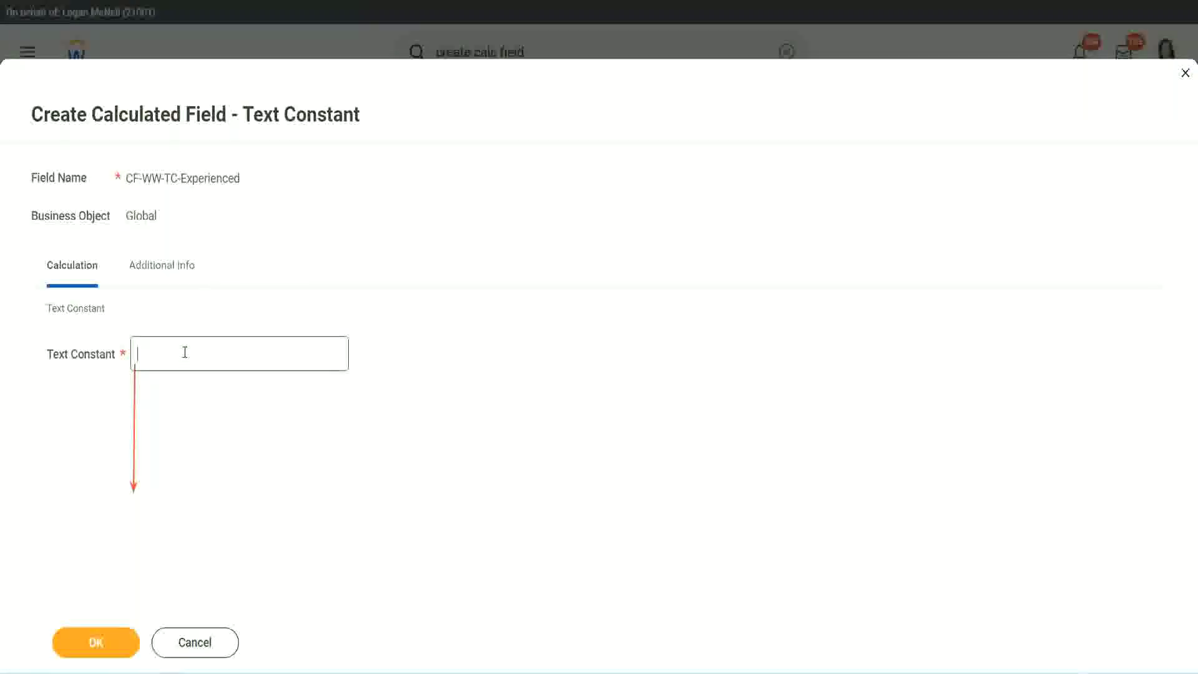
- Enter Experienced as the text constant and save the calculated field as the second row's return value
{"action": "left_click", "coordinate": [182, 355]}
{"action": "type", "text": "Experienced"}
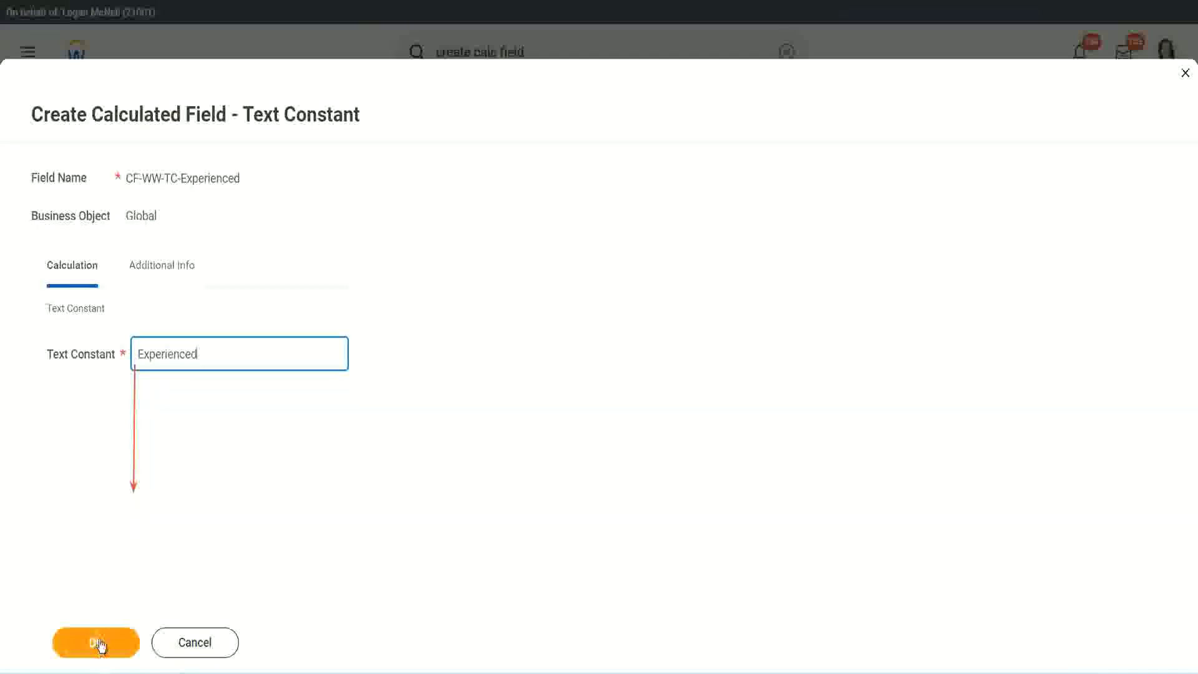
{"action": "left_click", "coordinate": [99, 643]}
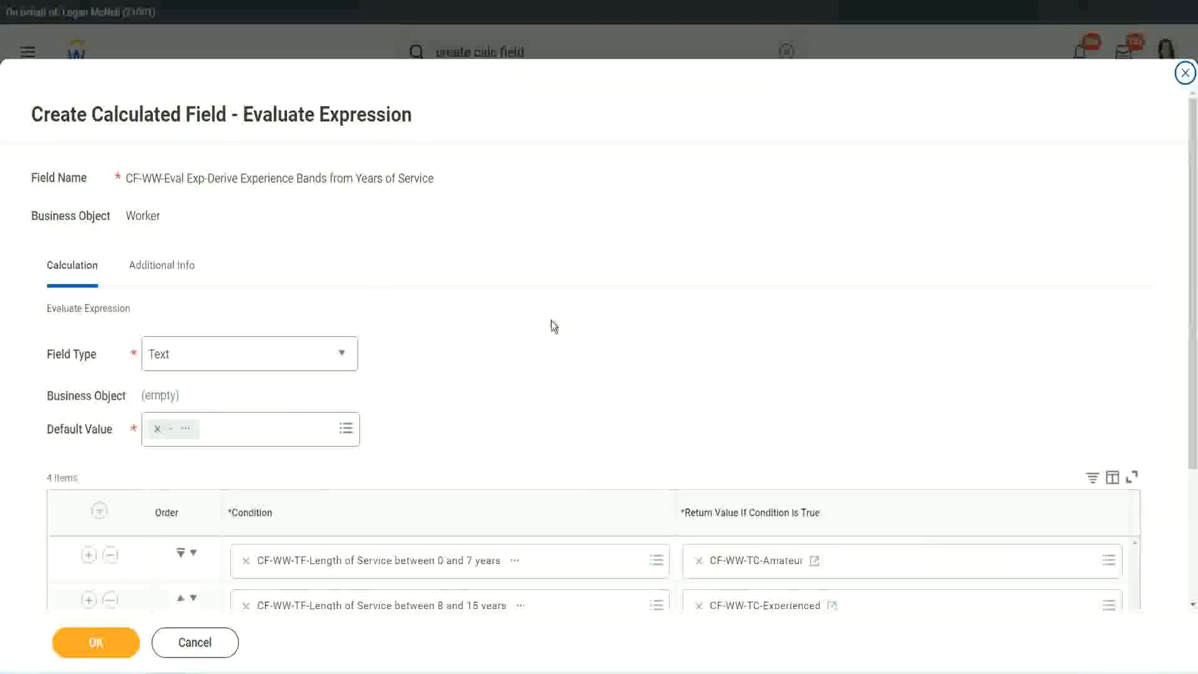
- Start a new calculated field for the 16 to 30 years return value and paste CF-WW-TC-Amateur as its name
{"action": "scroll", "coordinate": [552, 320], "scroll_direction": "down", "scroll_amount": 2}
{"action": "scroll", "coordinate": [551, 321], "scroll_direction": "down", "scroll_amount": 1}
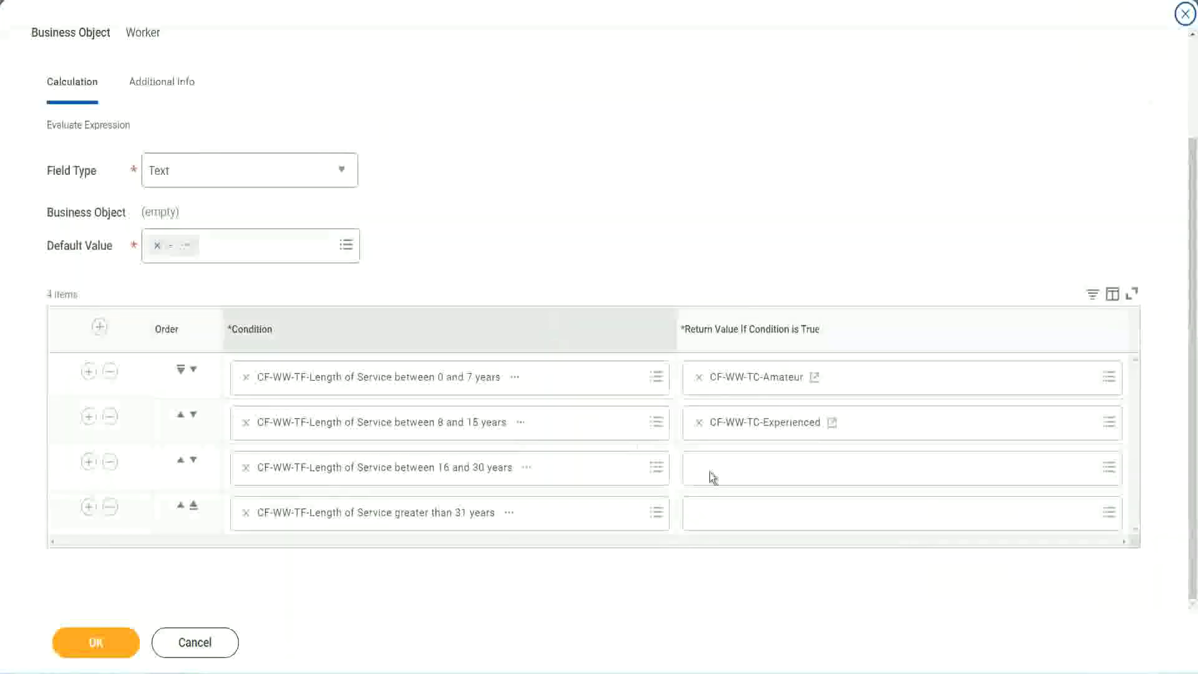
{"action": "left_click", "coordinate": [746, 468]}
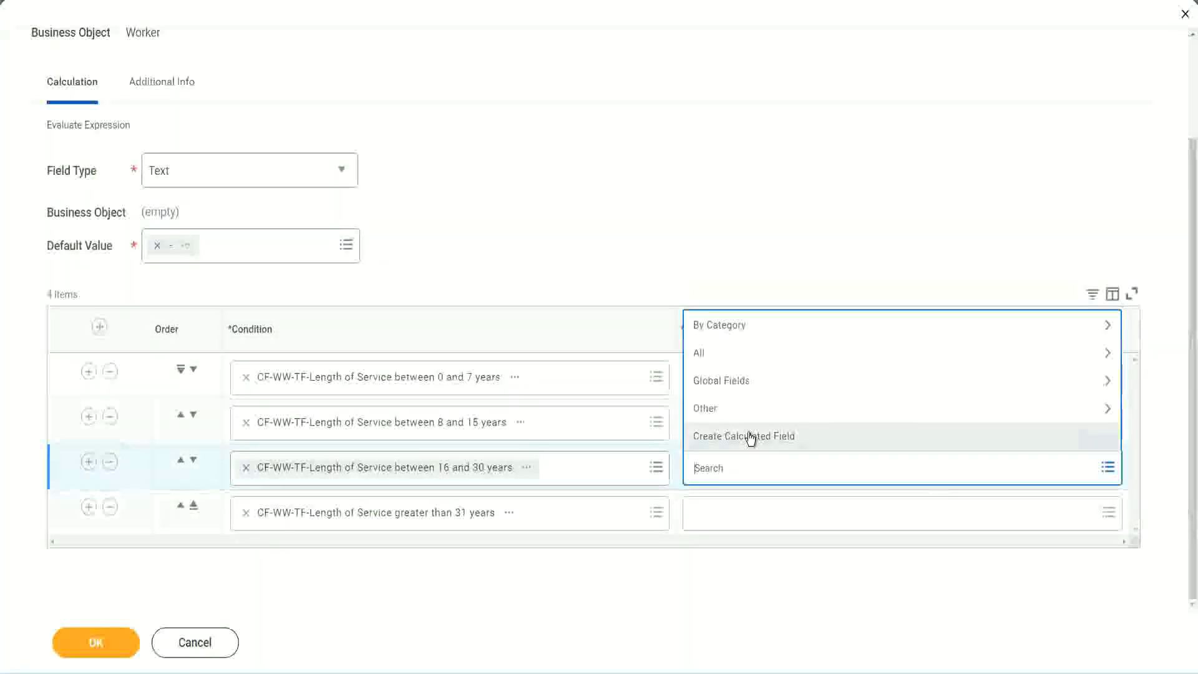
{"action": "left_click", "coordinate": [750, 436]}
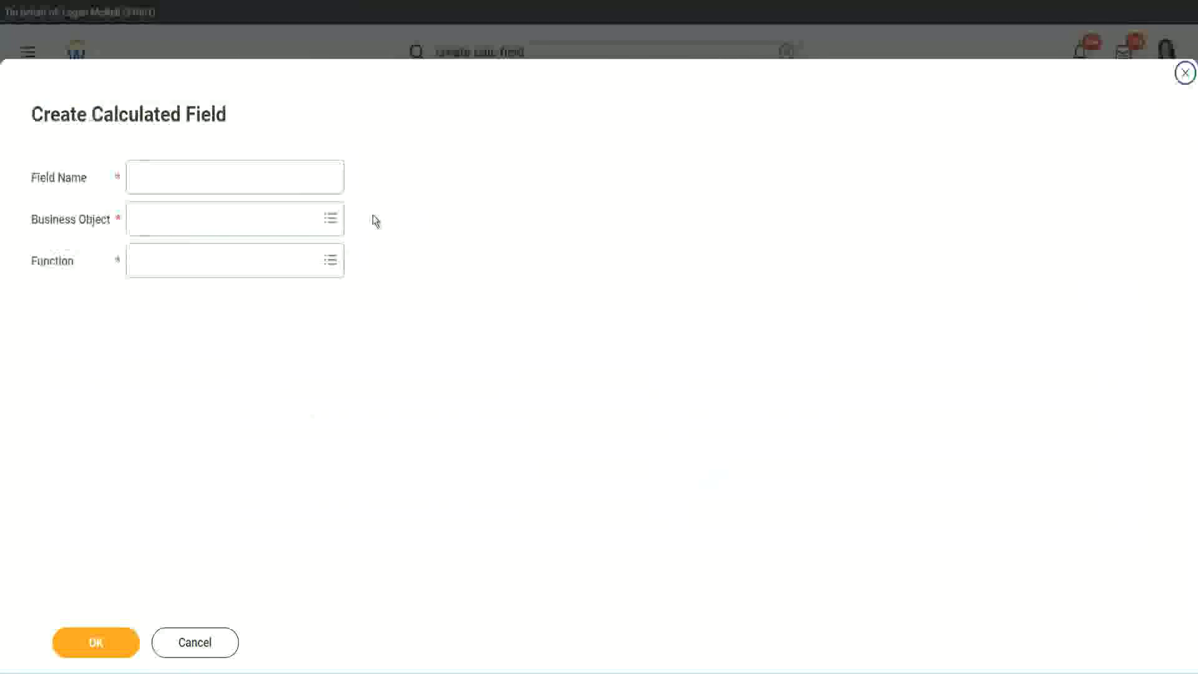
{"action": "left_click", "coordinate": [254, 177]}
{"action": "key", "text": "ctrl+v"}
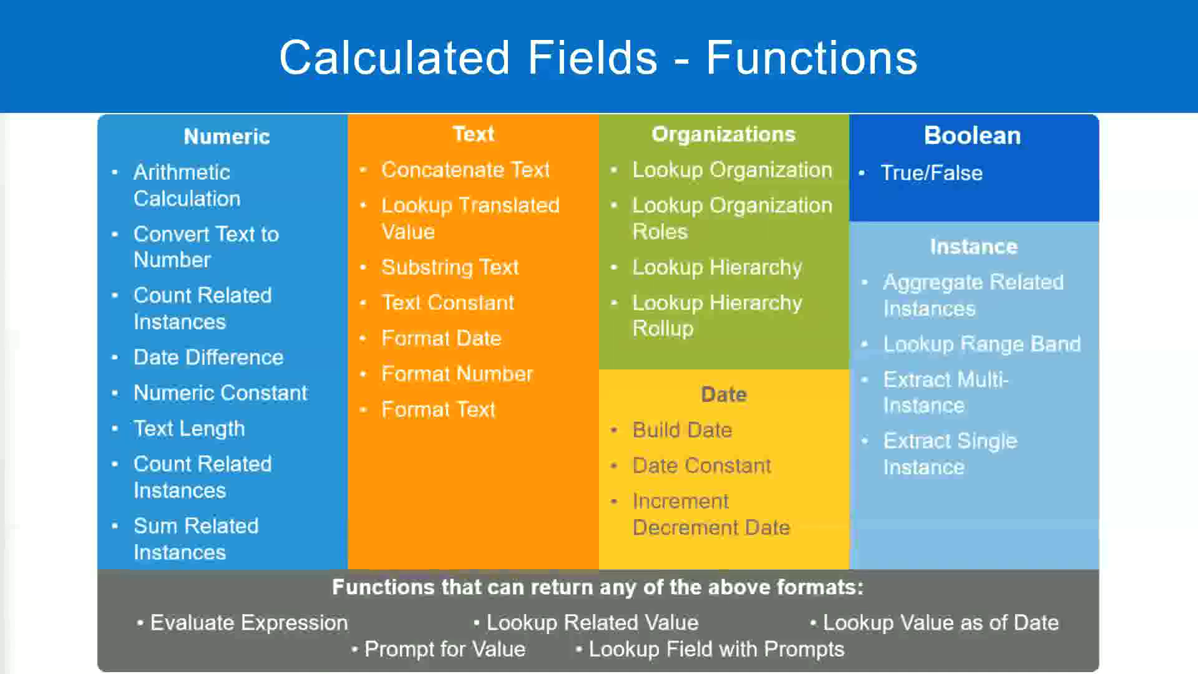
{"action": "key", "text": "alt+Tab"}
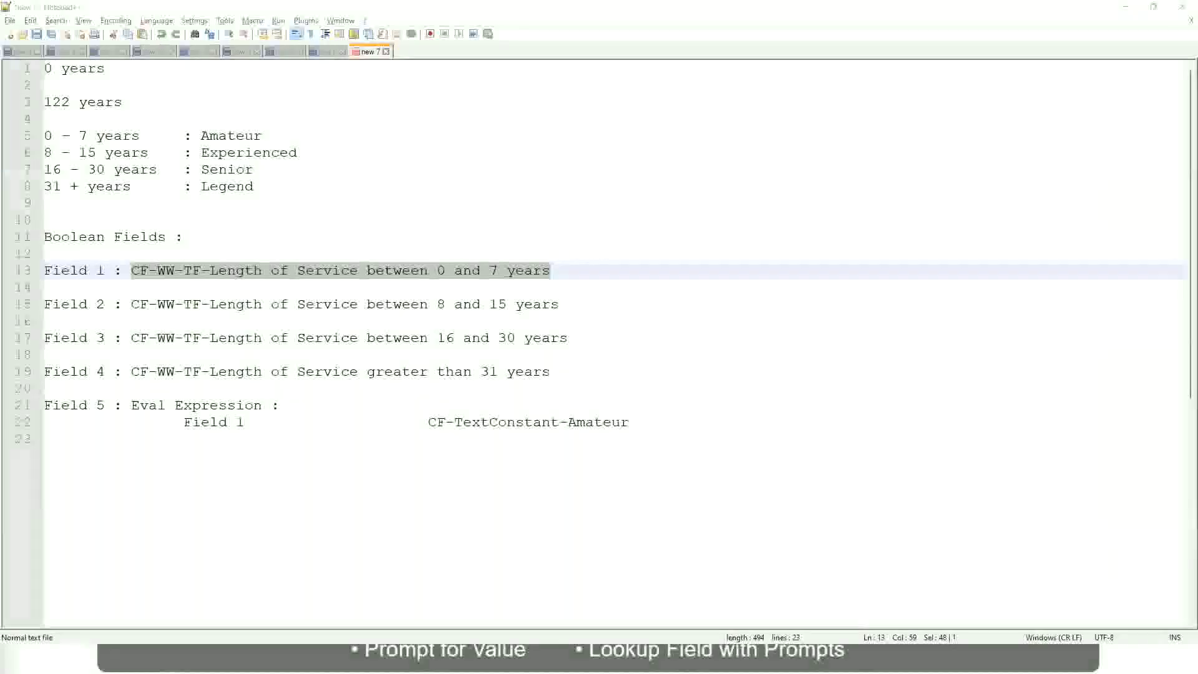
{"action": "key", "text": "alt+Tab"}
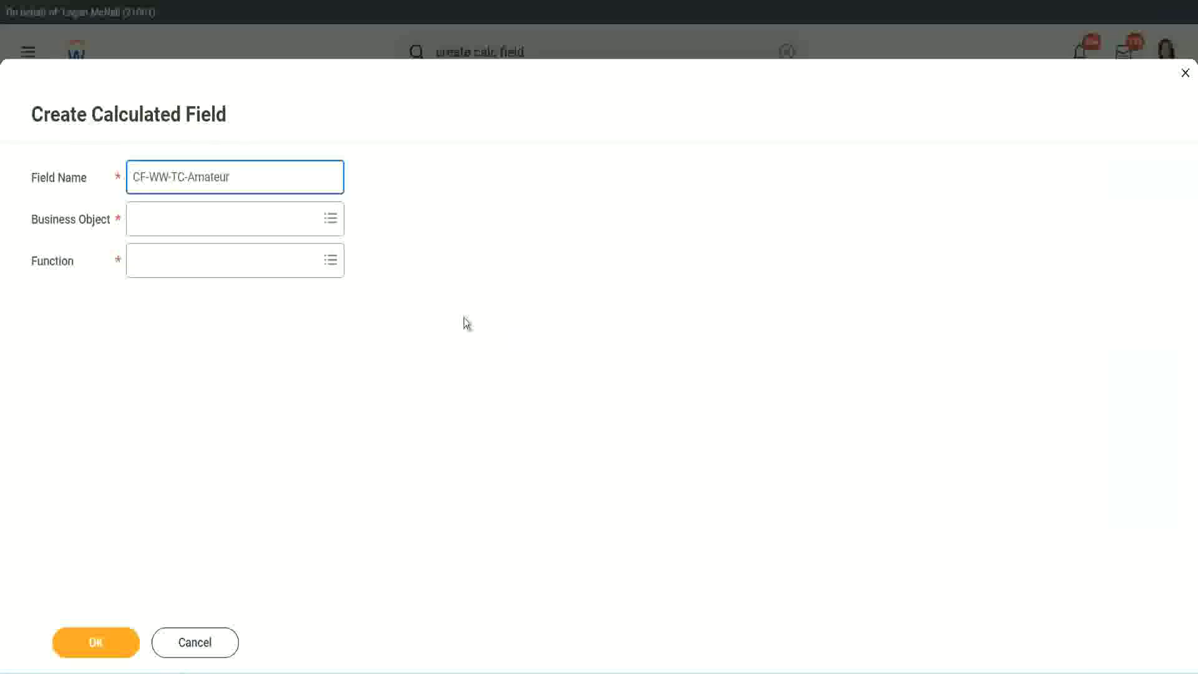
- Set the business object of the third row's new calculated field to Global
{"action": "left_click", "coordinate": [137, 220]}
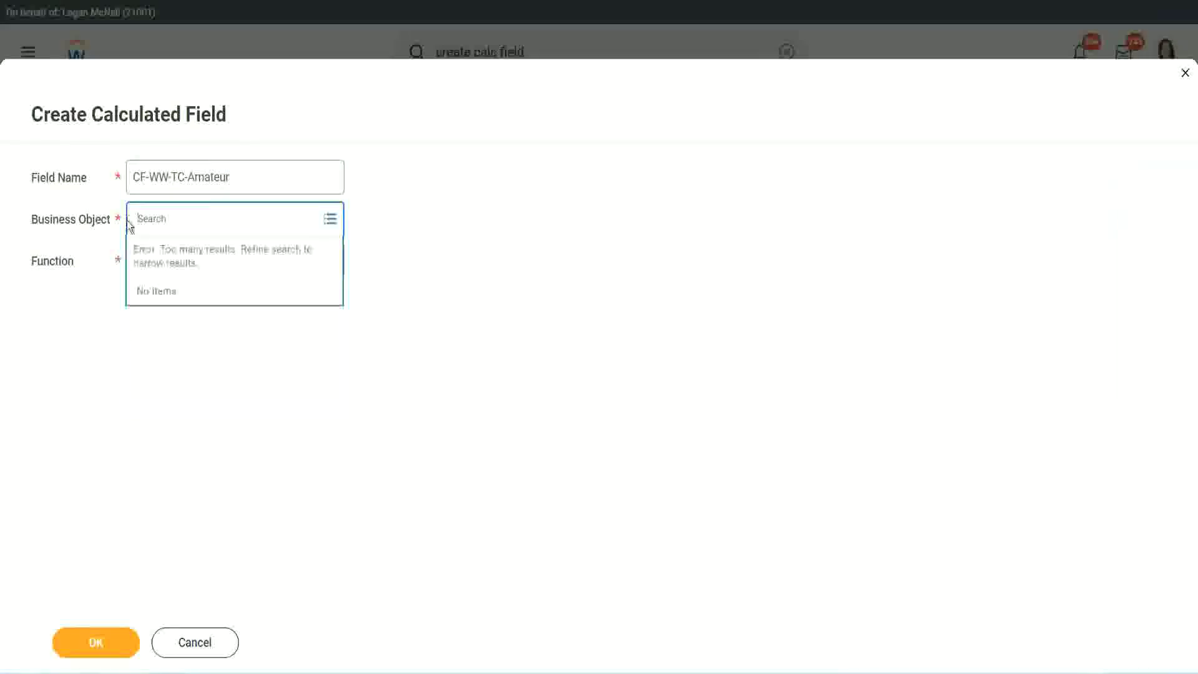
{"action": "type", "text": "global"}
{"action": "key", "text": "Return"}
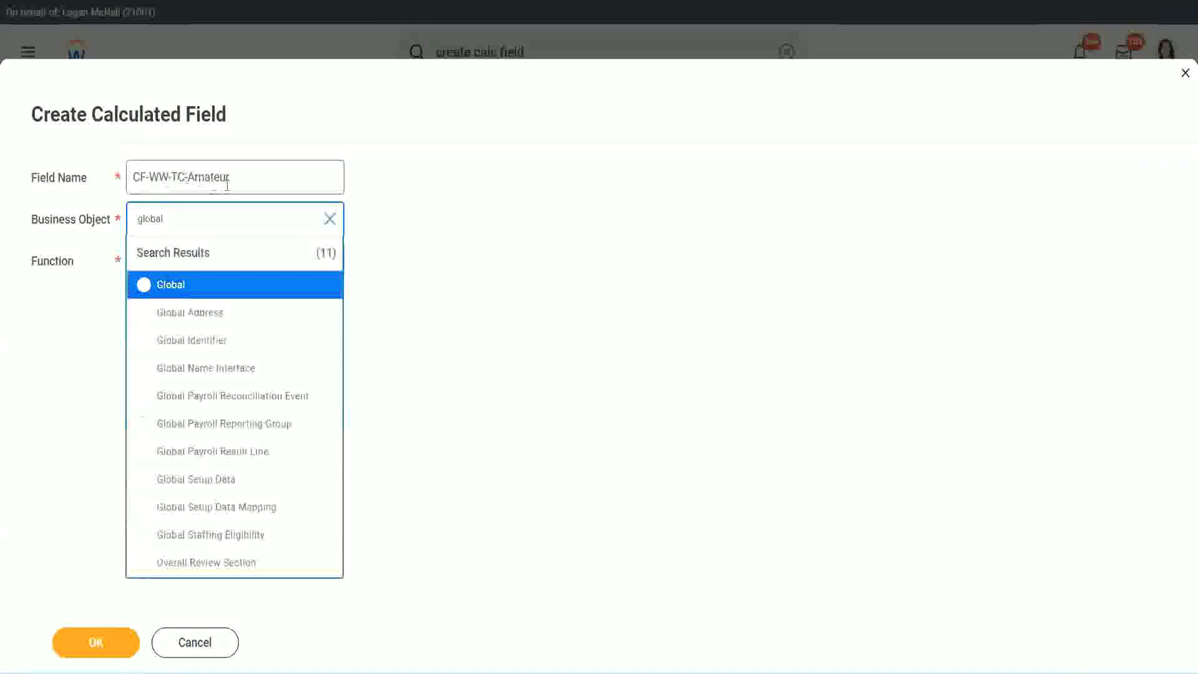
{"action": "left_click", "coordinate": [169, 286]}
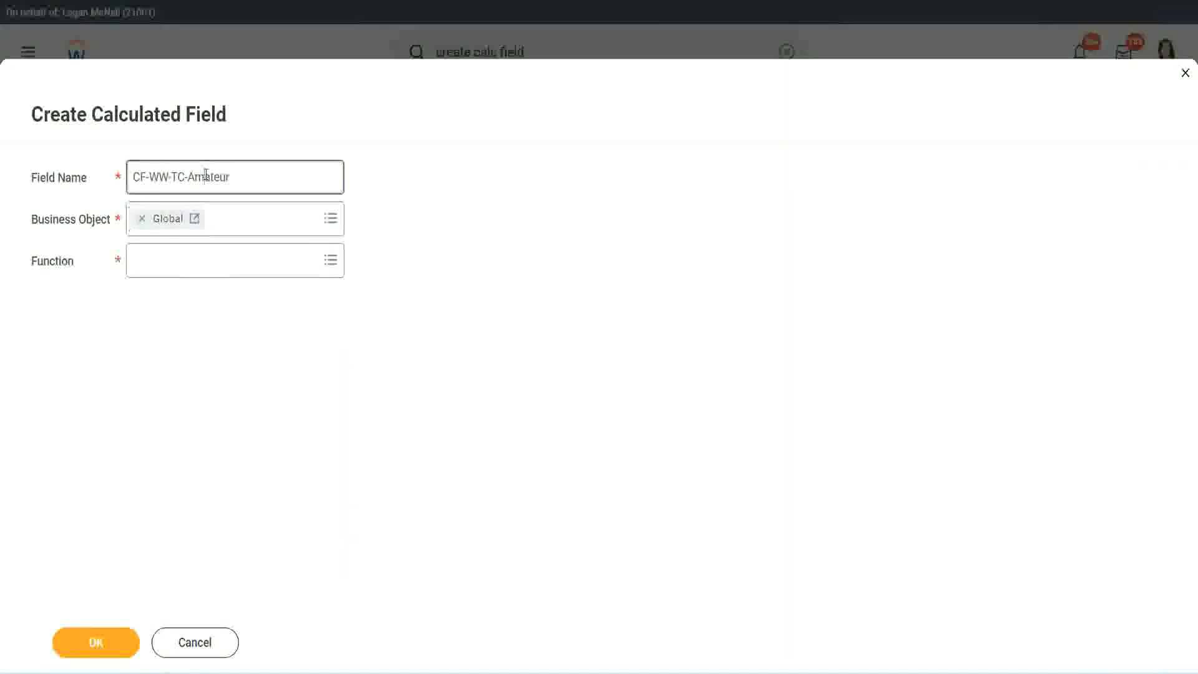
- Rename the new field CF-WW-TC-Senior, choose the Text Constant function and proceed to its calculation settings
{"action": "double_click", "coordinate": [219, 176]}
{"action": "type", "text": "Senior"}
{"action": "left_click", "coordinate": [192, 271]}
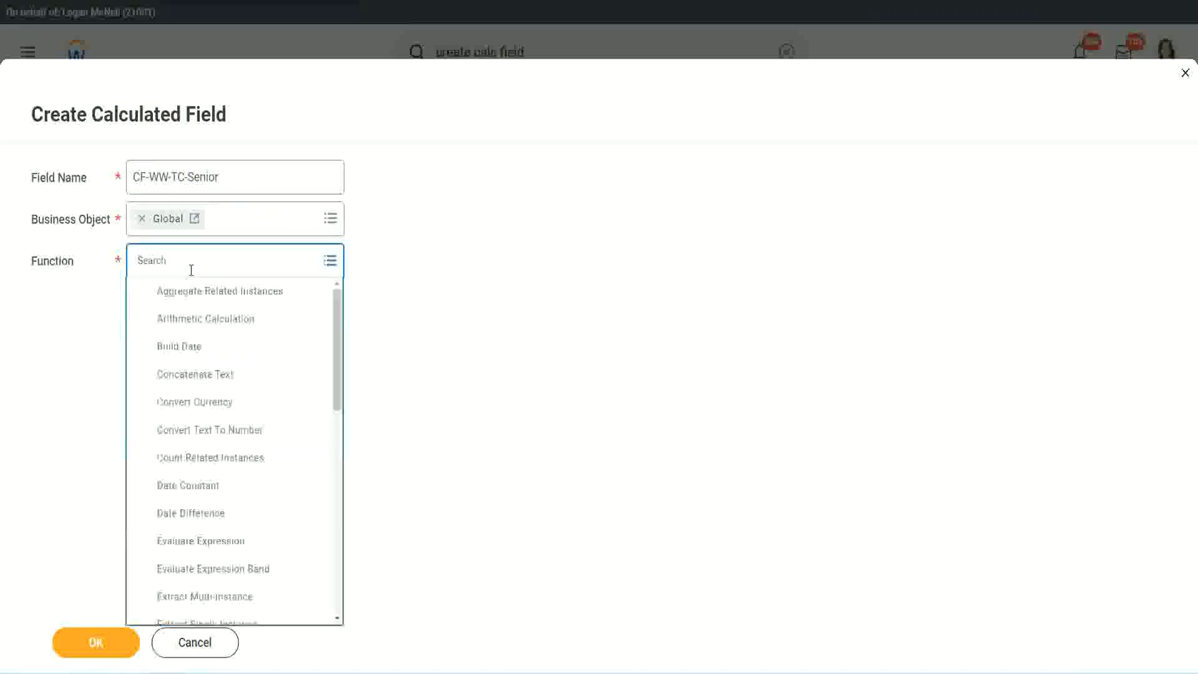
{"action": "type", "text": "tc"}
{"action": "left_click", "coordinate": [188, 315]}
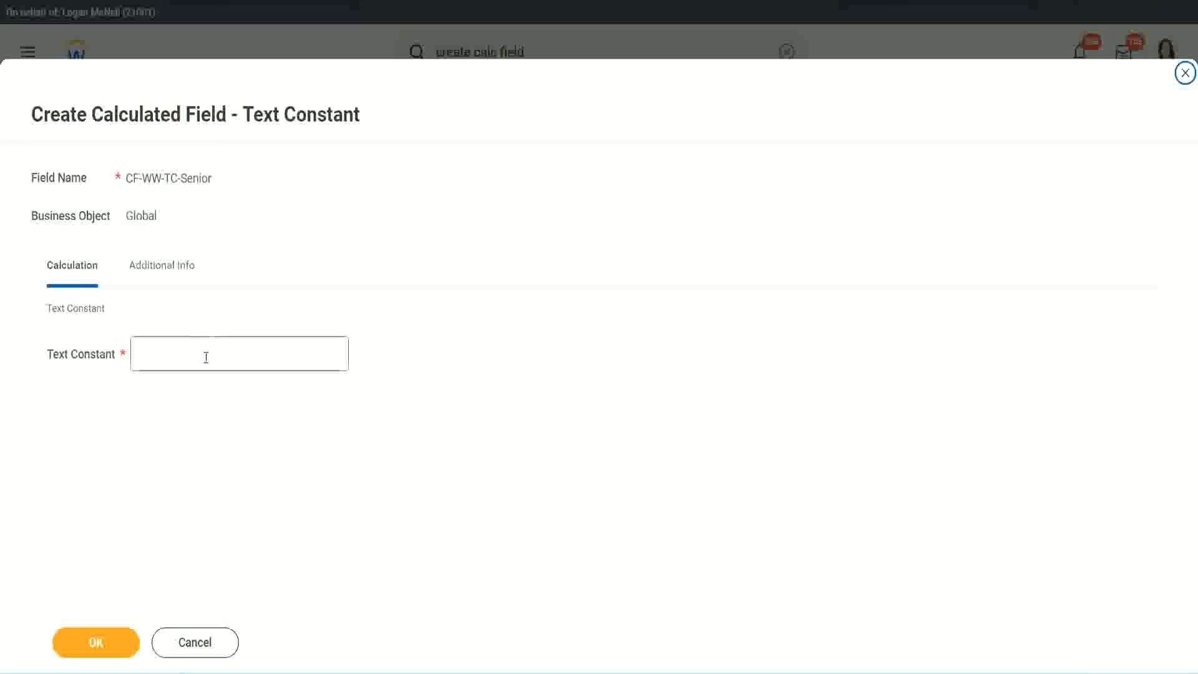
- Enter Senior as the text constant and save the calculated field as the third row's return value
{"action": "left_click", "coordinate": [206, 357]}
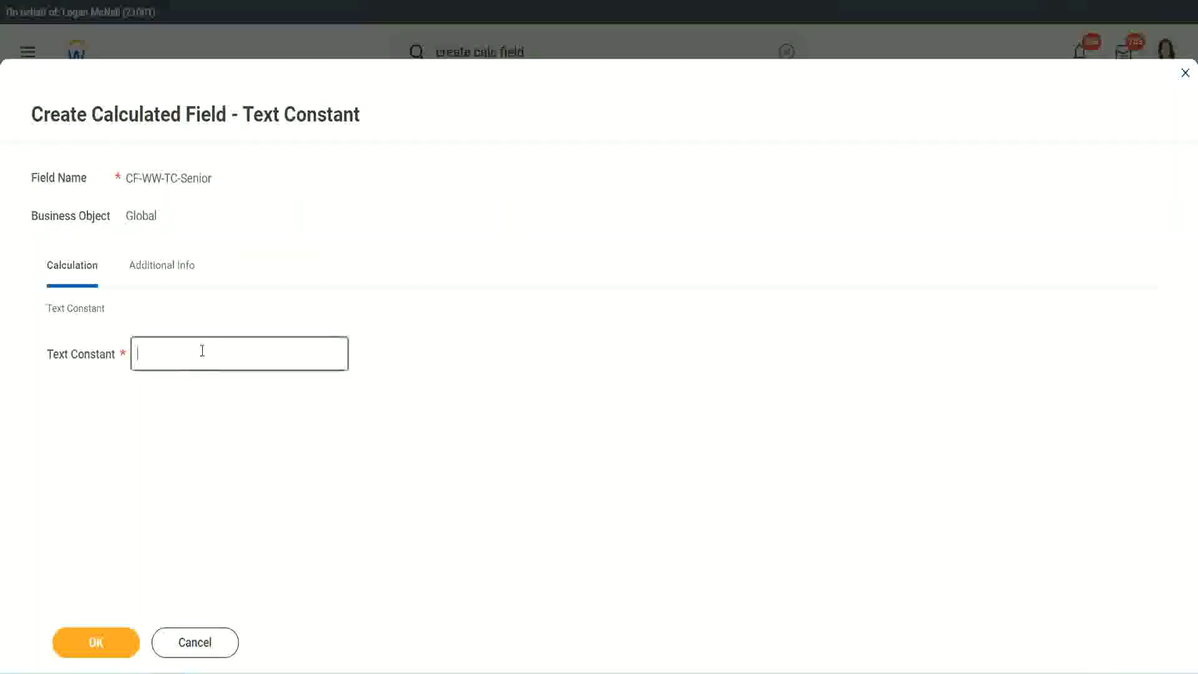
{"action": "type", "text": "Senior"}
{"action": "left_click", "coordinate": [118, 653]}
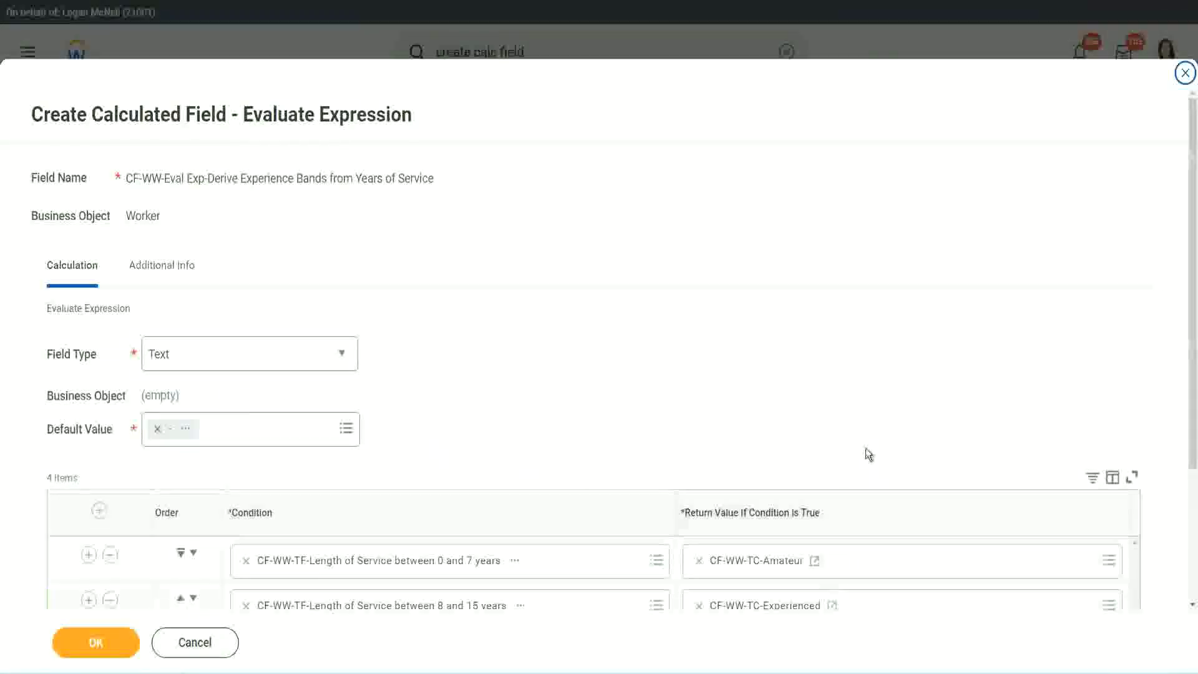
- Start a new calculated field for the return value of the greater than 31 years row and name it CF-WW-TC-Legend
{"action": "scroll", "coordinate": [866, 455], "scroll_direction": "down", "scroll_amount": 3}
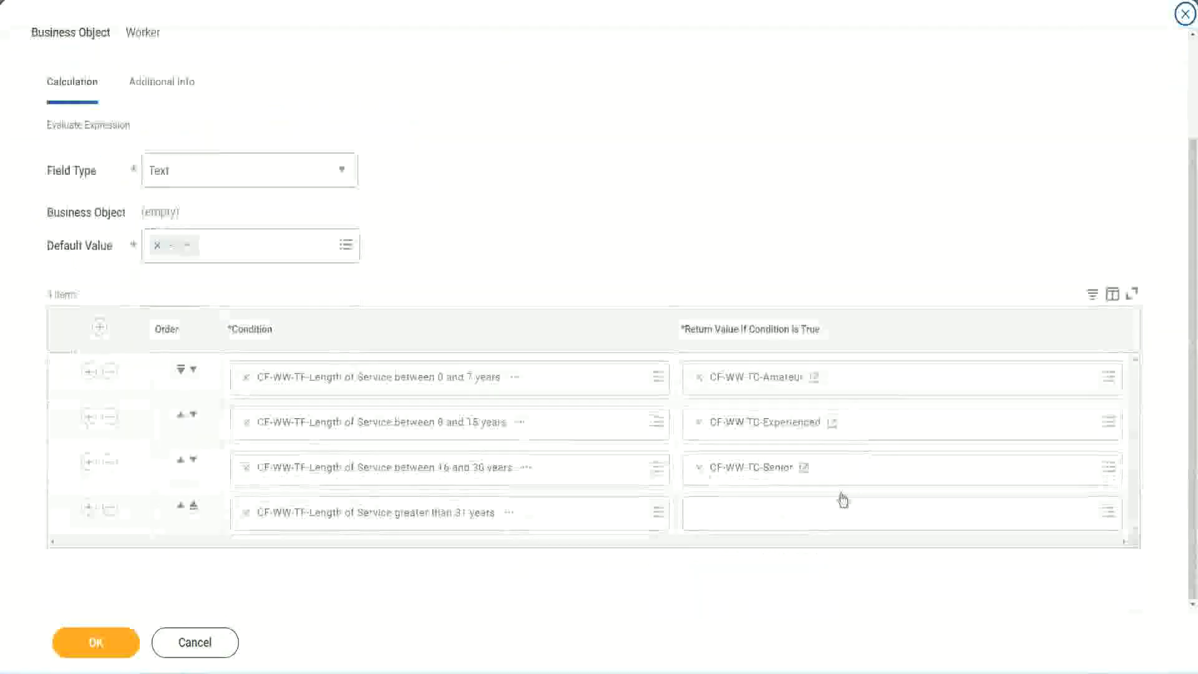
{"action": "right_click", "coordinate": [728, 473]}
{"action": "left_click", "coordinate": [755, 538]}
{"action": "left_click", "coordinate": [730, 522]}
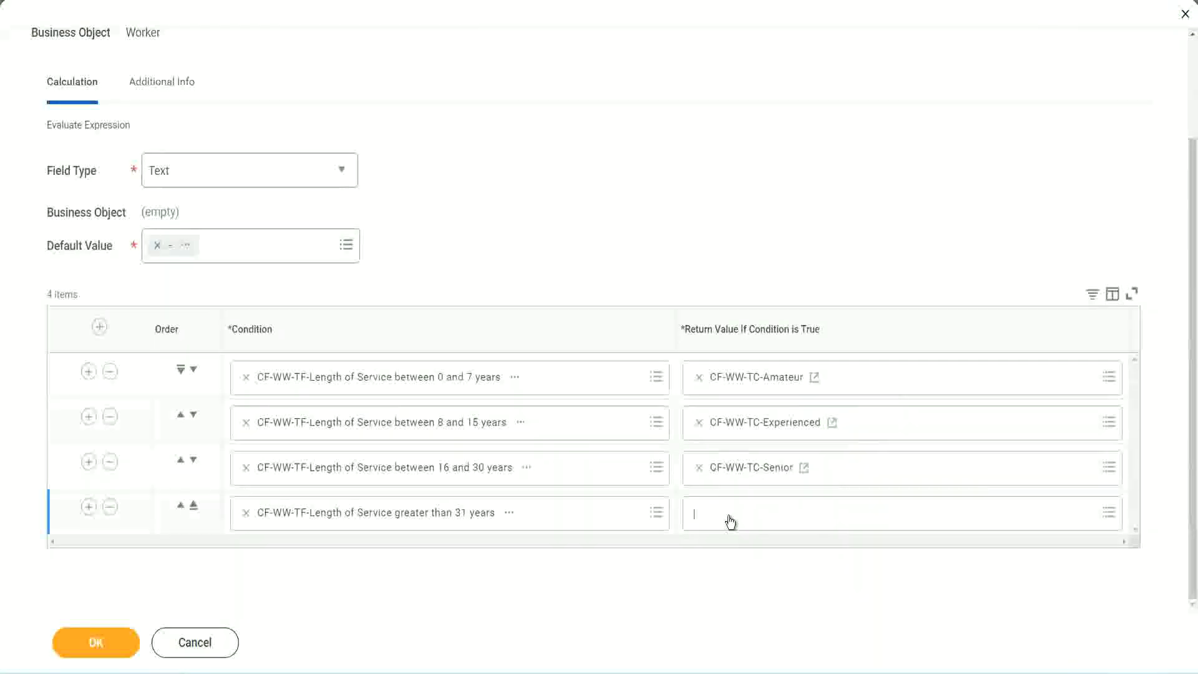
{"action": "left_click", "coordinate": [743, 488]}
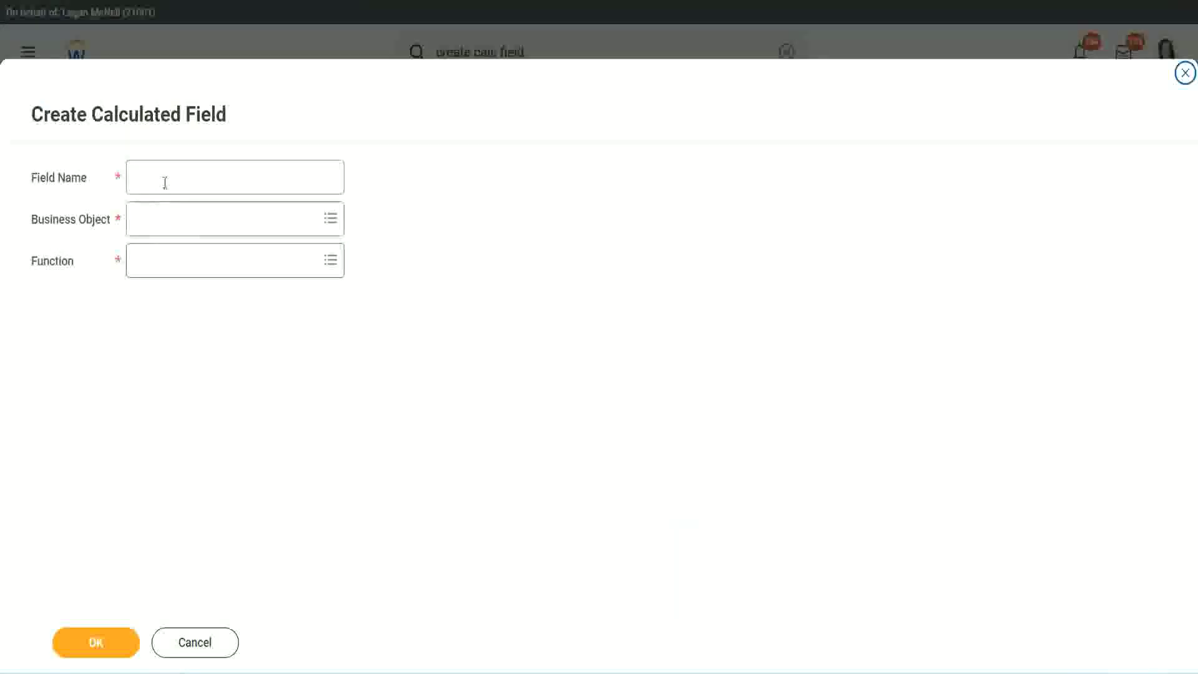
{"action": "left_click", "coordinate": [166, 181]}
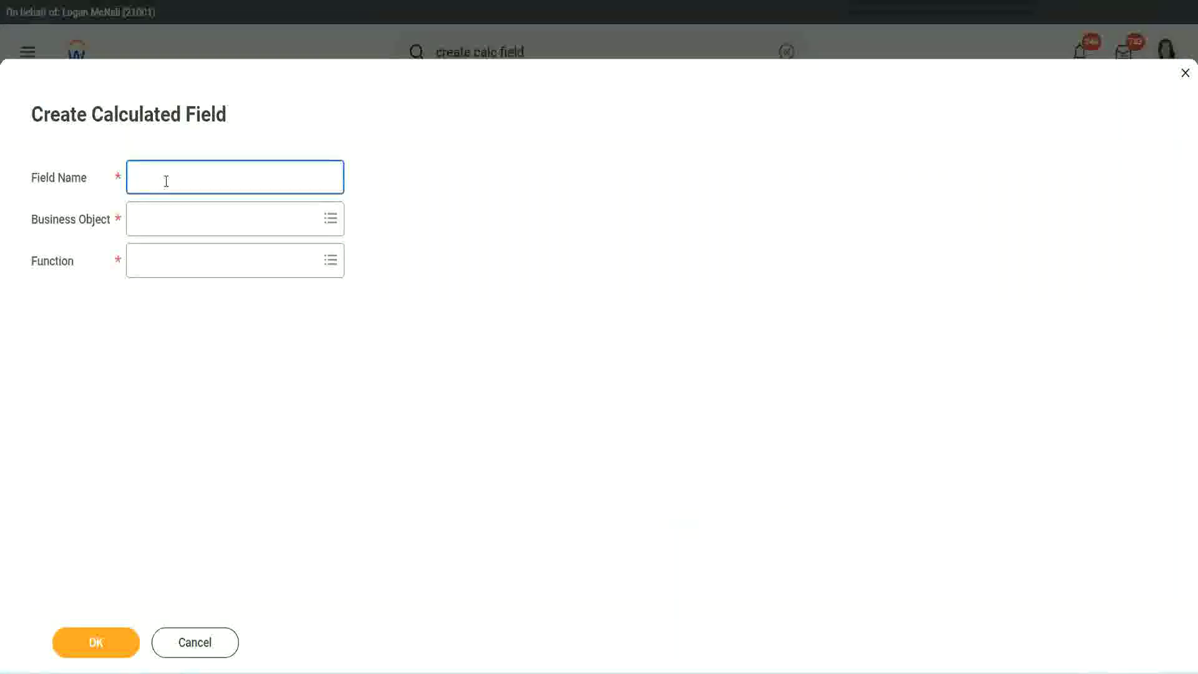
{"action": "key", "text": "ctrl+v"}
{"action": "key", "text": "ctrl+shift+Left"}
{"action": "type", "text": "Le"}
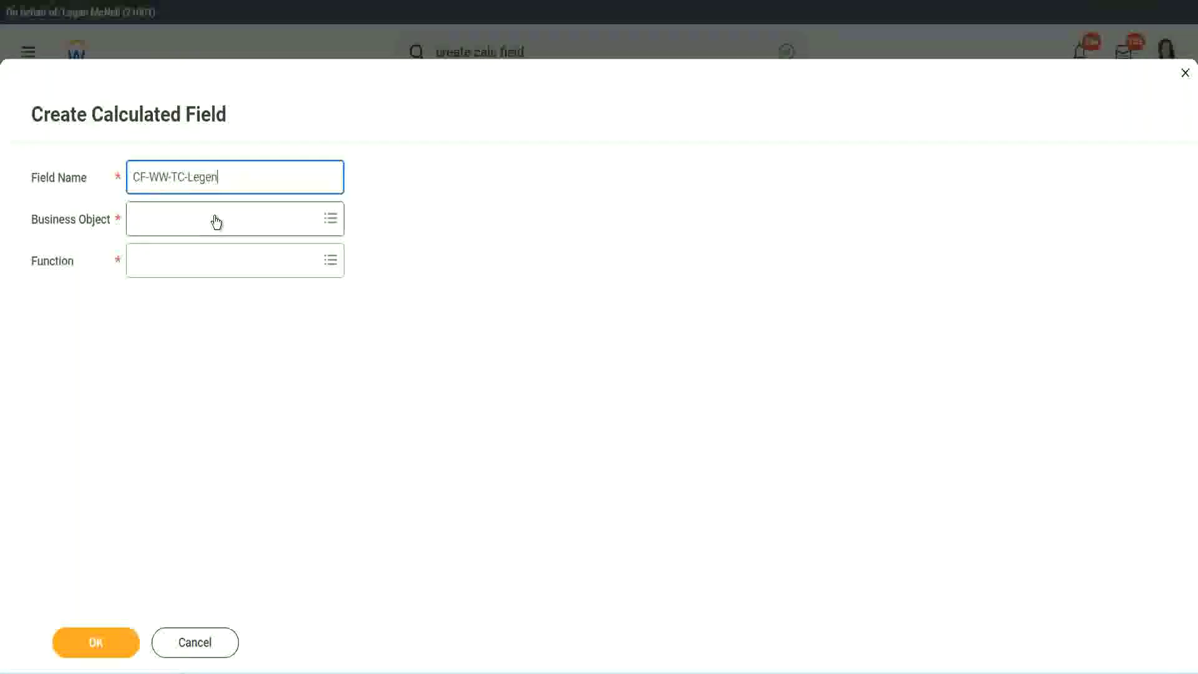
- Set the business object of CF-WW-TC-Legend to Global
{"action": "left_click", "coordinate": [168, 227]}
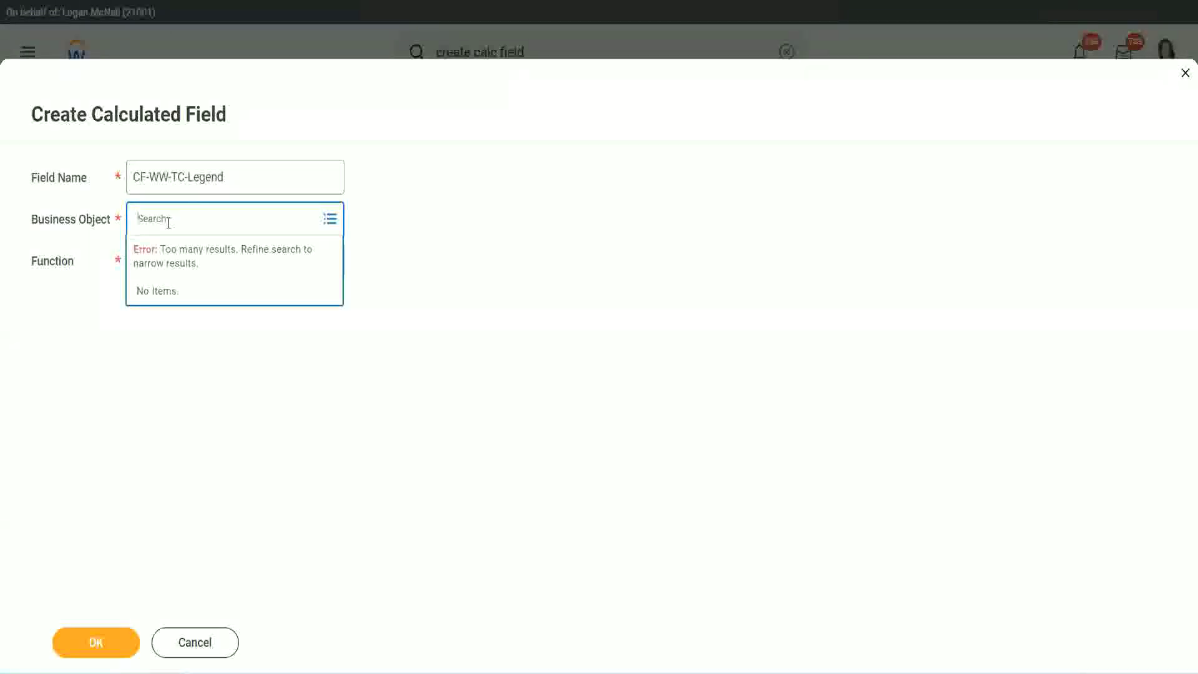
{"action": "type", "text": "Global"}
{"action": "key", "text": "Return"}
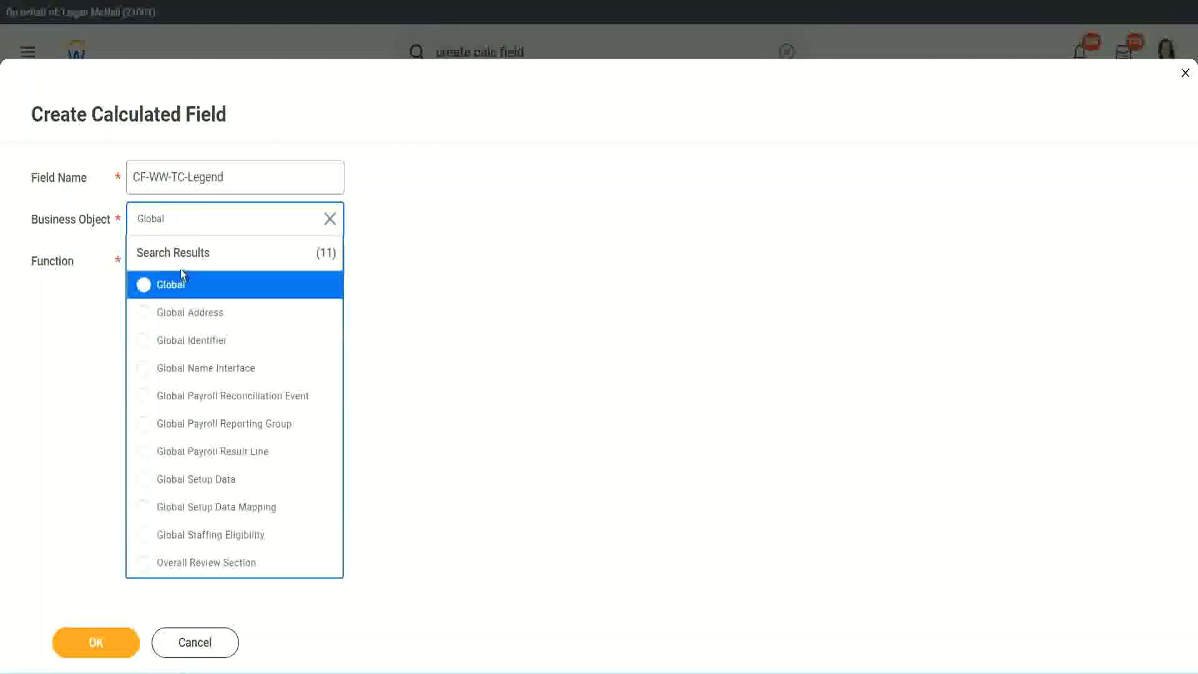
{"action": "left_click", "coordinate": [177, 286]}
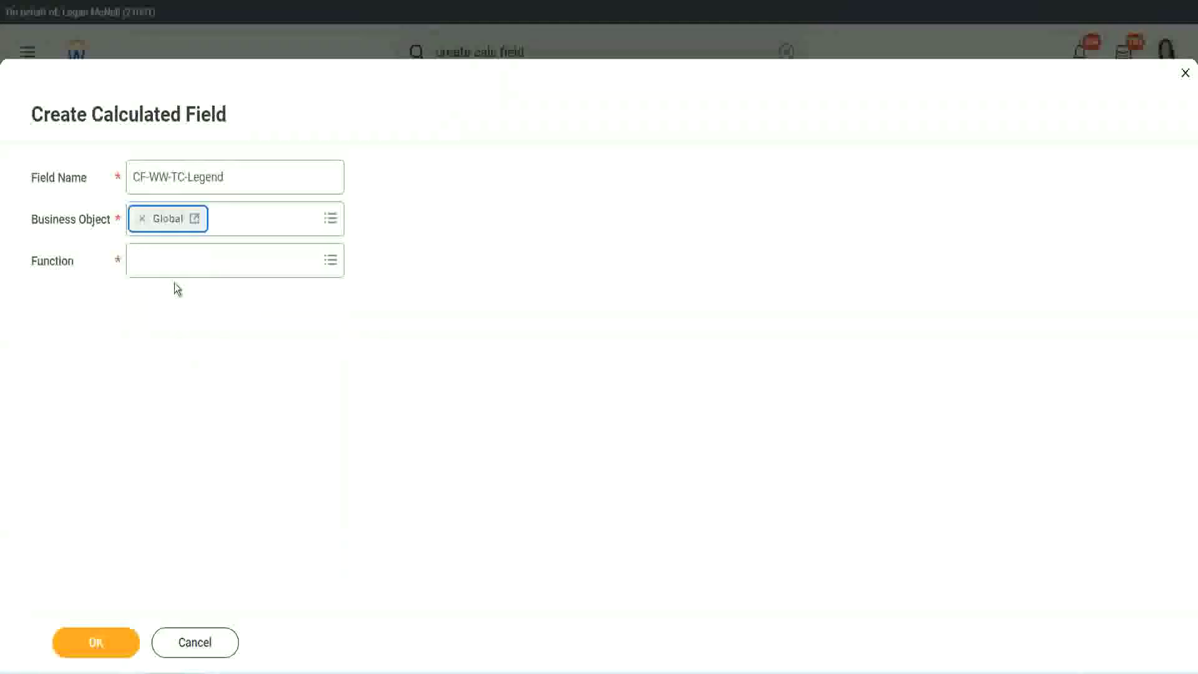
- Choose Text Constant as the function of CF-WW-TC-Legend and proceed to its calculation settings
{"action": "left_click", "coordinate": [173, 259]}
{"action": "type", "text": "tc"}
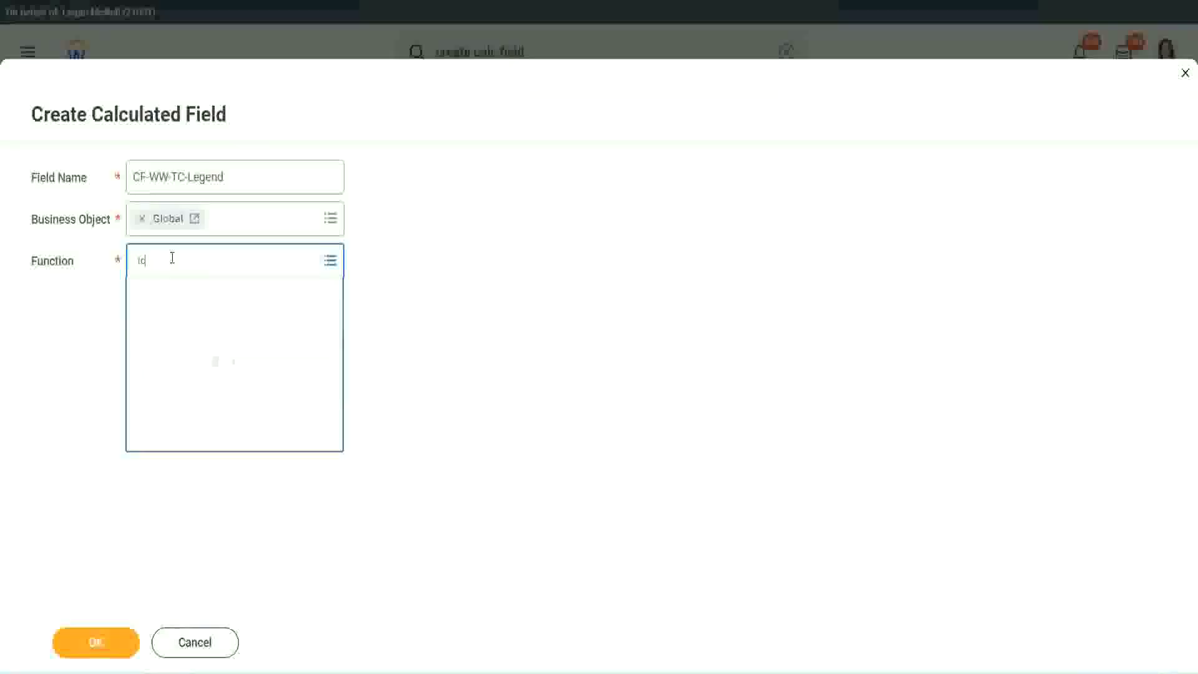
{"action": "key", "text": "Return"}
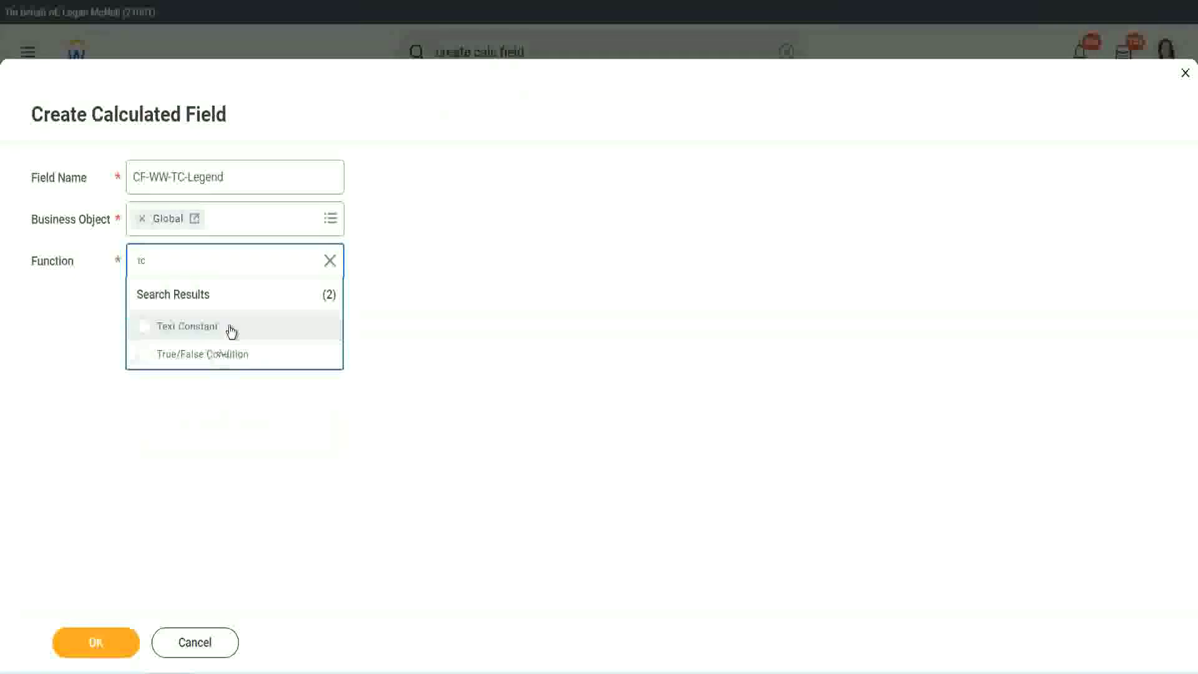
{"action": "left_click", "coordinate": [230, 328]}
{"action": "left_click", "coordinate": [89, 644]}
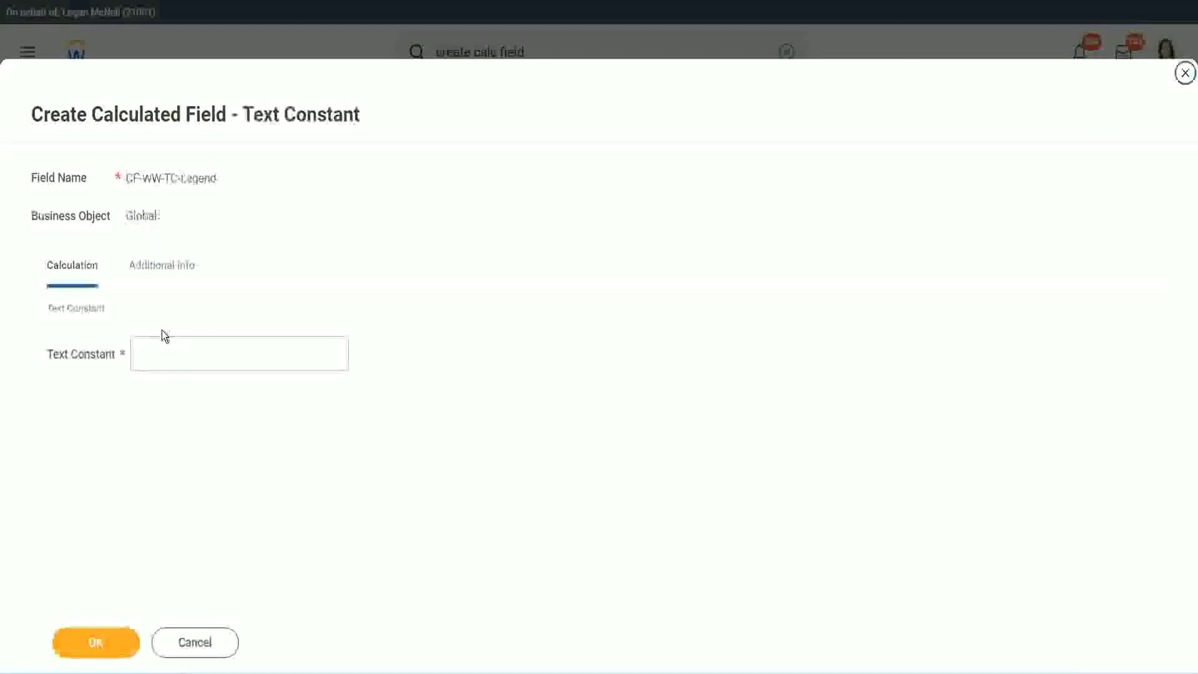
- Enter Legend as the text constant and save the calculated field as the fourth row's return value
{"action": "left_click", "coordinate": [154, 355]}
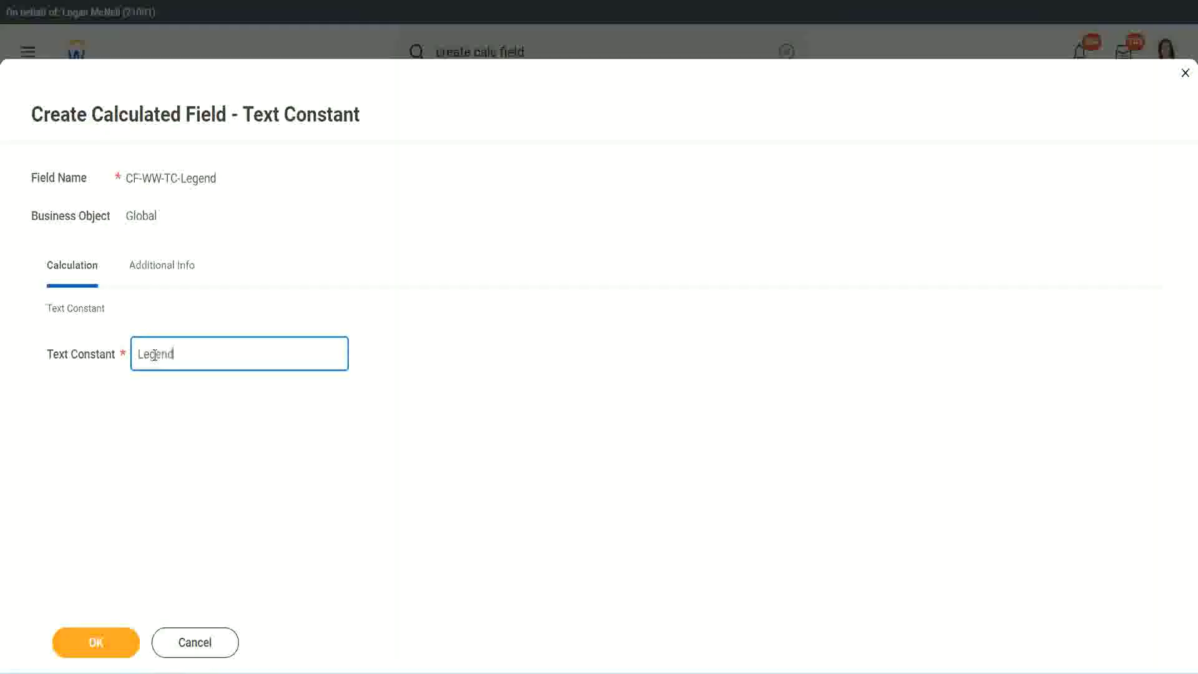
{"action": "left_click", "coordinate": [103, 644]}
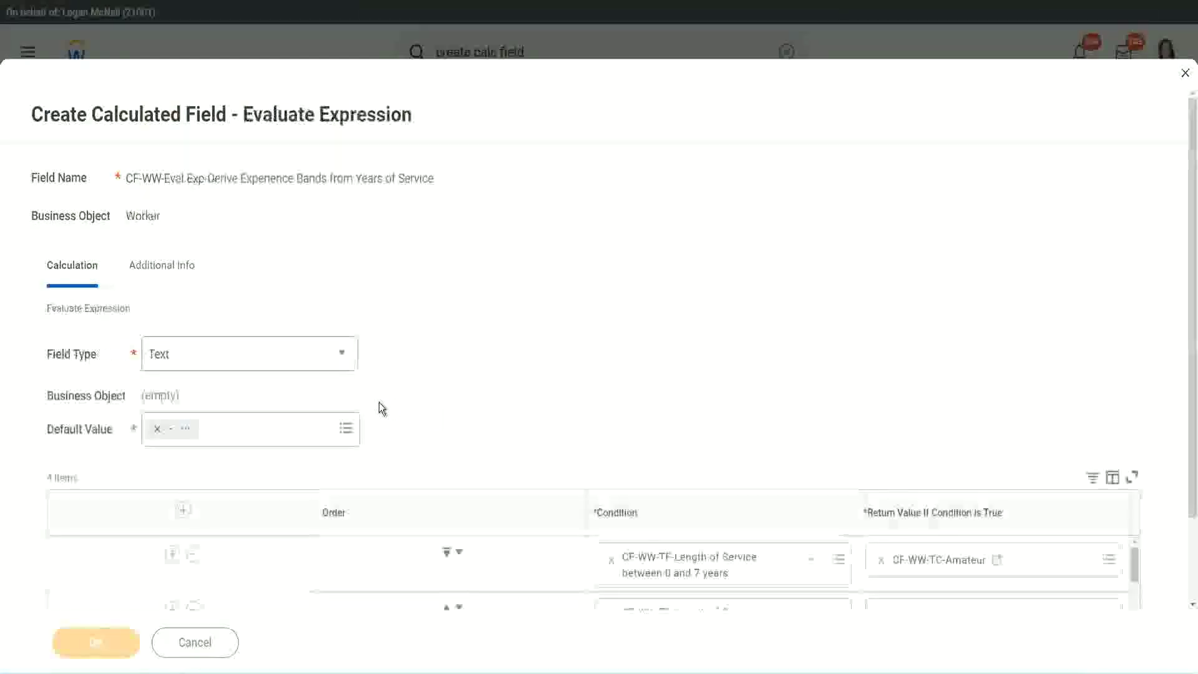
{"action": "scroll", "coordinate": [634, 333], "scroll_direction": "down", "scroll_amount": 3}
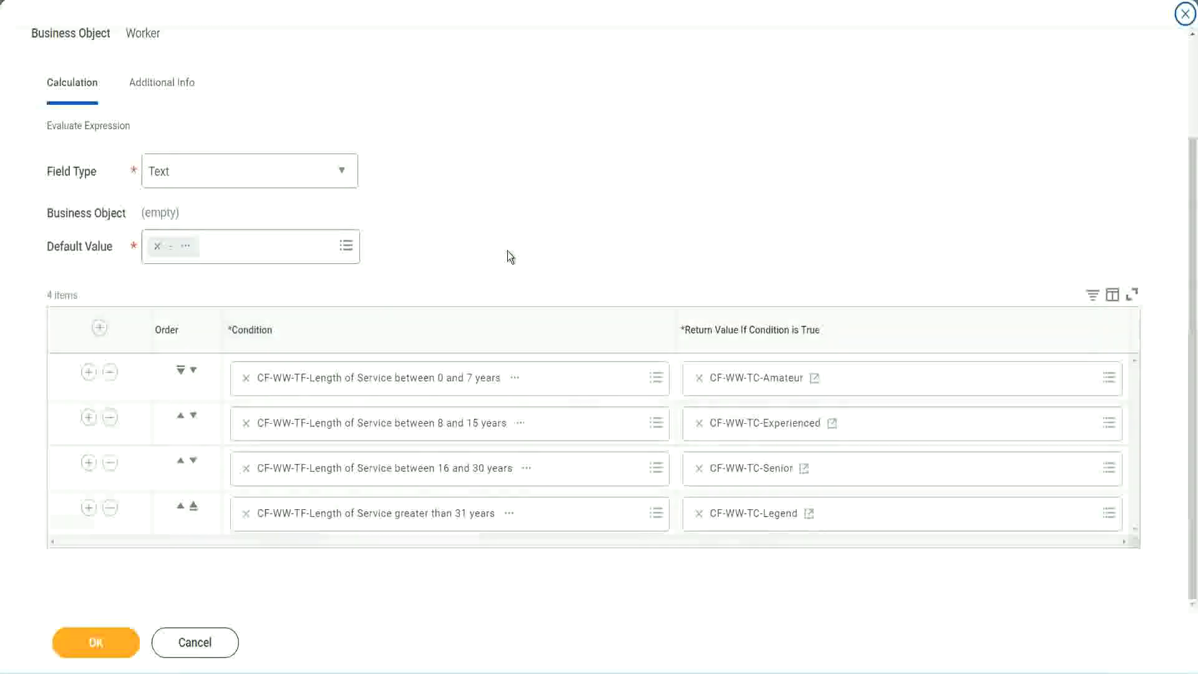
- Review the conditions and return values of the Evaluate Expression field and save the calculated field
{"action": "scroll", "coordinate": [507, 251], "scroll_direction": "up", "scroll_amount": 2}
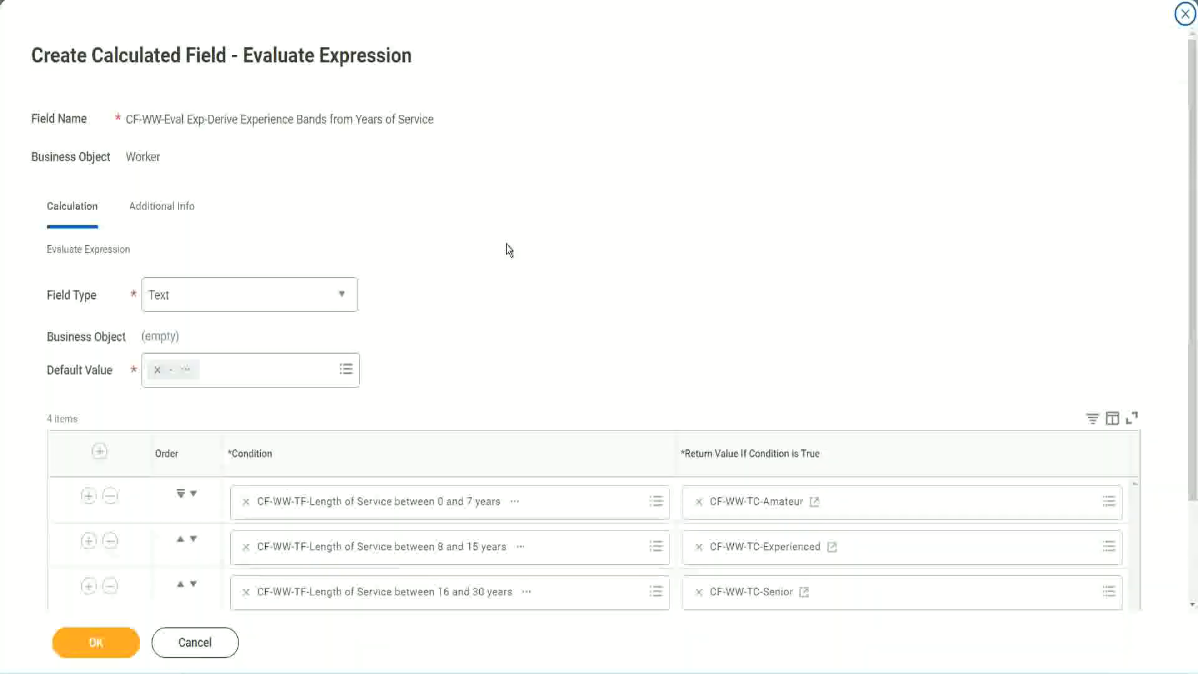
{"action": "scroll", "coordinate": [507, 249], "scroll_direction": "down", "scroll_amount": 2}
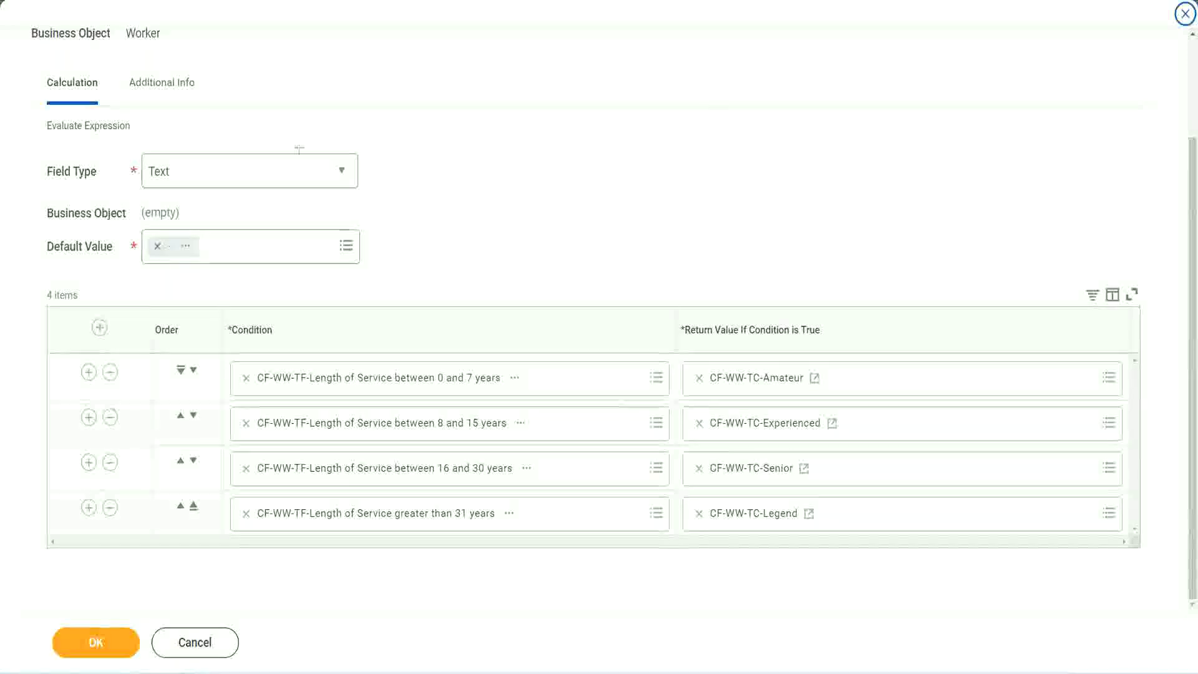
{"action": "left_click_drag", "start_coordinate": [767, 176], "coordinate": [777, 302]}
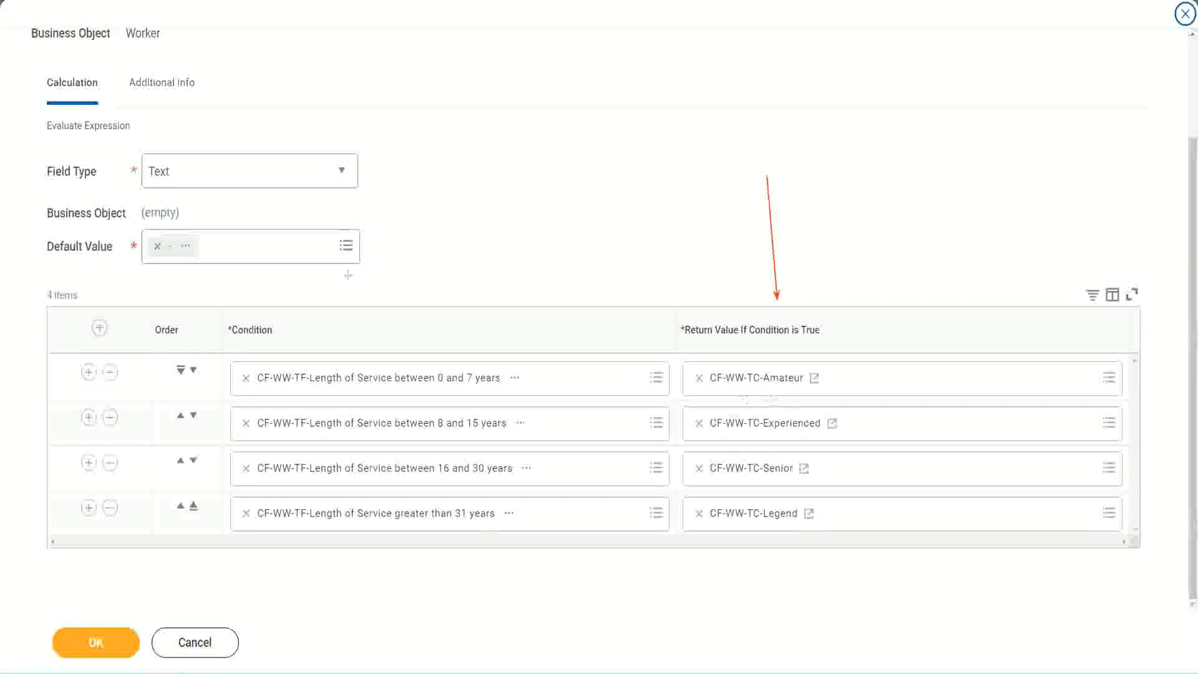
{"action": "left_click_drag", "start_coordinate": [148, 108], "coordinate": [153, 150]}
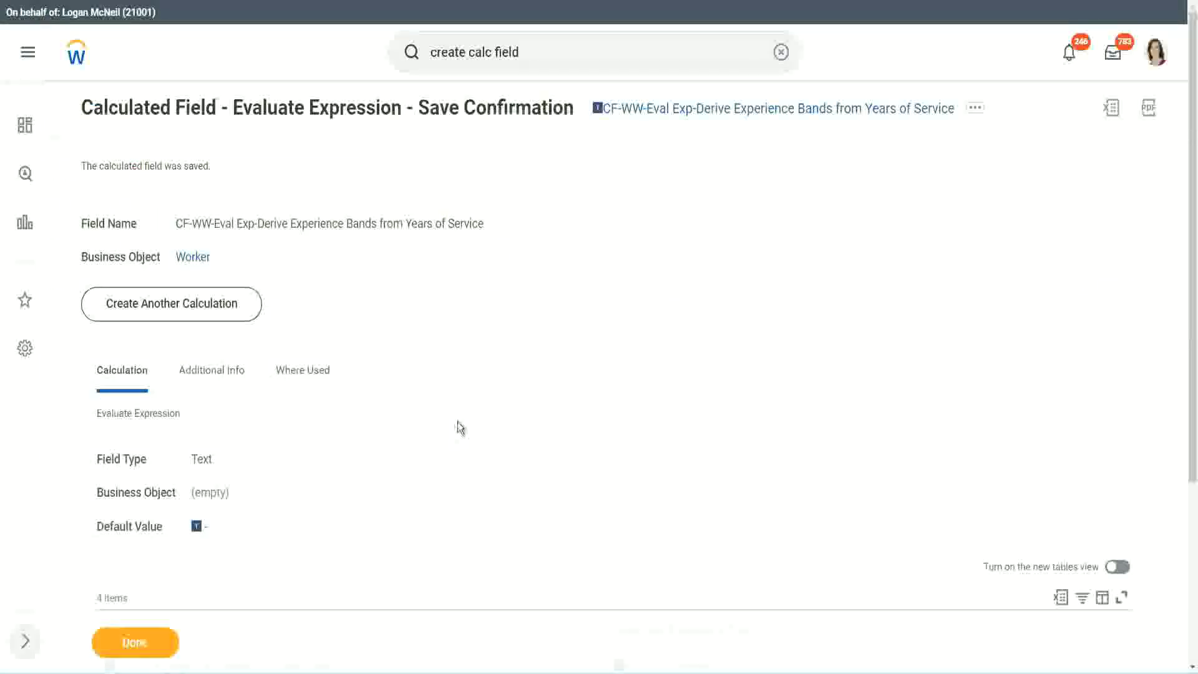
- Check the saved field's condition rows and copy the calculated field's name
{"action": "scroll", "coordinate": [457, 419], "scroll_direction": "down", "scroll_amount": 4}
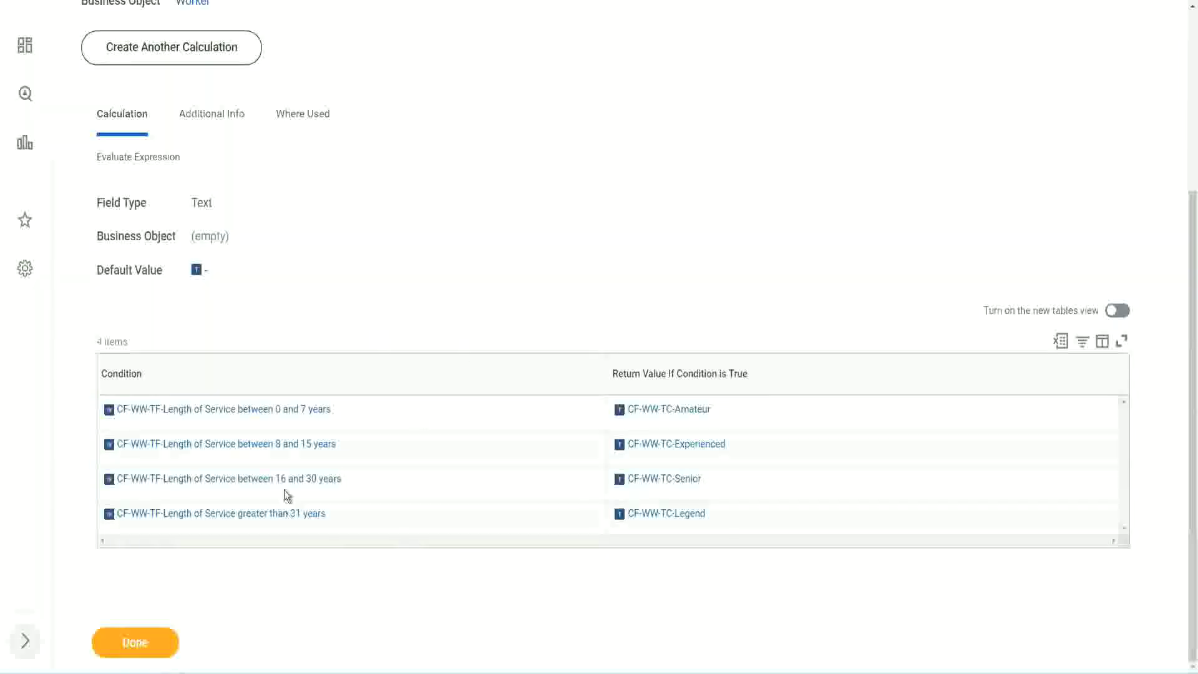
{"action": "scroll", "coordinate": [334, 375], "scroll_direction": "up", "scroll_amount": 4}
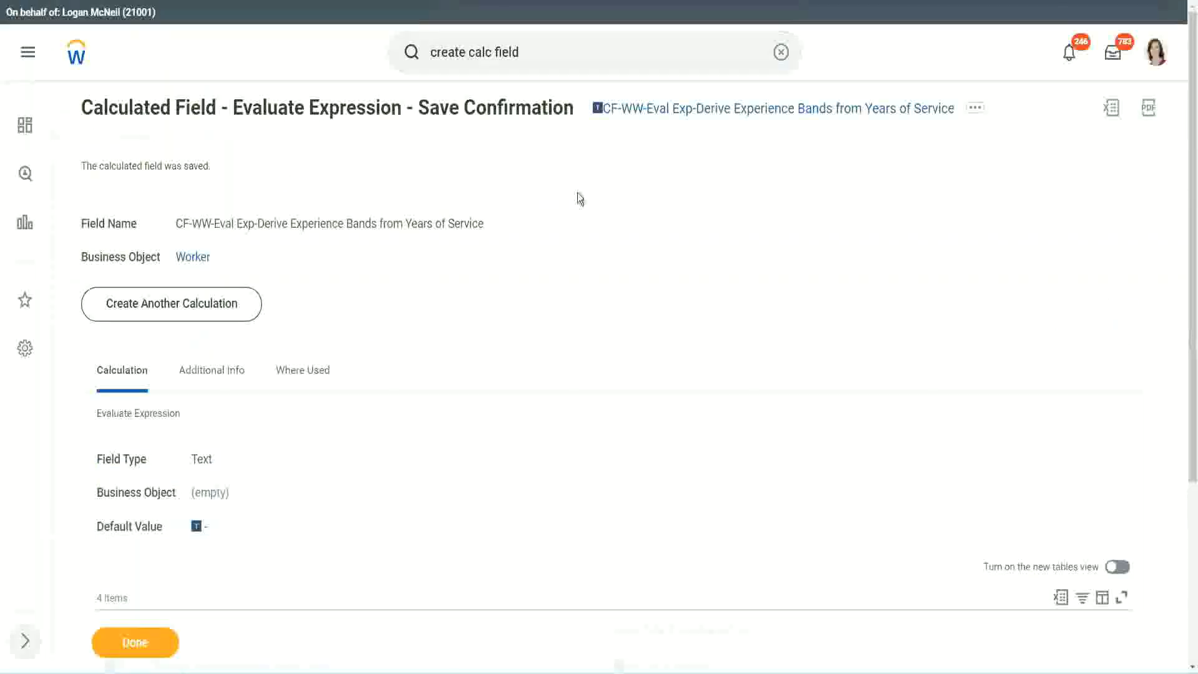
{"action": "right_click", "coordinate": [703, 117]}
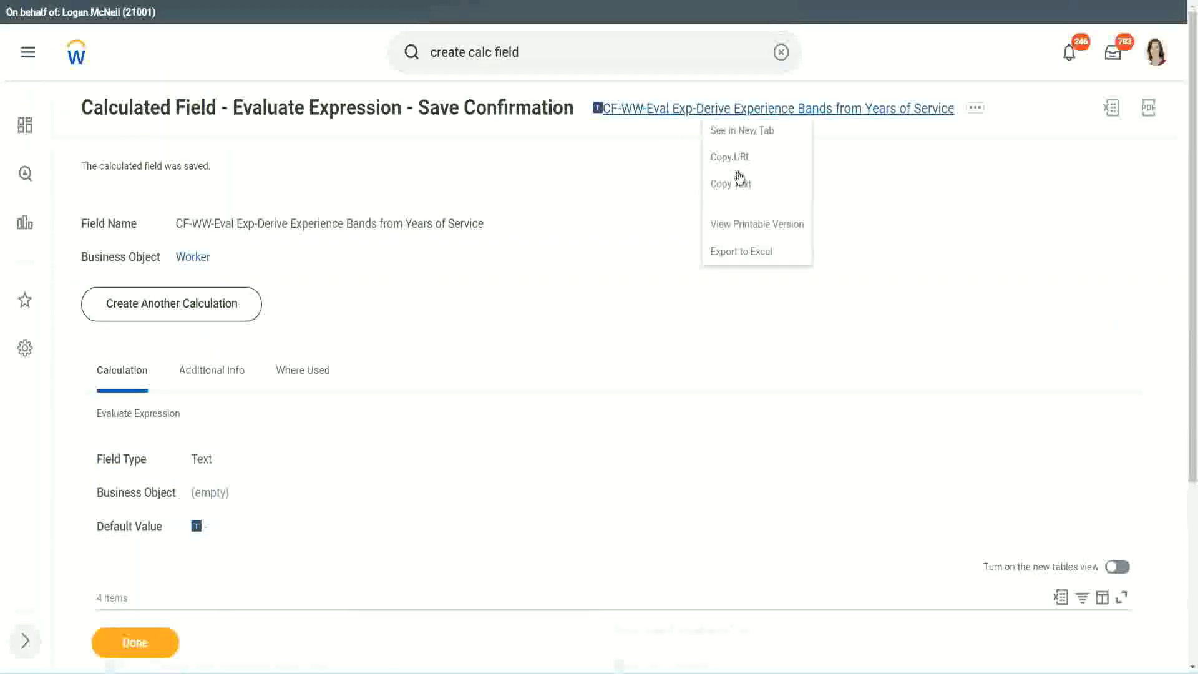
{"action": "left_click", "coordinate": [739, 195]}
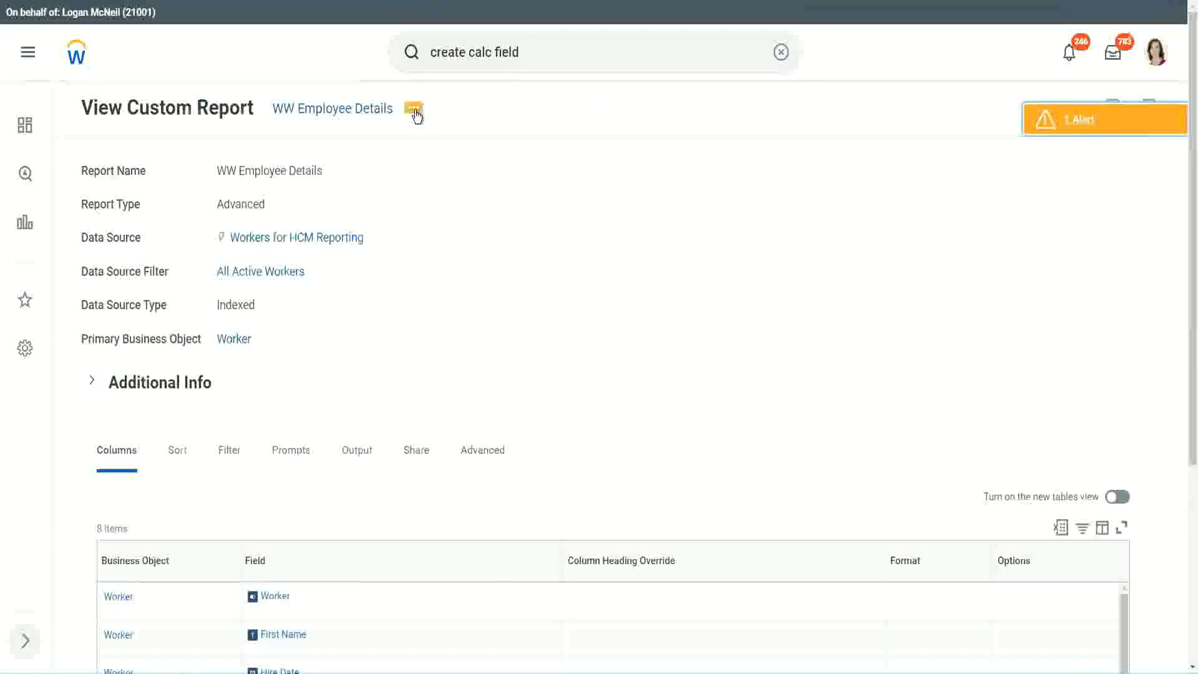
- Open the WW Employee Details custom report for editing
{"action": "left_click", "coordinate": [413, 110]}
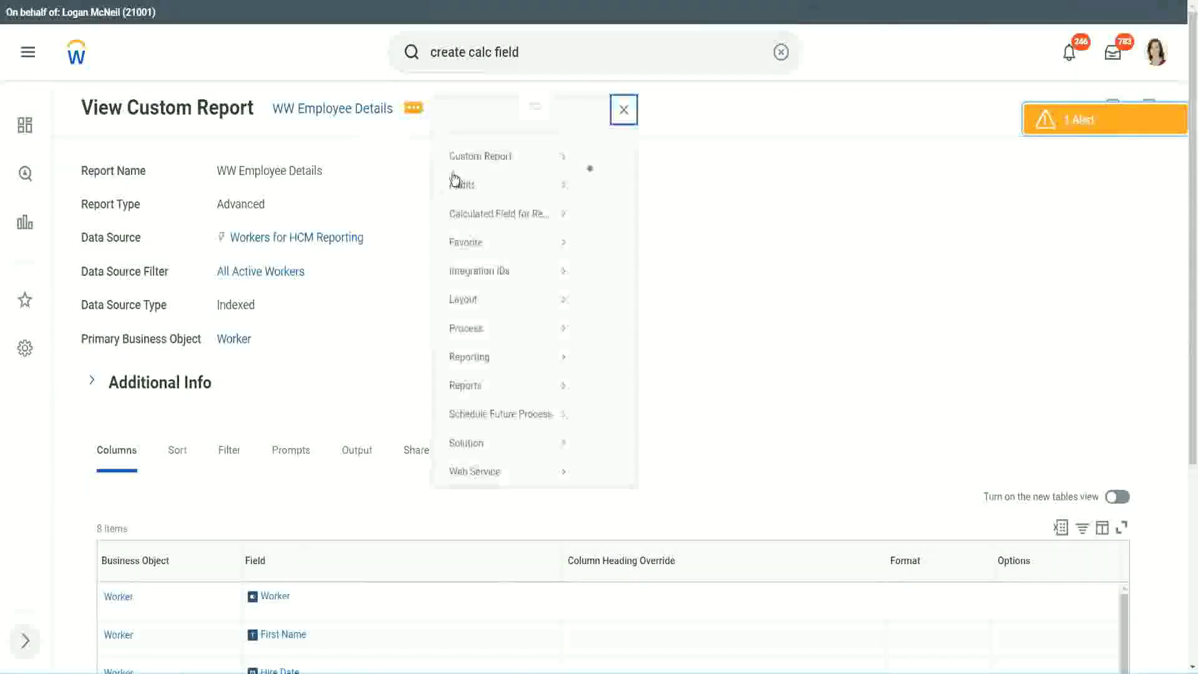
{"action": "mouse_move", "coordinate": [482, 178]}
{"action": "left_click", "coordinate": [604, 177]}
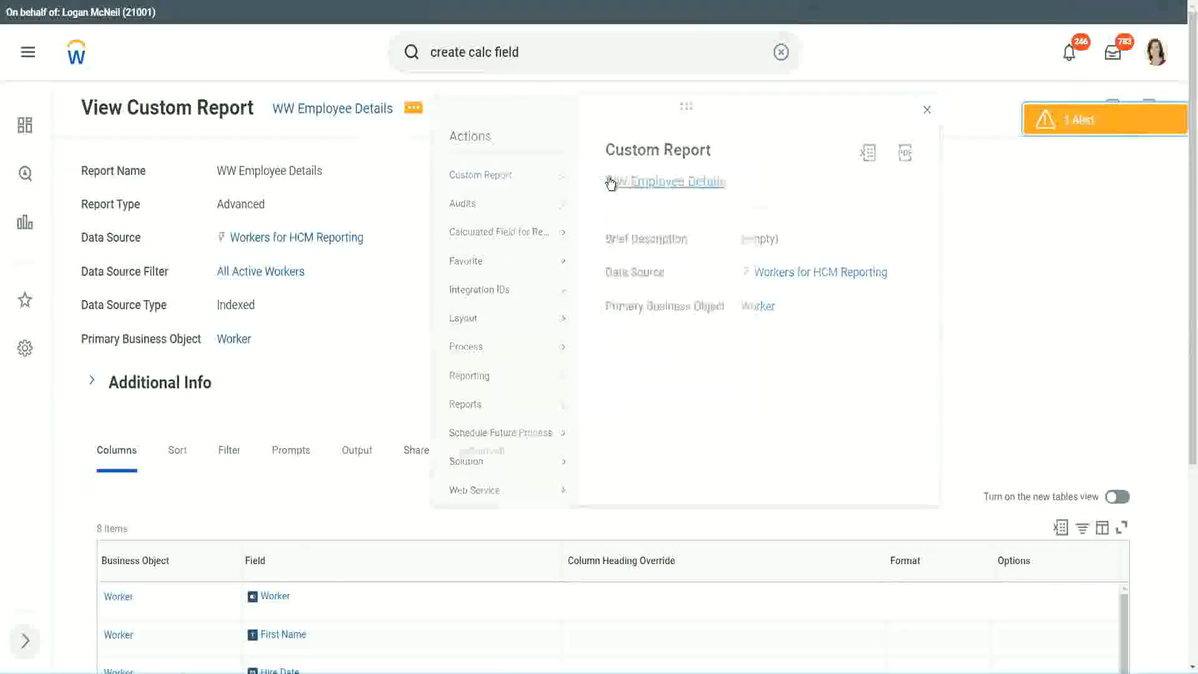
- Add a Worker row at the end of the report columns and remove the CF-WW-Substring Text row headed Years of Service
{"action": "scroll", "coordinate": [437, 271], "scroll_direction": "down", "scroll_amount": 4}
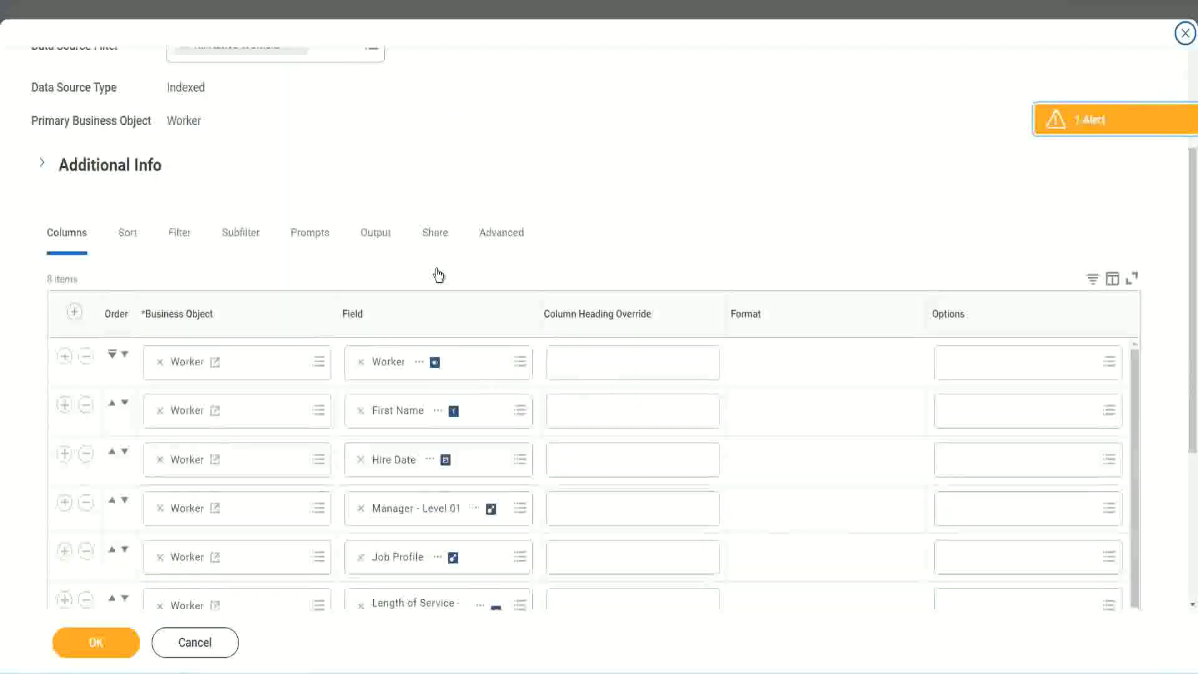
{"action": "scroll", "coordinate": [439, 275], "scroll_direction": "down", "scroll_amount": 2}
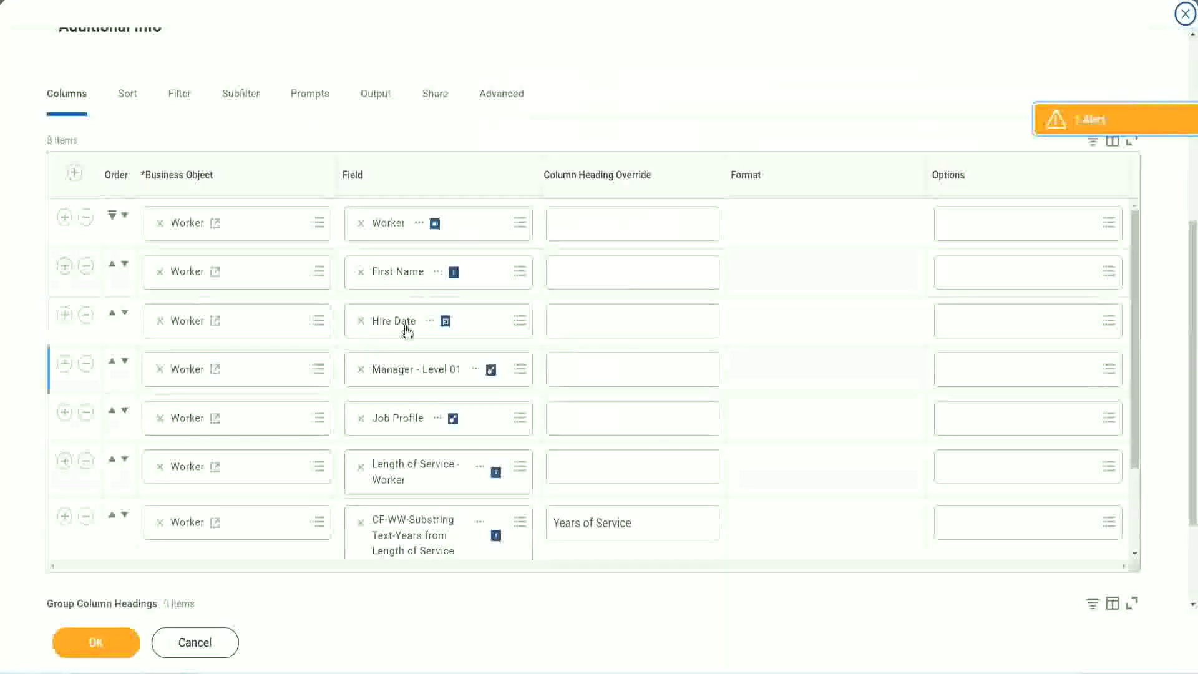
{"action": "left_click", "coordinate": [64, 518]}
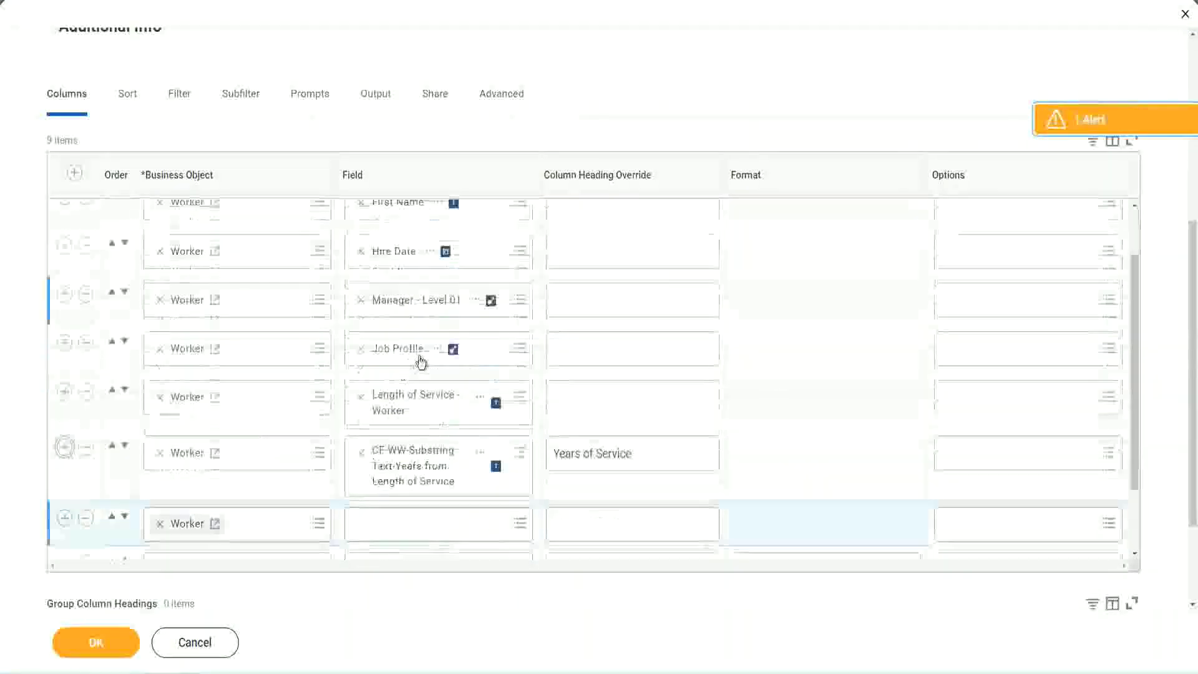
{"action": "scroll", "coordinate": [622, 409], "scroll_direction": "down", "scroll_amount": 4}
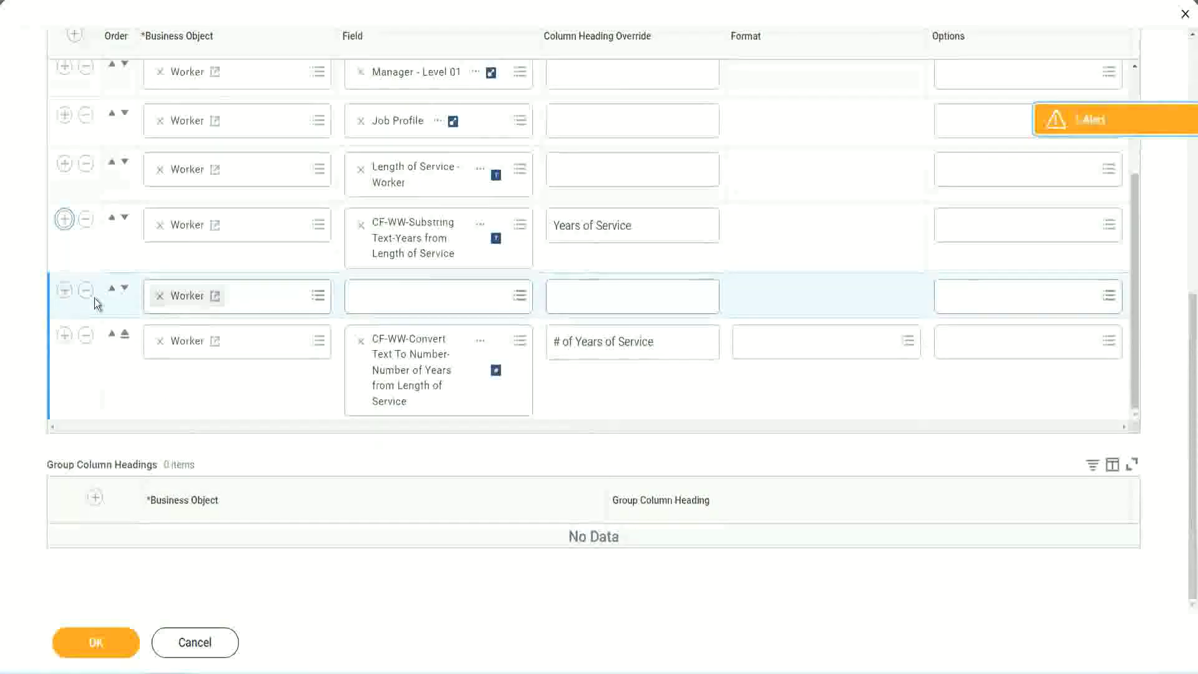
{"action": "left_click", "coordinate": [125, 293]}
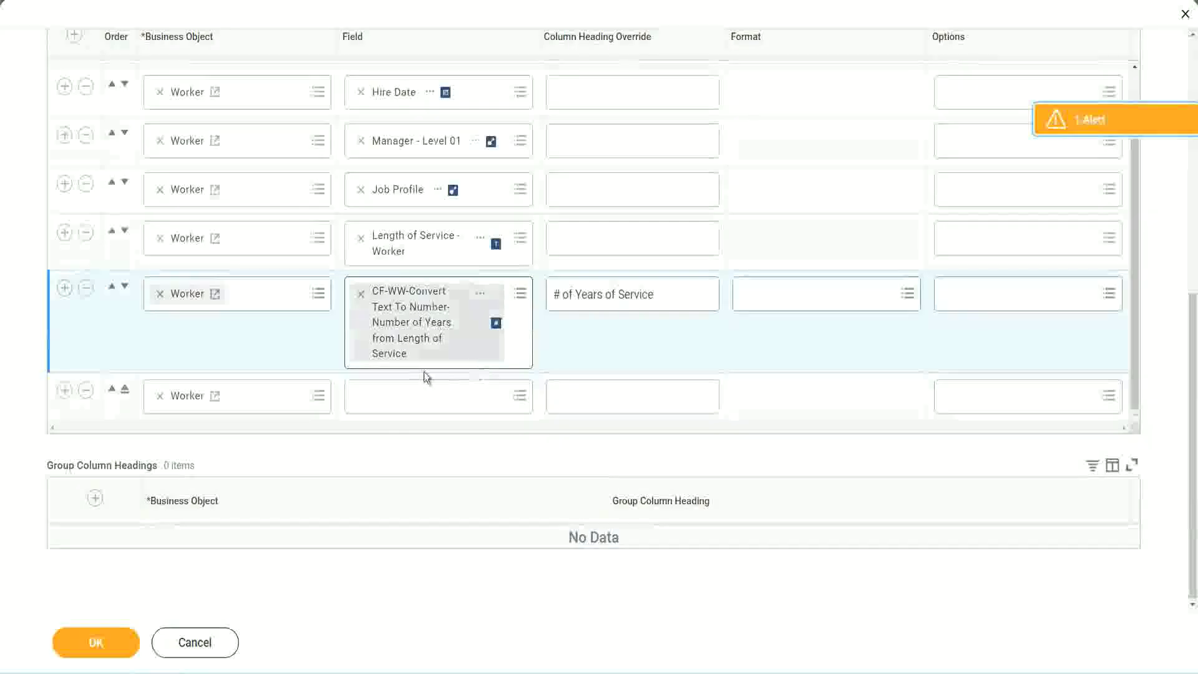
- Set the new Worker row's field to CF-WW-Eval Exp-Derive Experience Bands from Years of Service with the column heading override Experience Bands
{"action": "left_click", "coordinate": [392, 401]}
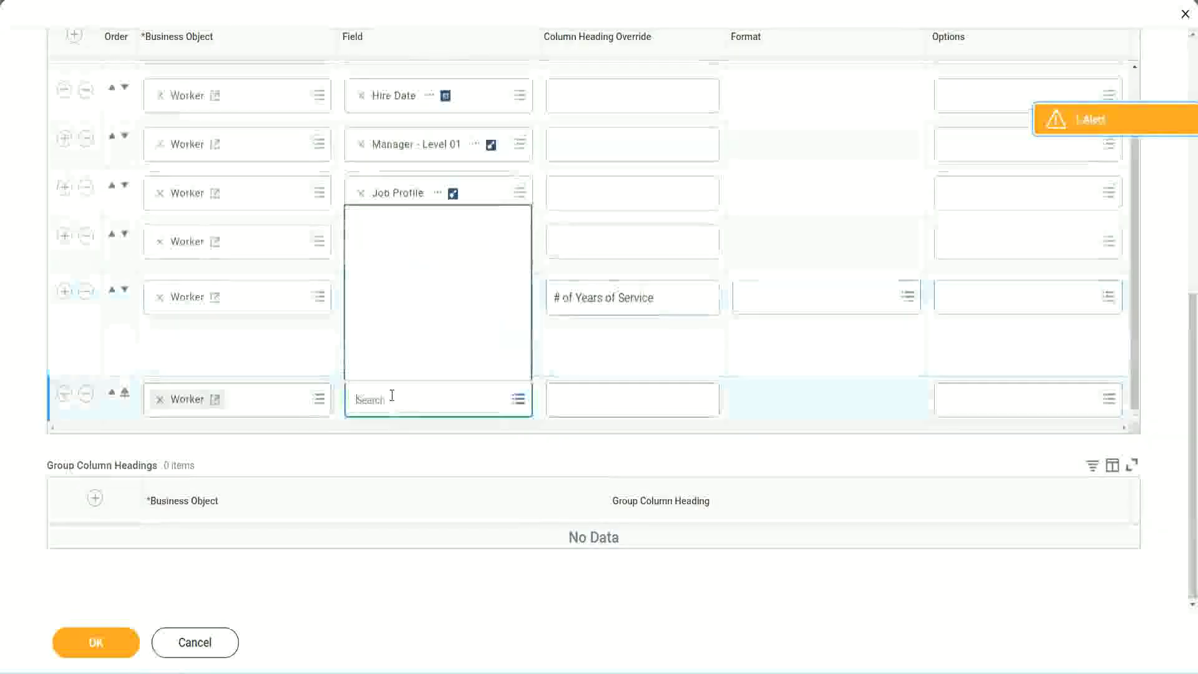
{"action": "key", "text": "ctrl+v"}
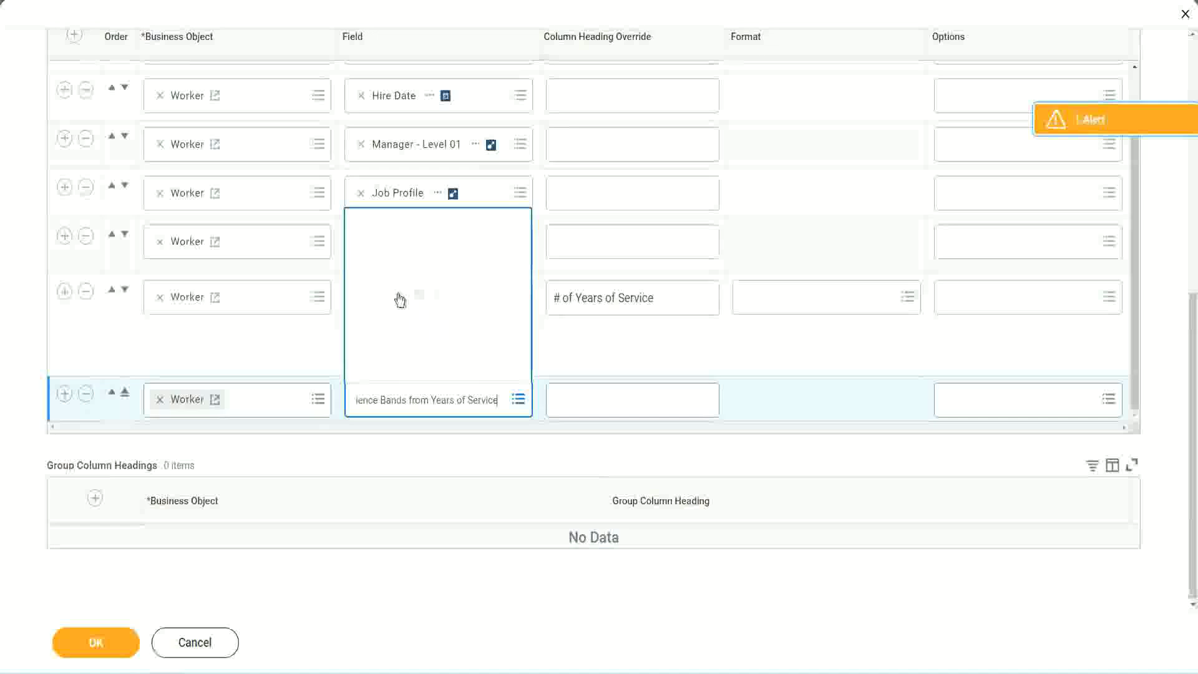
{"action": "left_click", "coordinate": [611, 359]}
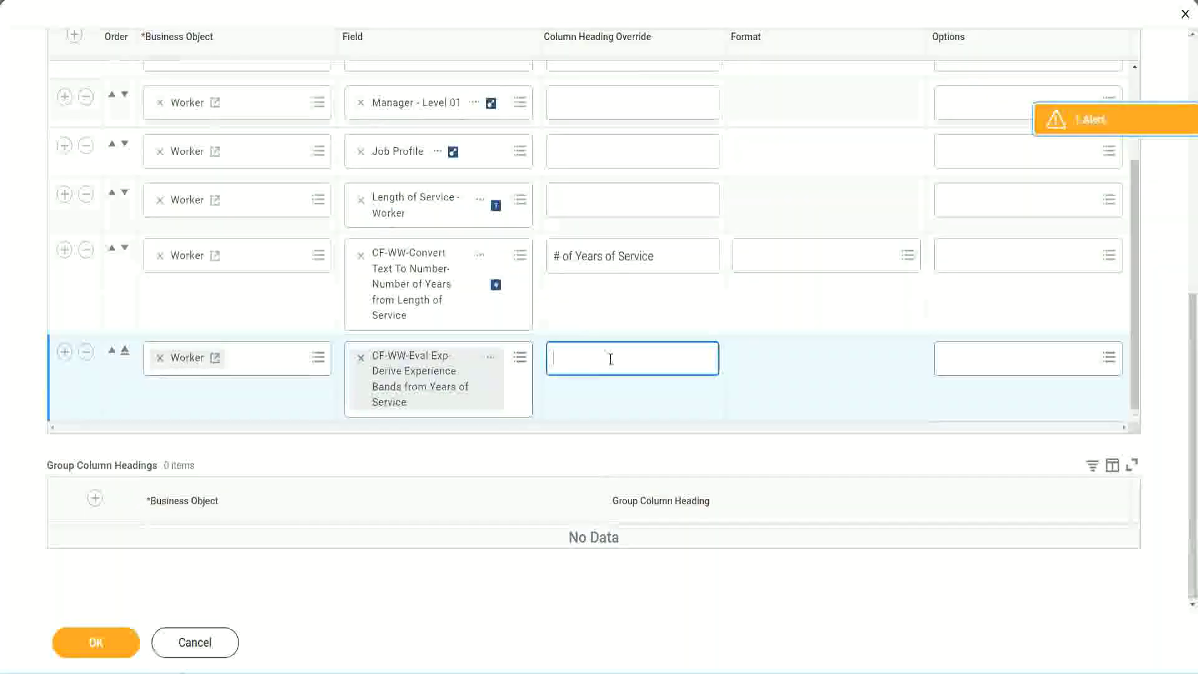
{"action": "type", "text": "Ex"}
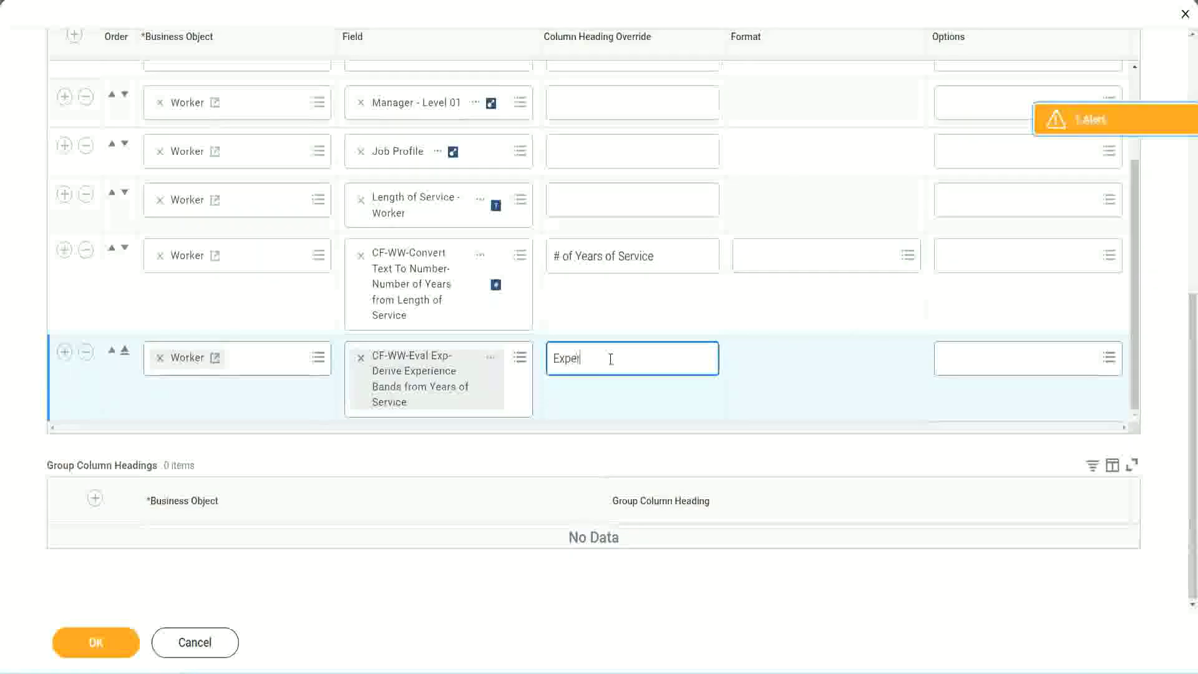
{"action": "type", "text": "perience B"}
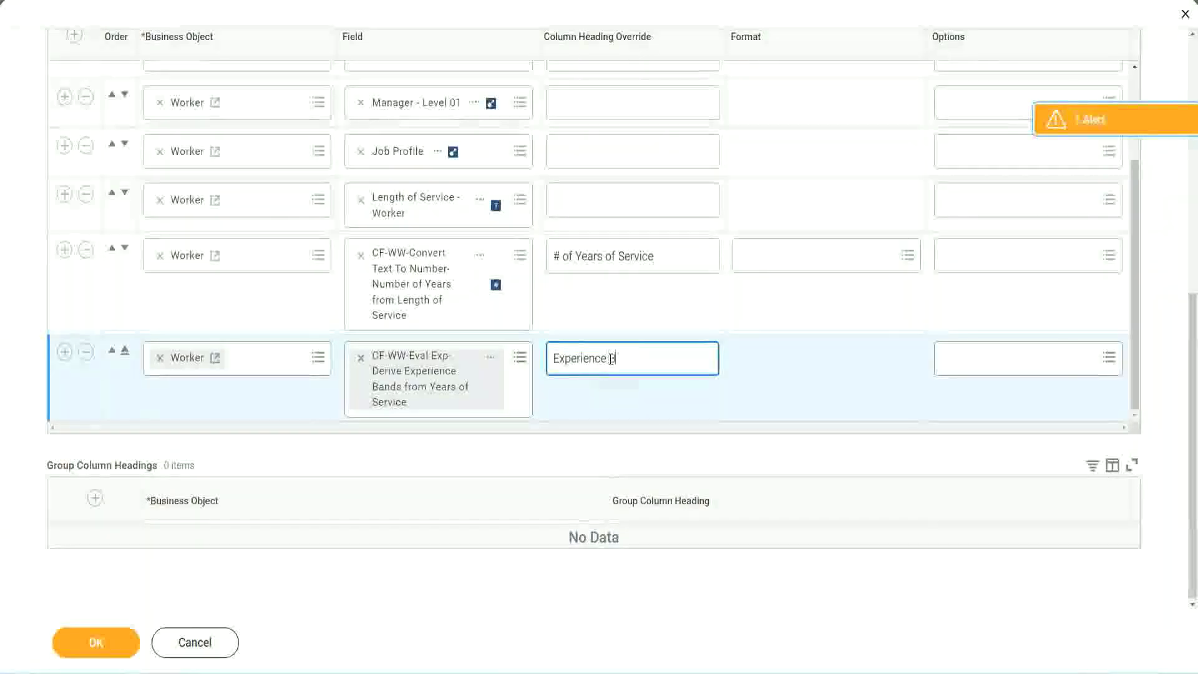
{"action": "type", "text": "ands"}
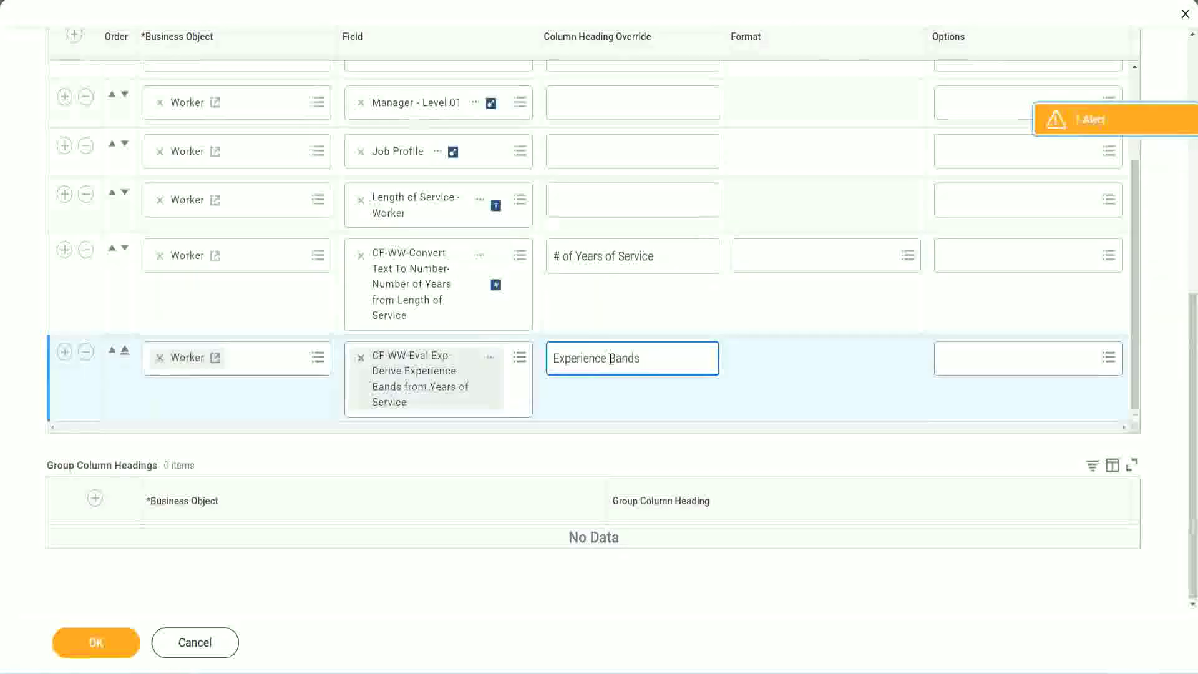
- Save the WW Employee Details report definition and run the report with all its prompts left blank
{"action": "left_click", "coordinate": [115, 646]}
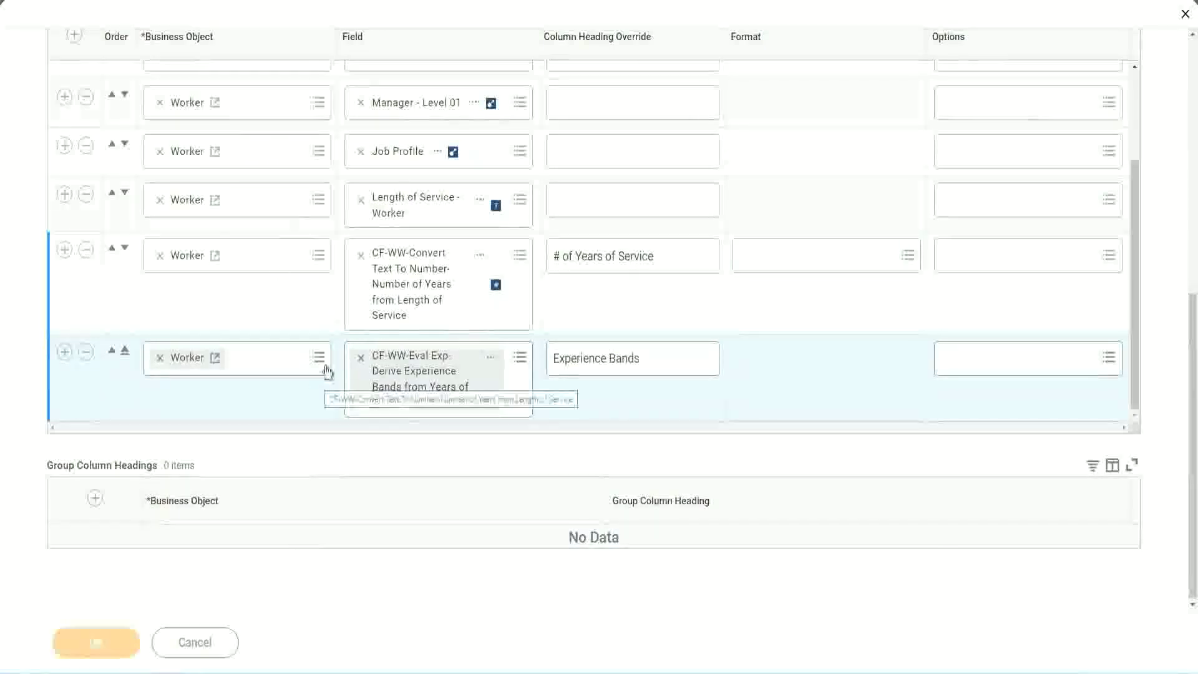
{"action": "scroll", "coordinate": [350, 449], "scroll_direction": "down", "scroll_amount": 5}
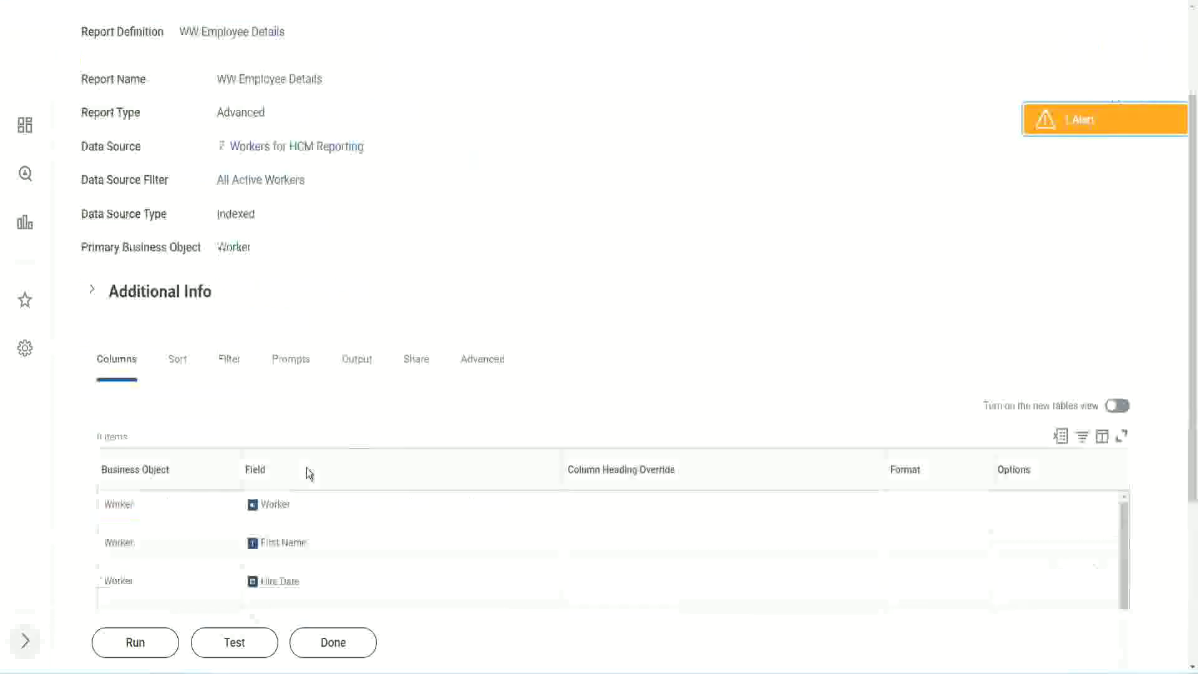
{"action": "left_click", "coordinate": [134, 642]}
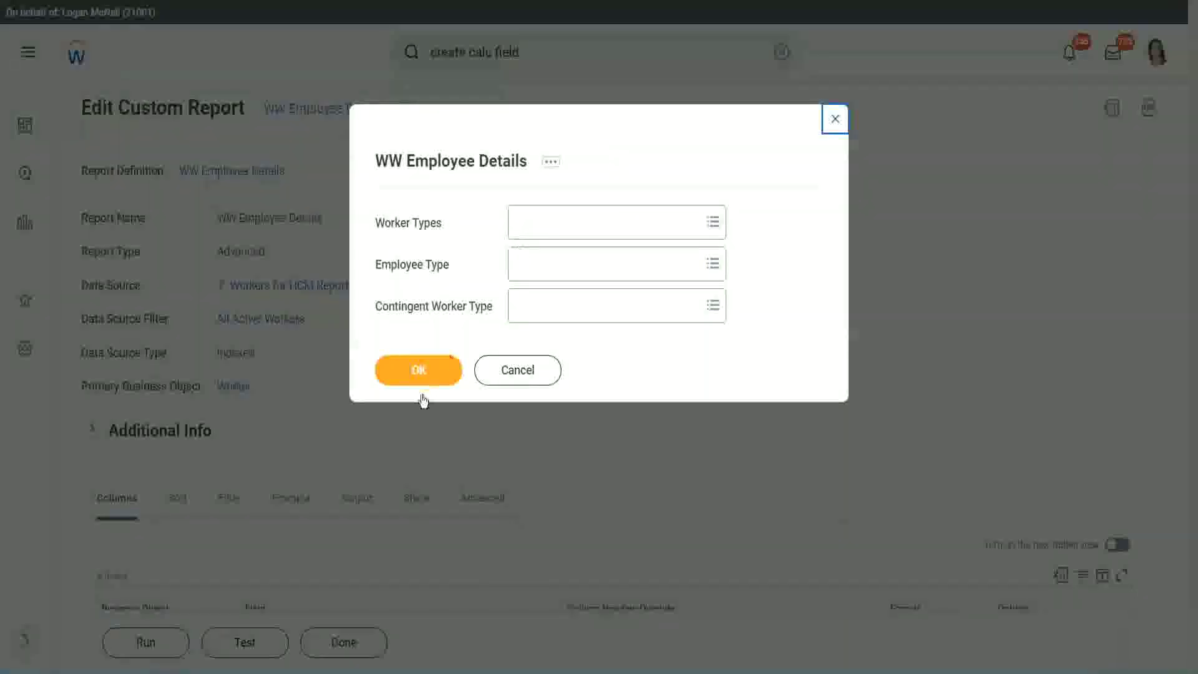
{"action": "left_click", "coordinate": [441, 360]}
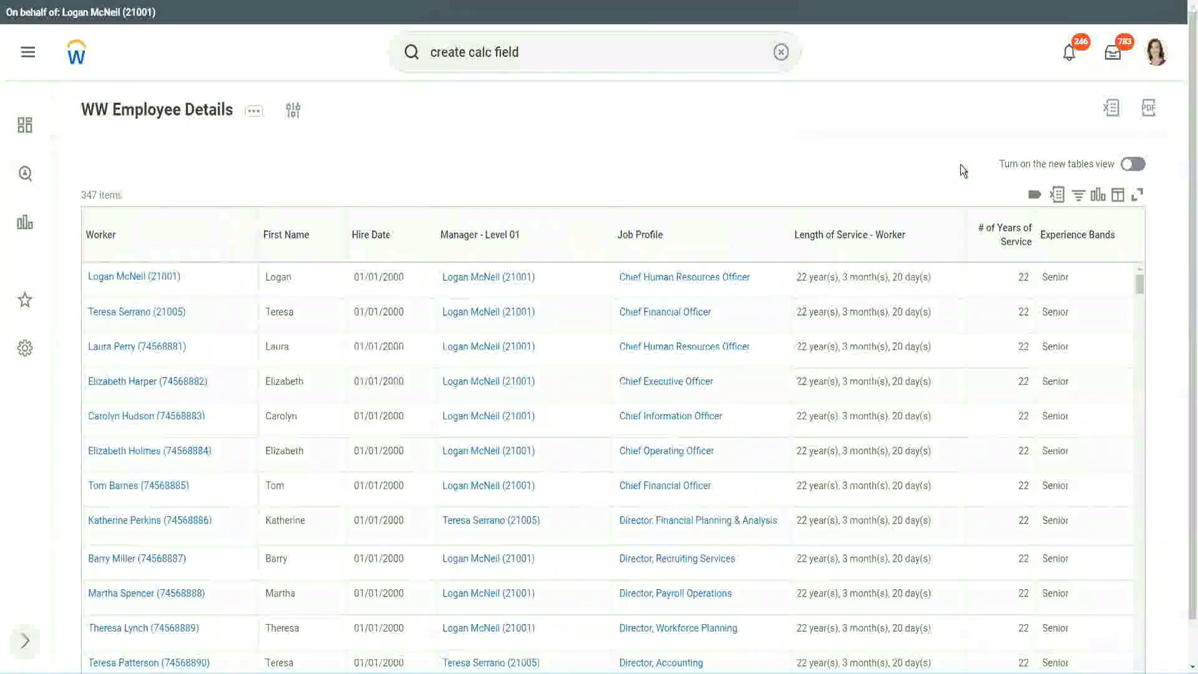
- Check the first worker's years of service against the 16 - 30 years Senior band in the Notepad++ notes
{"action": "scroll", "coordinate": [960, 165], "scroll_direction": "down", "scroll_amount": 2}
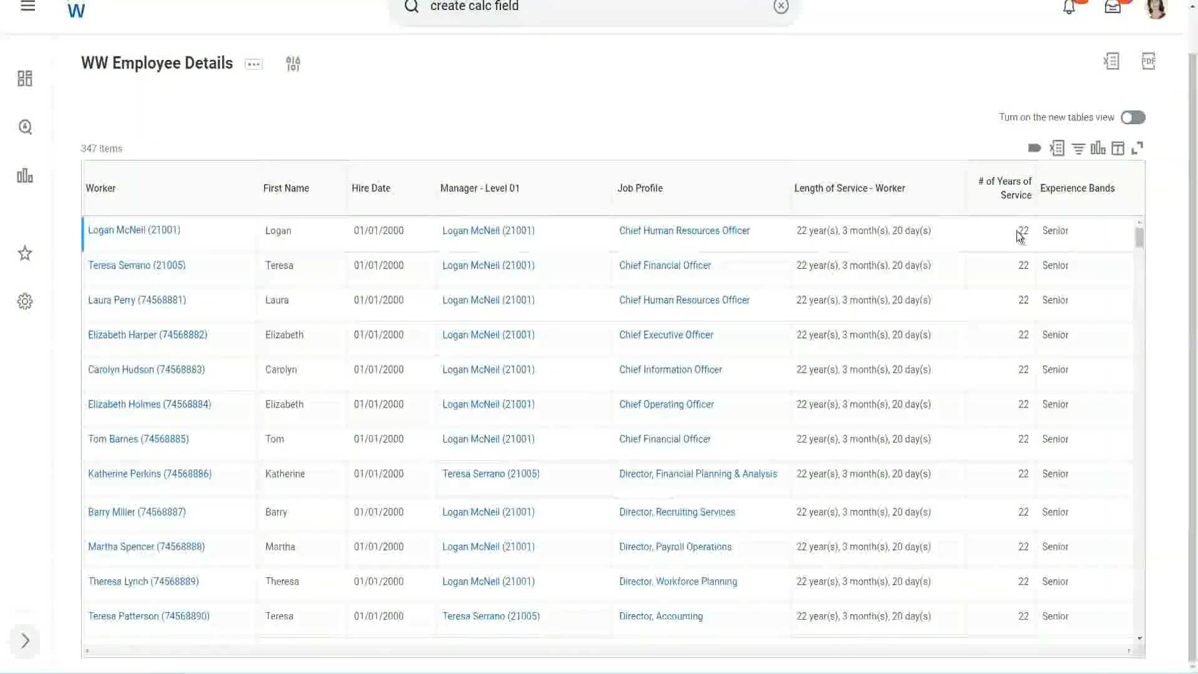
{"action": "left_click_drag", "start_coordinate": [1017, 232], "coordinate": [1031, 230]}
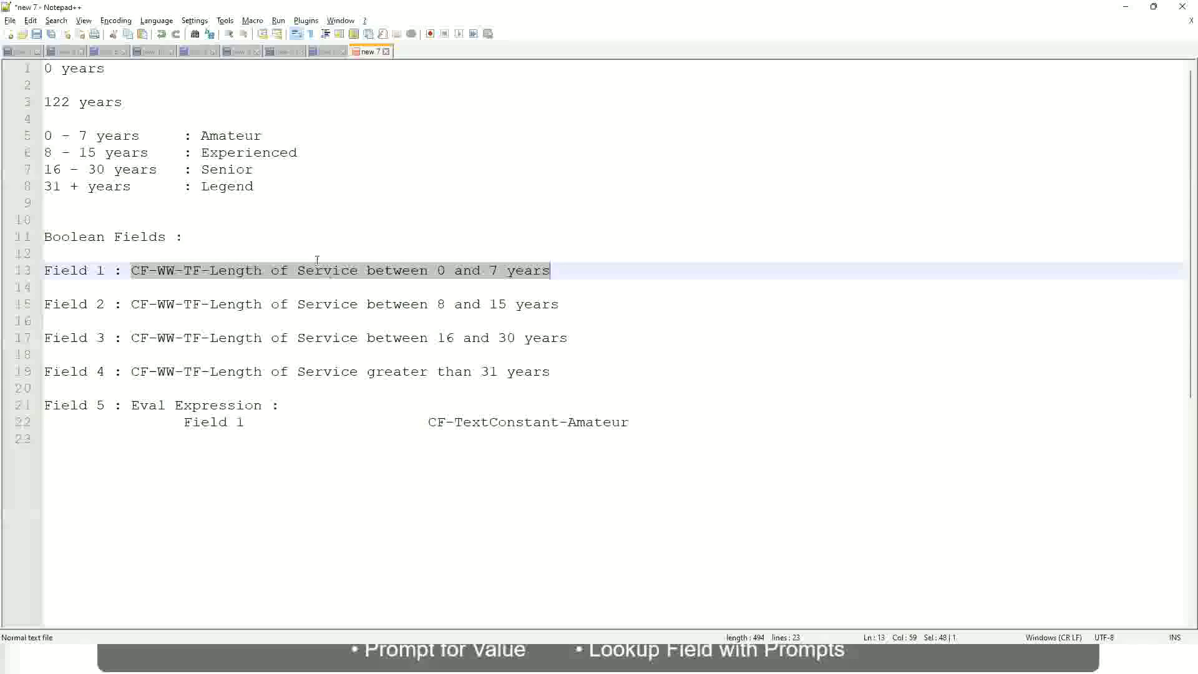
{"action": "left_click", "coordinate": [202, 169]}
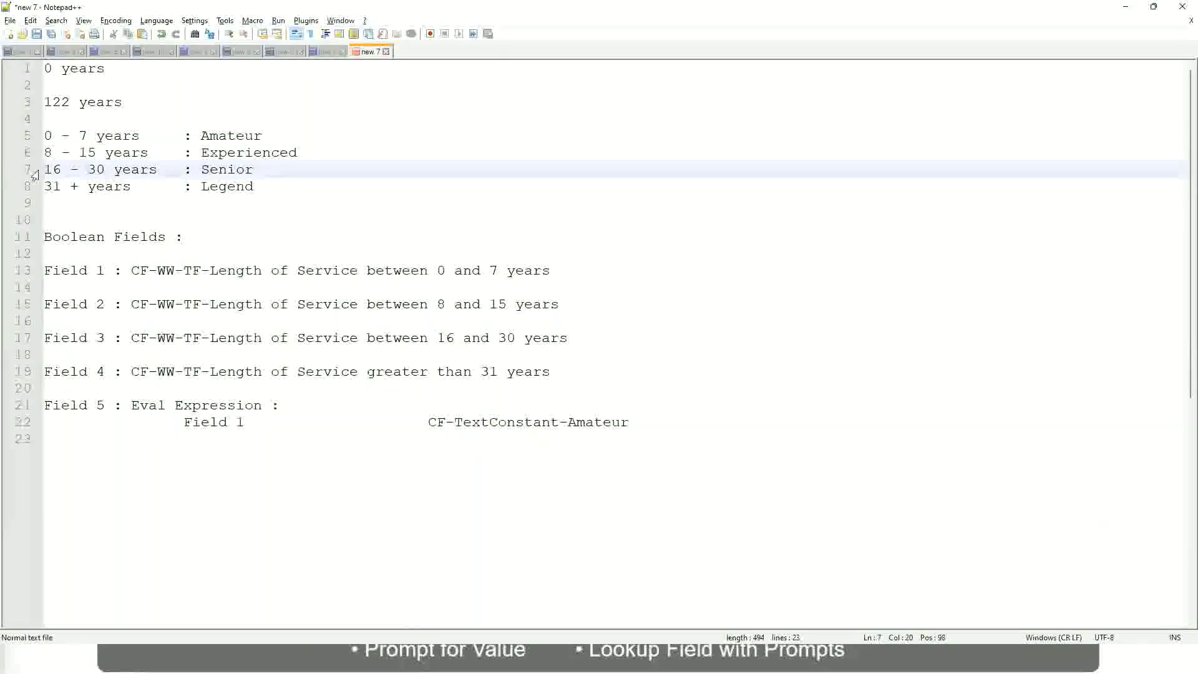
{"action": "left_click_drag", "start_coordinate": [43, 172], "coordinate": [163, 178]}
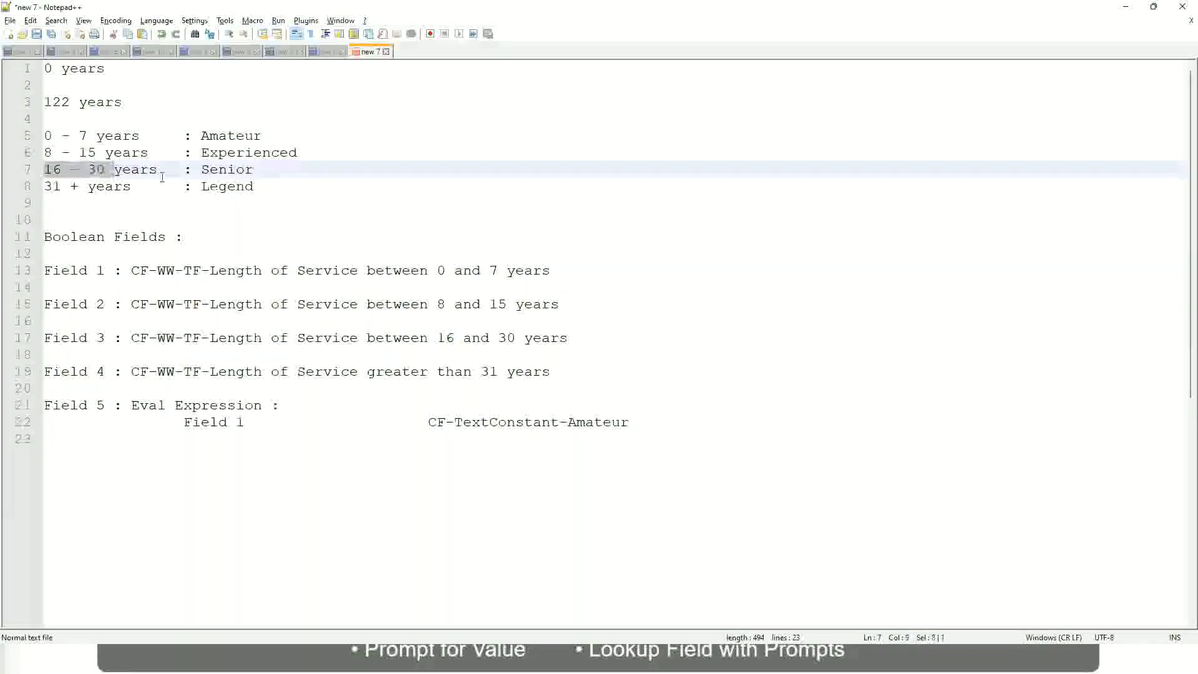
{"action": "double_click", "coordinate": [225, 169]}
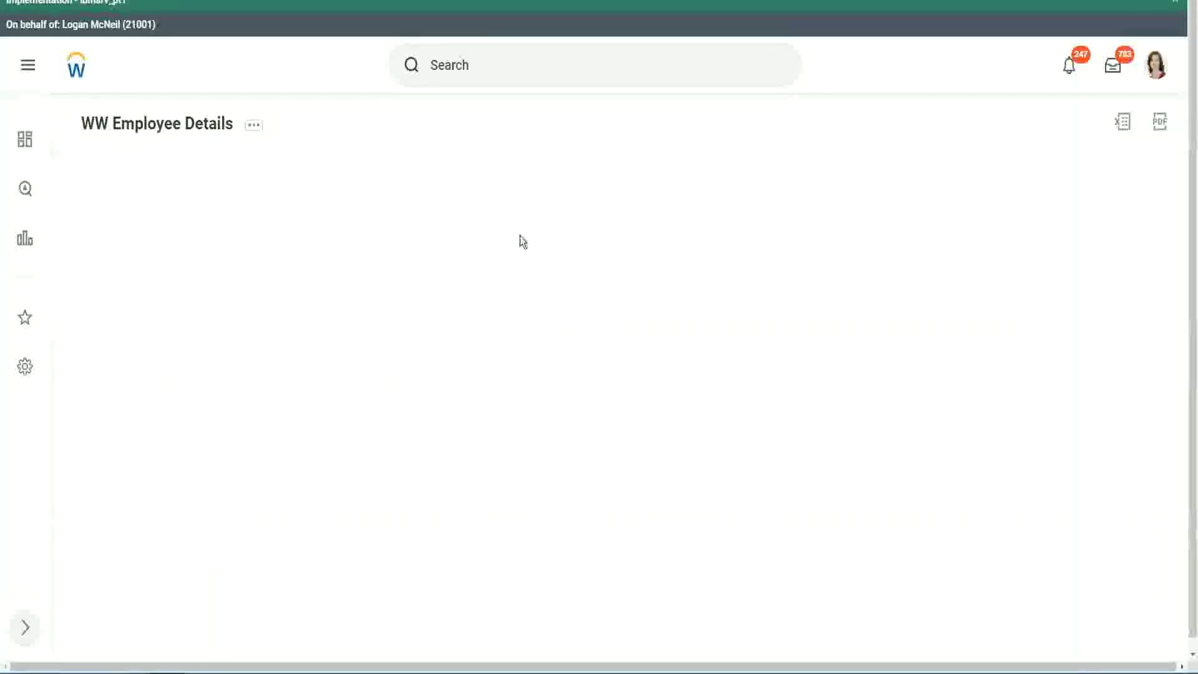
- Return to the WW Employee Details report output in Workday and compare years of service with experience bands across the rows
{"action": "scroll", "coordinate": [1031, 378], "scroll_direction": "down", "scroll_amount": 2}
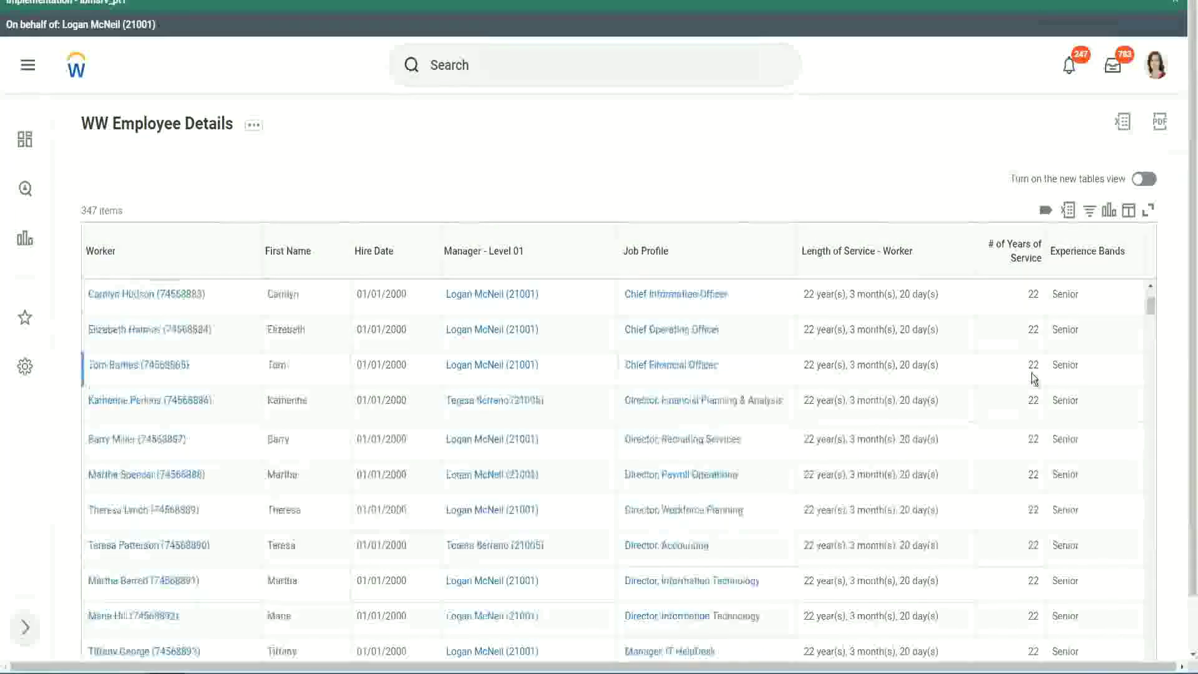
{"action": "scroll", "coordinate": [1036, 379], "scroll_direction": "down", "scroll_amount": 5}
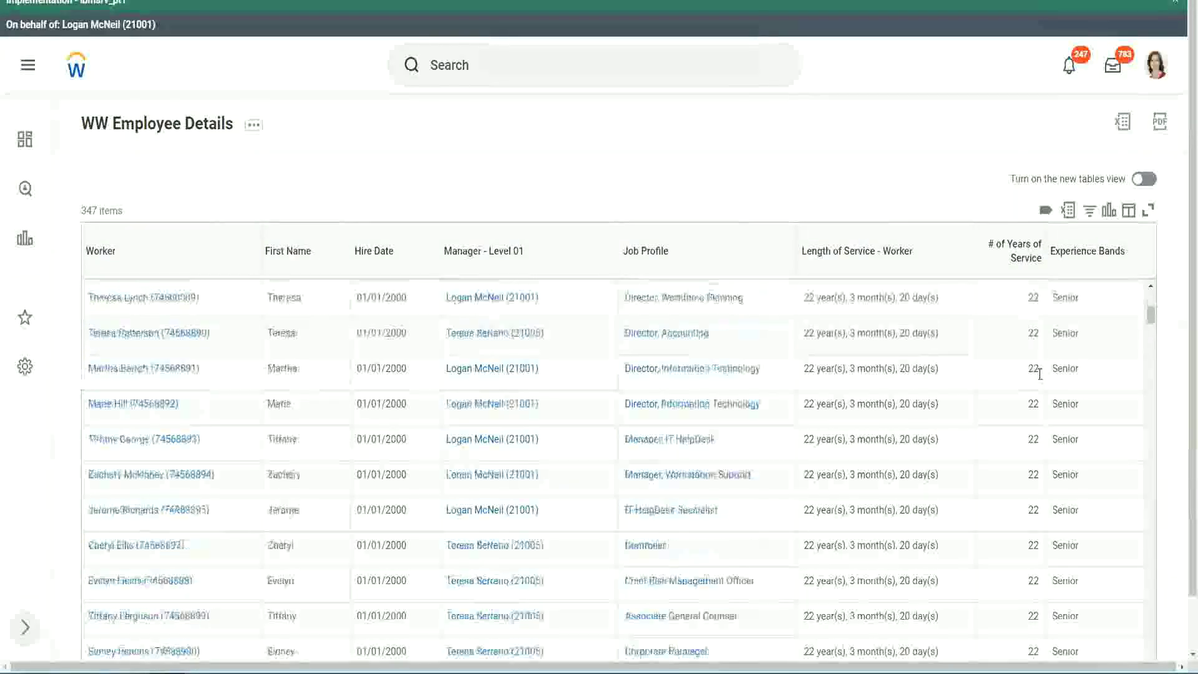
{"action": "scroll", "coordinate": [1045, 415], "scroll_direction": "down", "scroll_amount": 5}
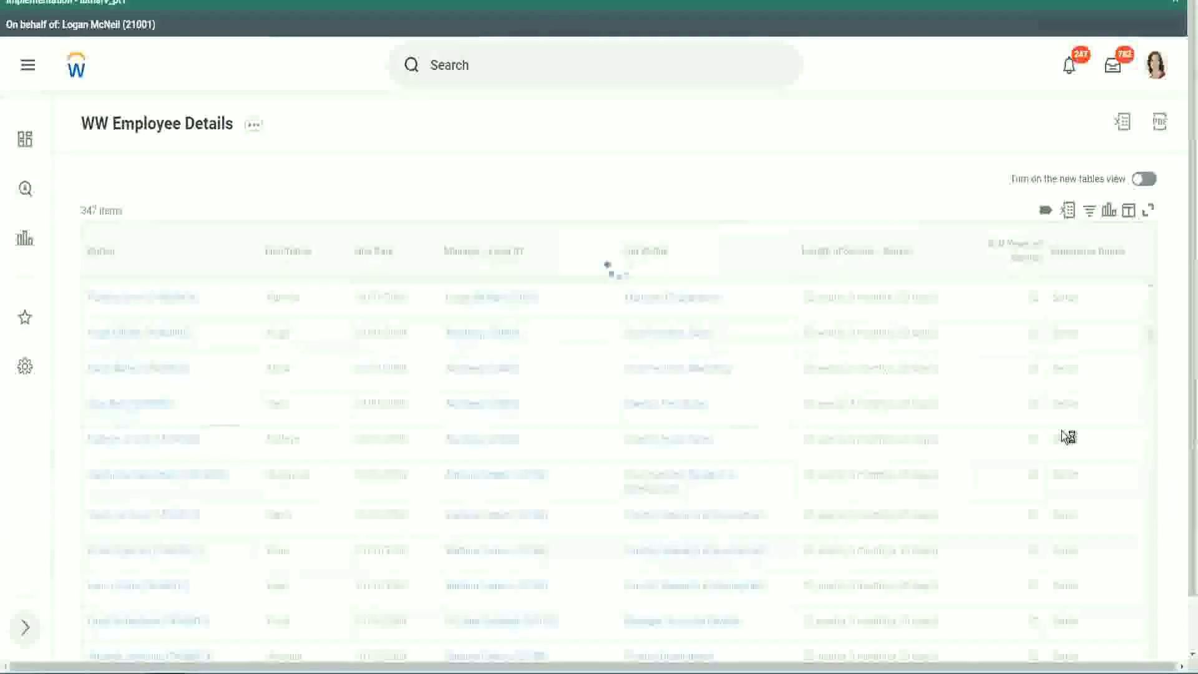
{"action": "scroll", "coordinate": [1061, 430], "scroll_direction": "down", "scroll_amount": 1}
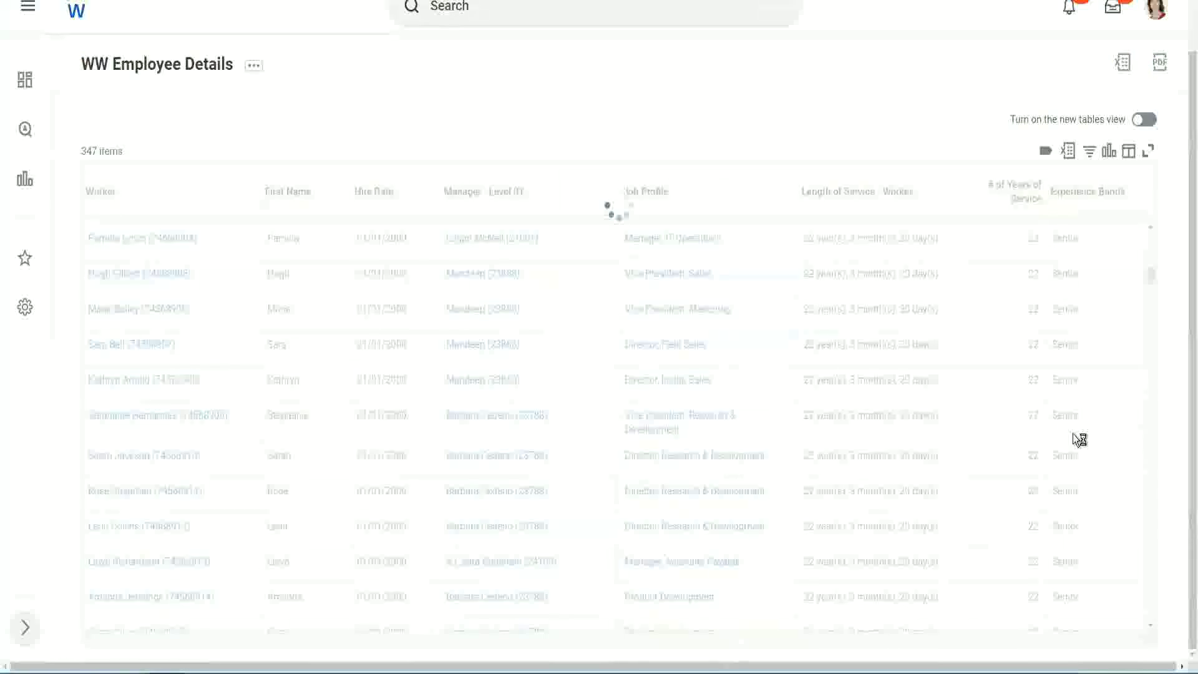
{"action": "scroll", "coordinate": [1110, 353], "scroll_direction": "down", "scroll_amount": 5}
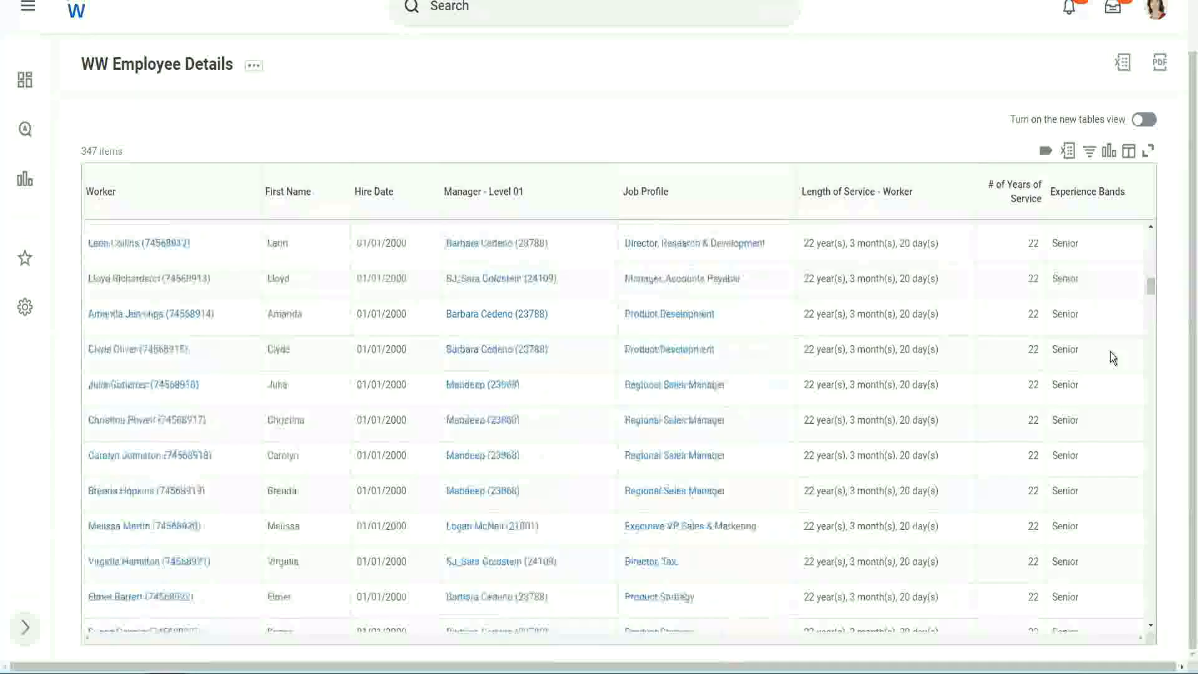
{"action": "scroll", "coordinate": [1110, 351], "scroll_direction": "down", "scroll_amount": 3}
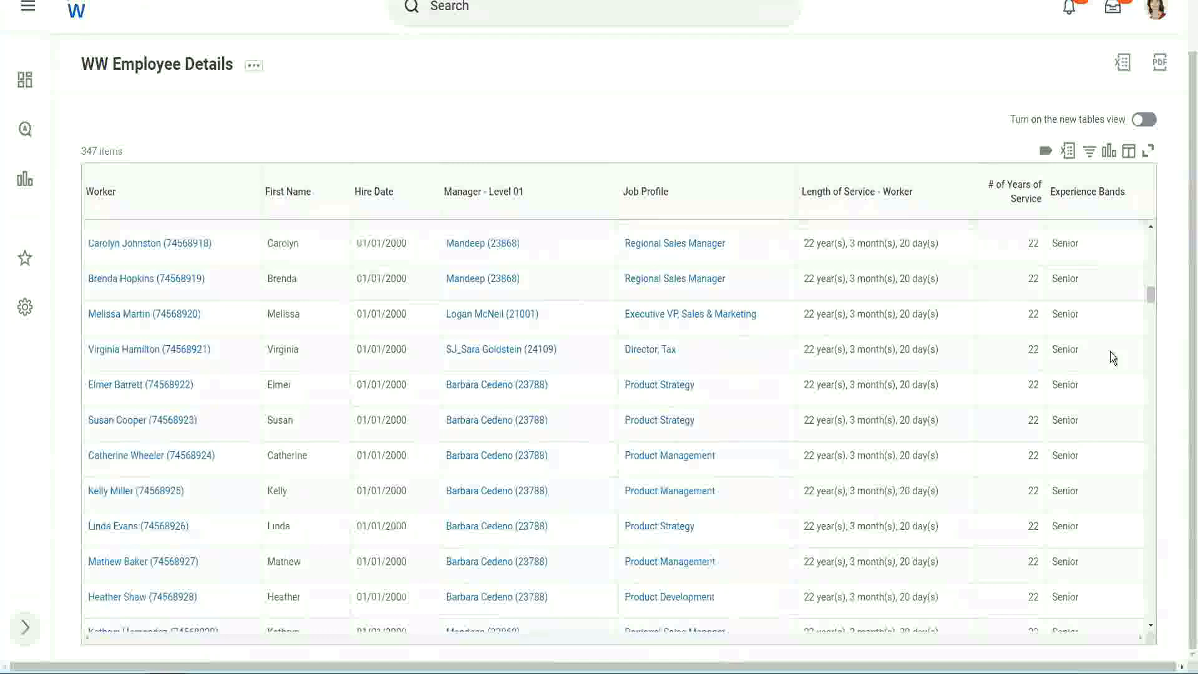
{"action": "scroll", "coordinate": [1110, 350], "scroll_direction": "down", "scroll_amount": 8}
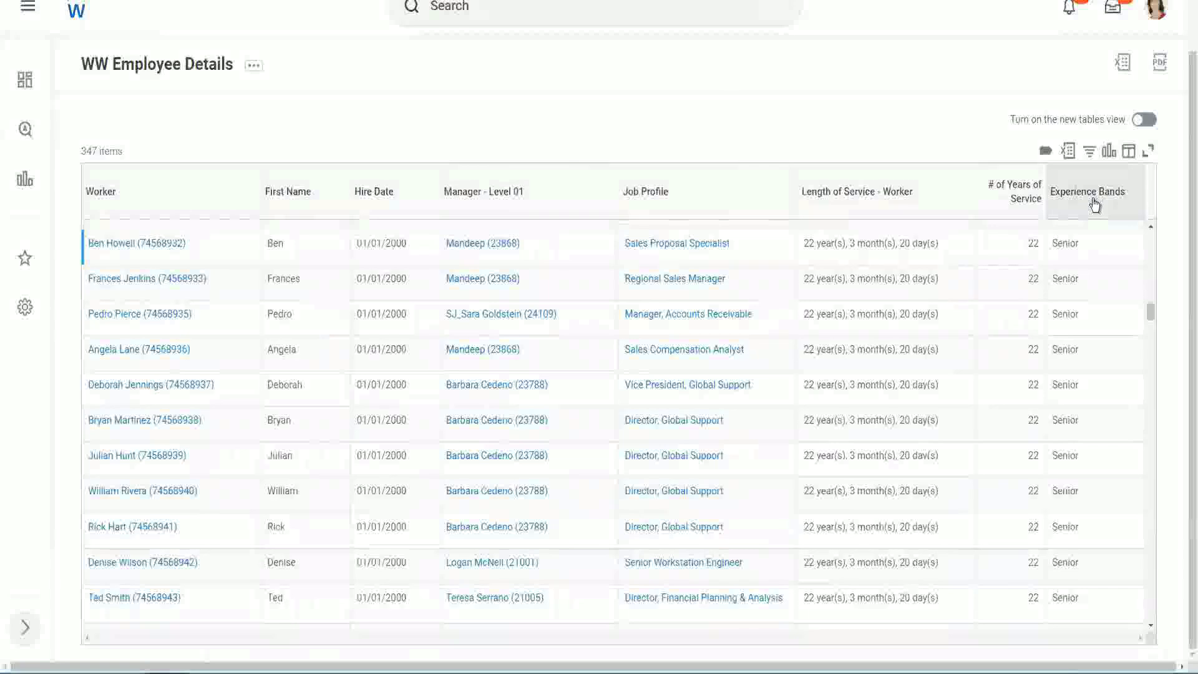
- Filter the Experience Bands column for values containing Amateur
{"action": "left_click", "coordinate": [1092, 201]}
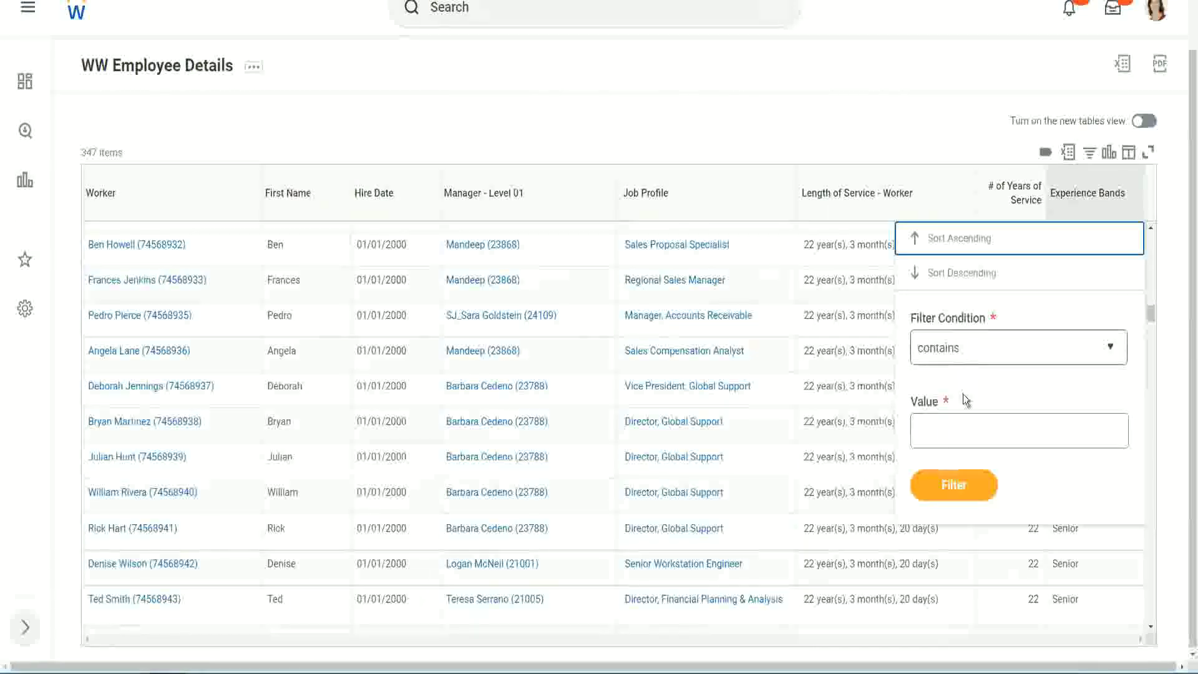
{"action": "left_click", "coordinate": [950, 420]}
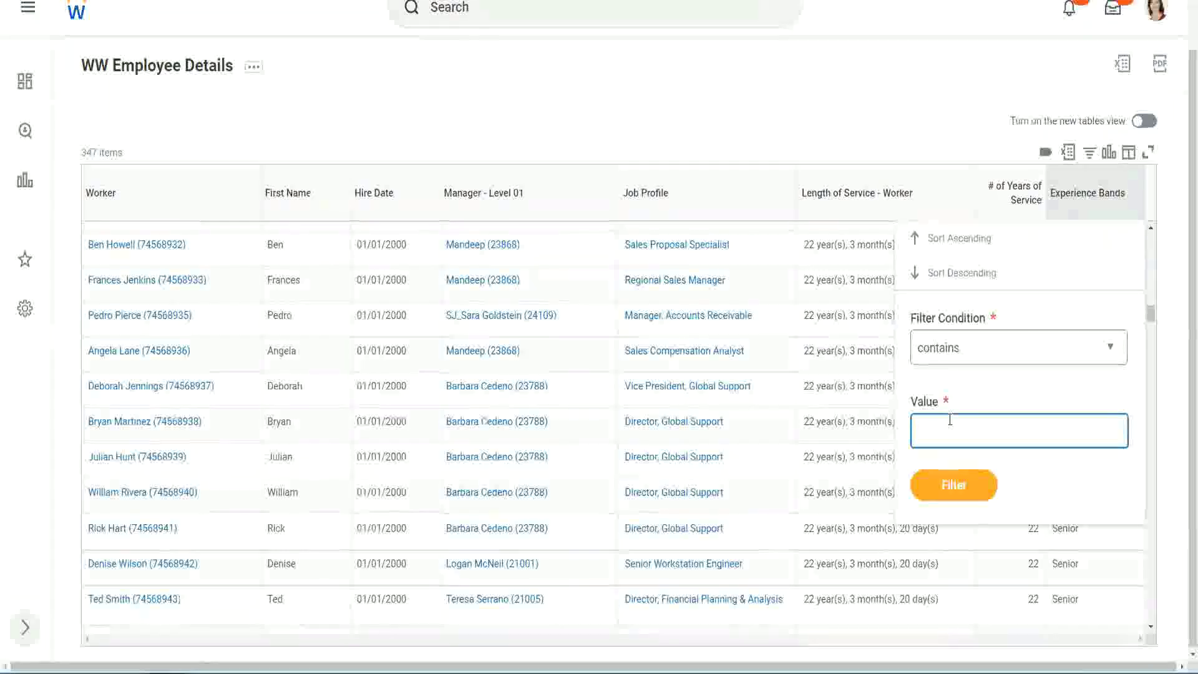
{"action": "type", "text": "Amate"}
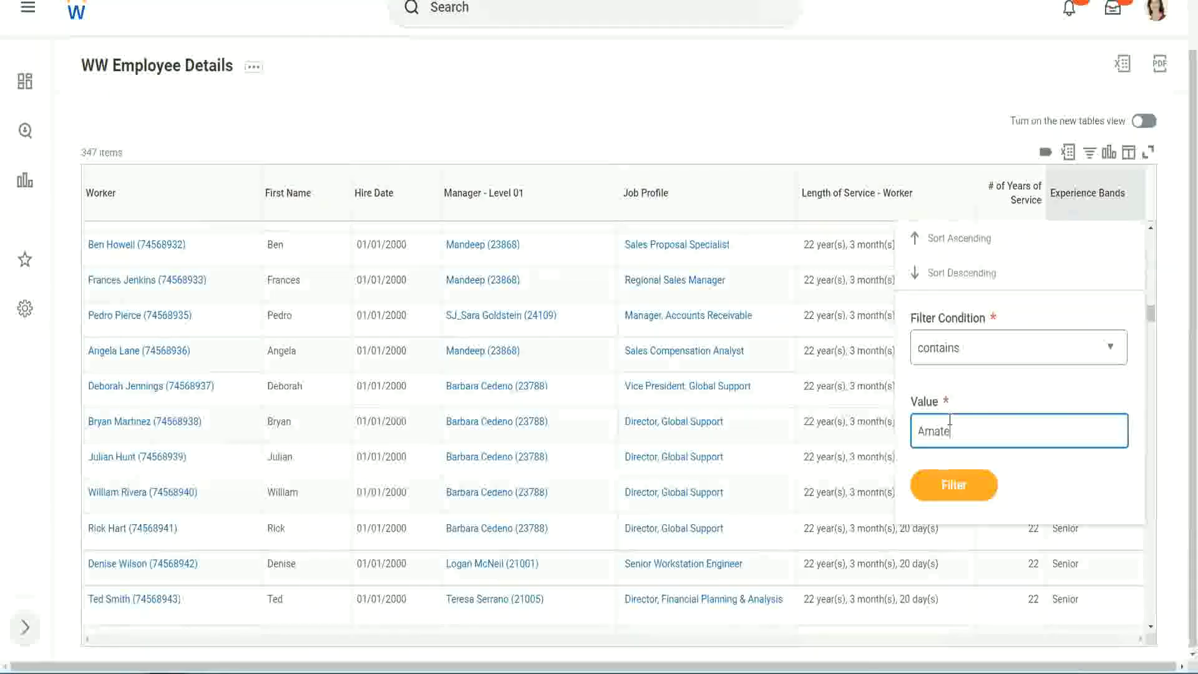
{"action": "type", "text": "ur"}
{"action": "left_click", "coordinate": [944, 492]}
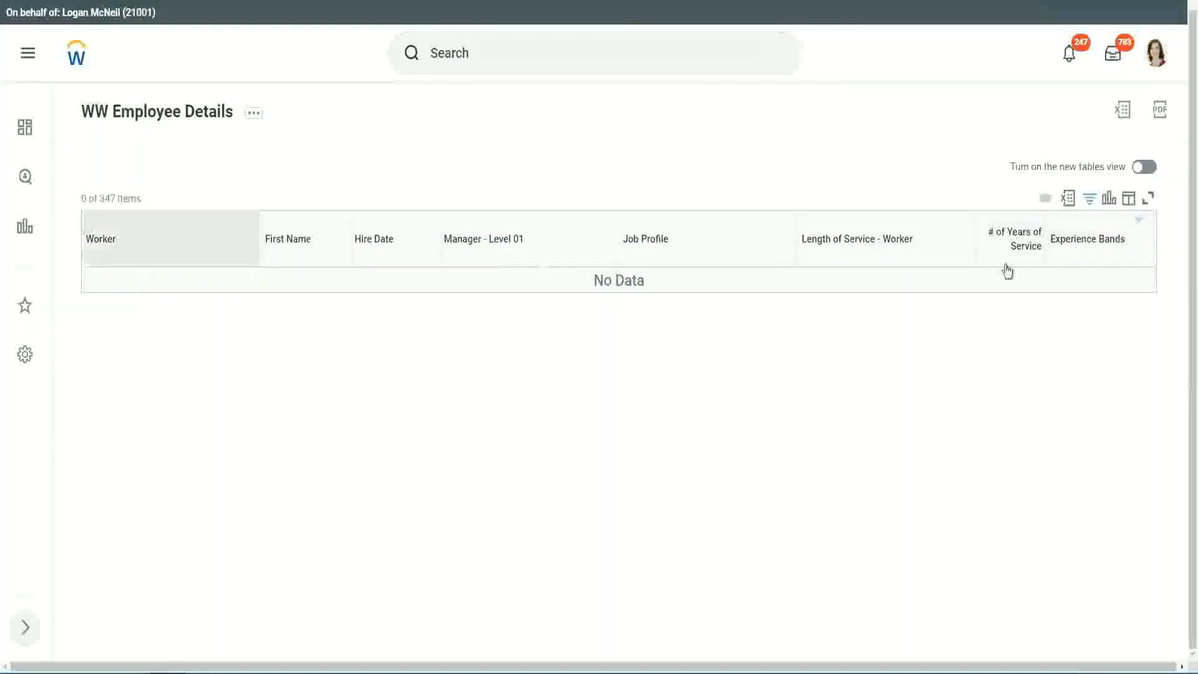
- Change the Experience Bands filter to Legend and check the hire dates and years of service of the listed workers
{"action": "left_click", "coordinate": [1082, 241]}
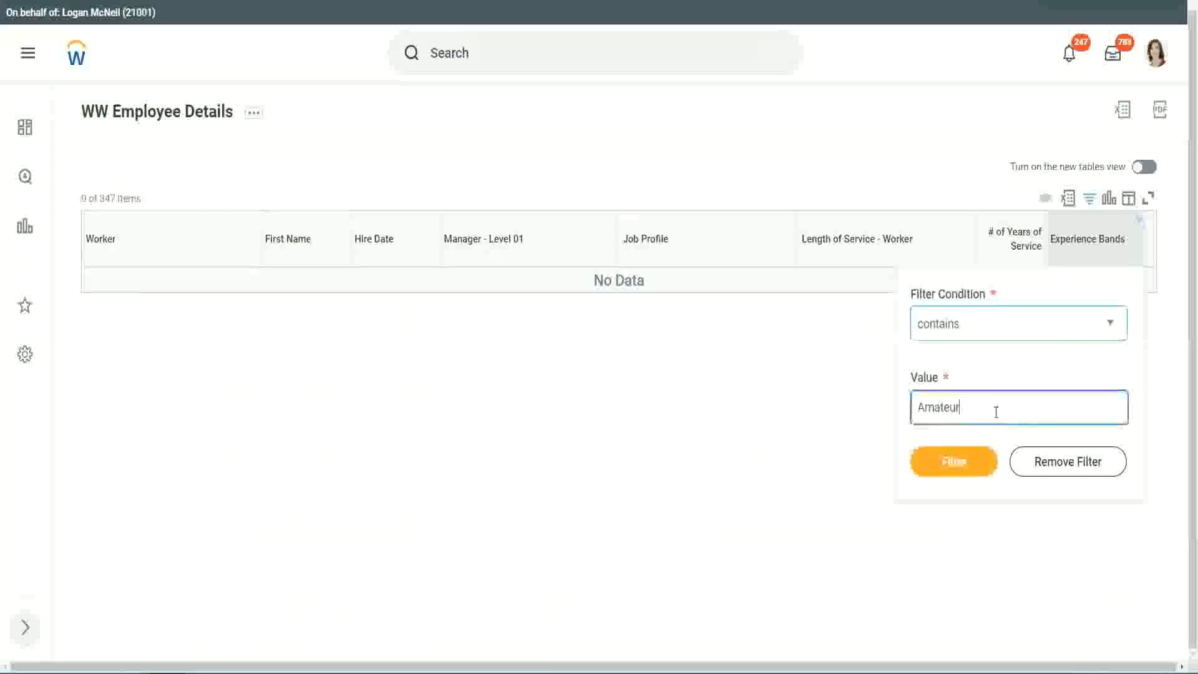
{"action": "left_click_drag", "start_coordinate": [964, 409], "coordinate": [858, 412]}
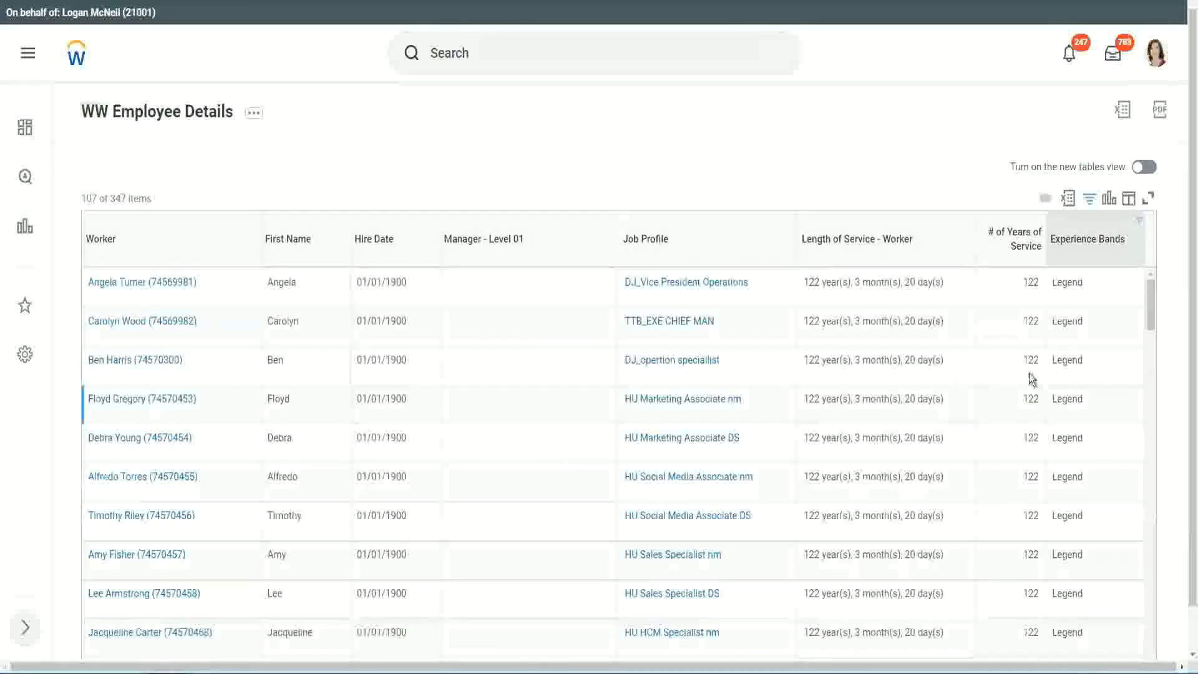
{"action": "scroll", "coordinate": [1029, 373], "scroll_direction": "down", "scroll_amount": 15}
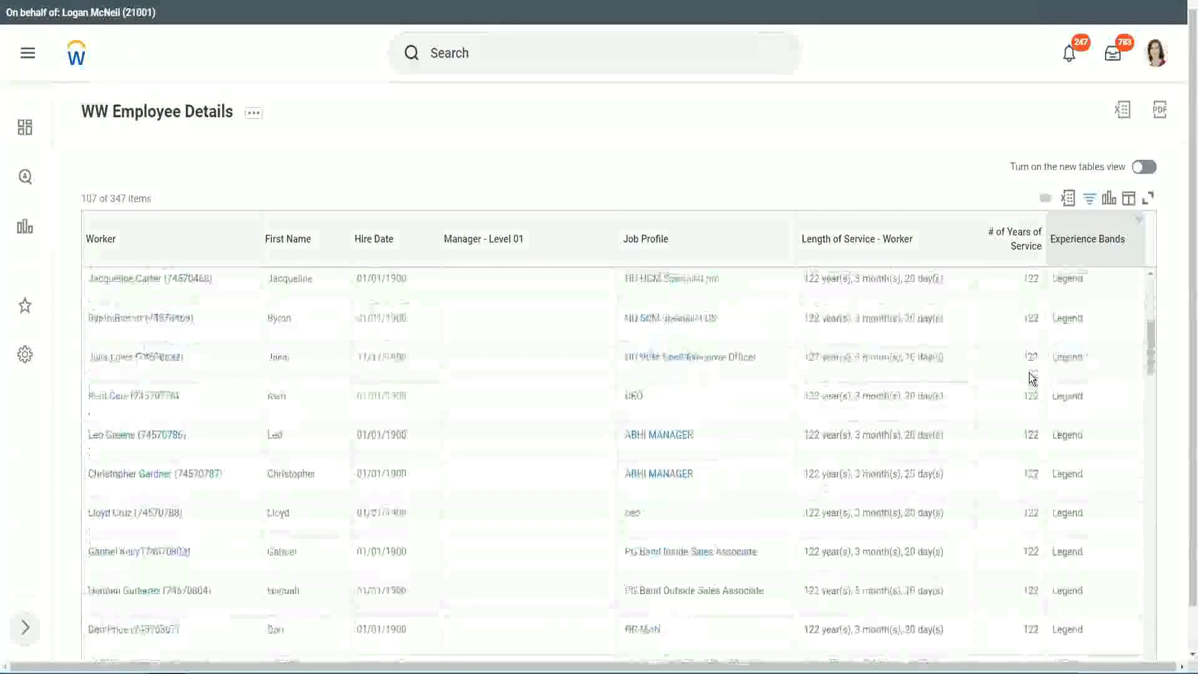
{"action": "scroll", "coordinate": [1029, 372], "scroll_direction": "down", "scroll_amount": 3}
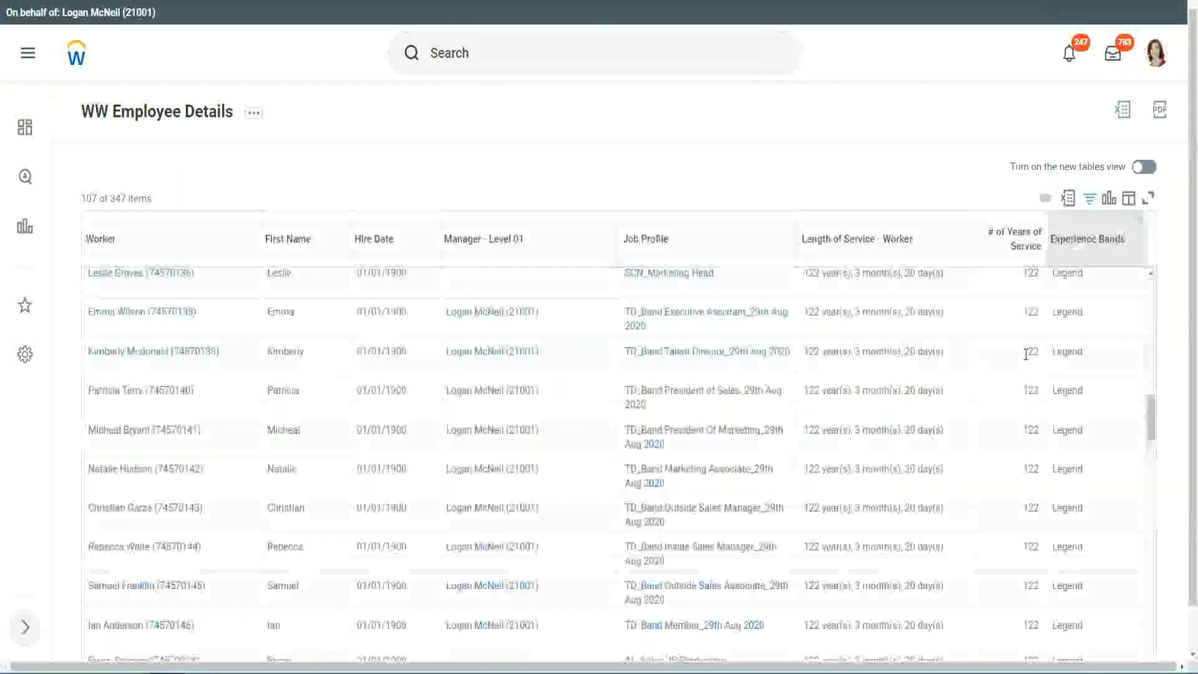
{"action": "scroll", "coordinate": [1026, 354], "scroll_direction": "down", "scroll_amount": 10}
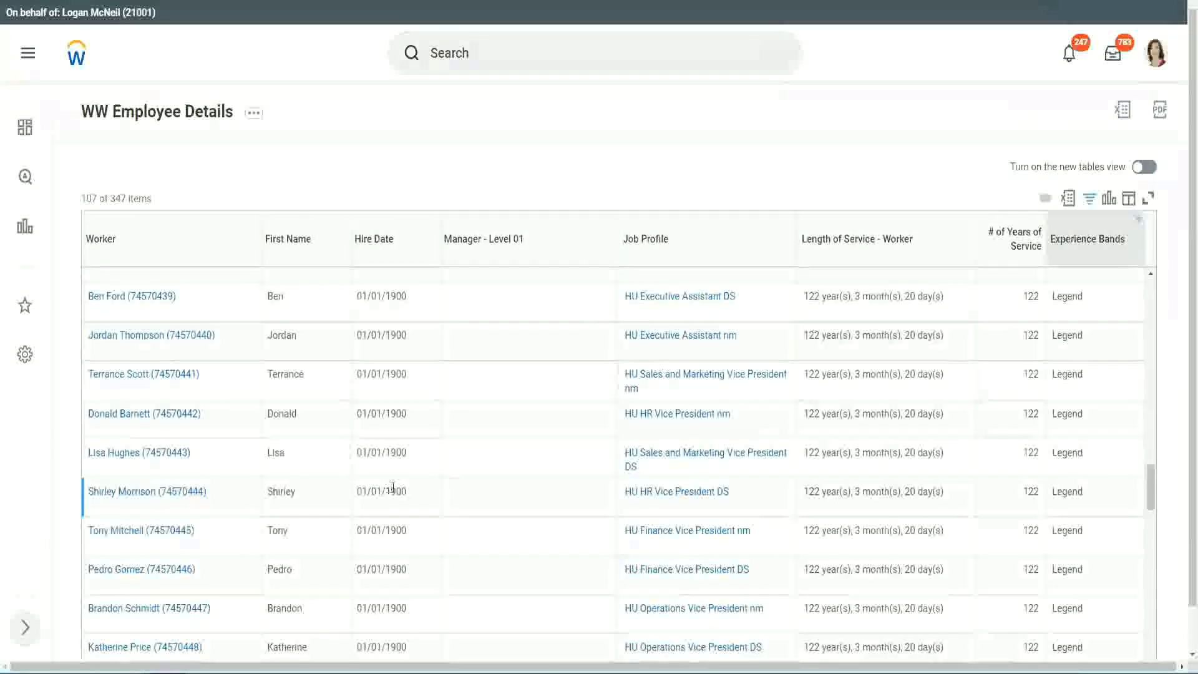
{"action": "double_click", "coordinate": [393, 492]}
{"action": "scroll", "coordinate": [1019, 469], "scroll_direction": "down", "scroll_amount": 5}
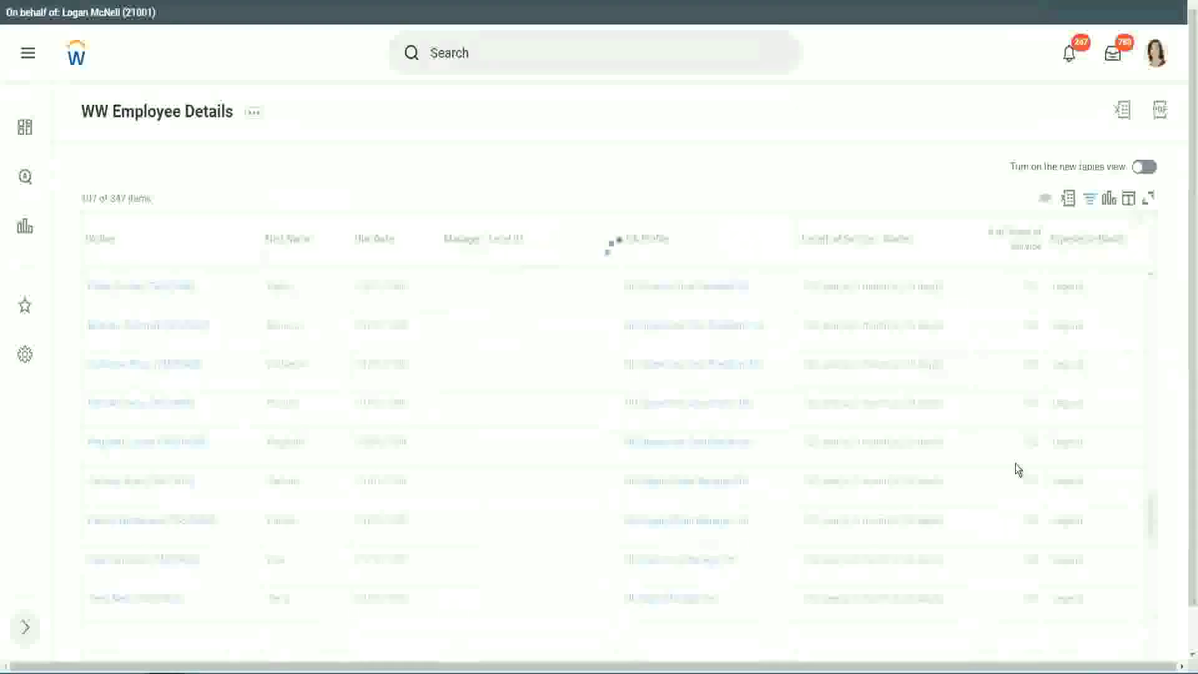
{"action": "scroll", "coordinate": [1018, 469], "scroll_direction": "down", "scroll_amount": 5}
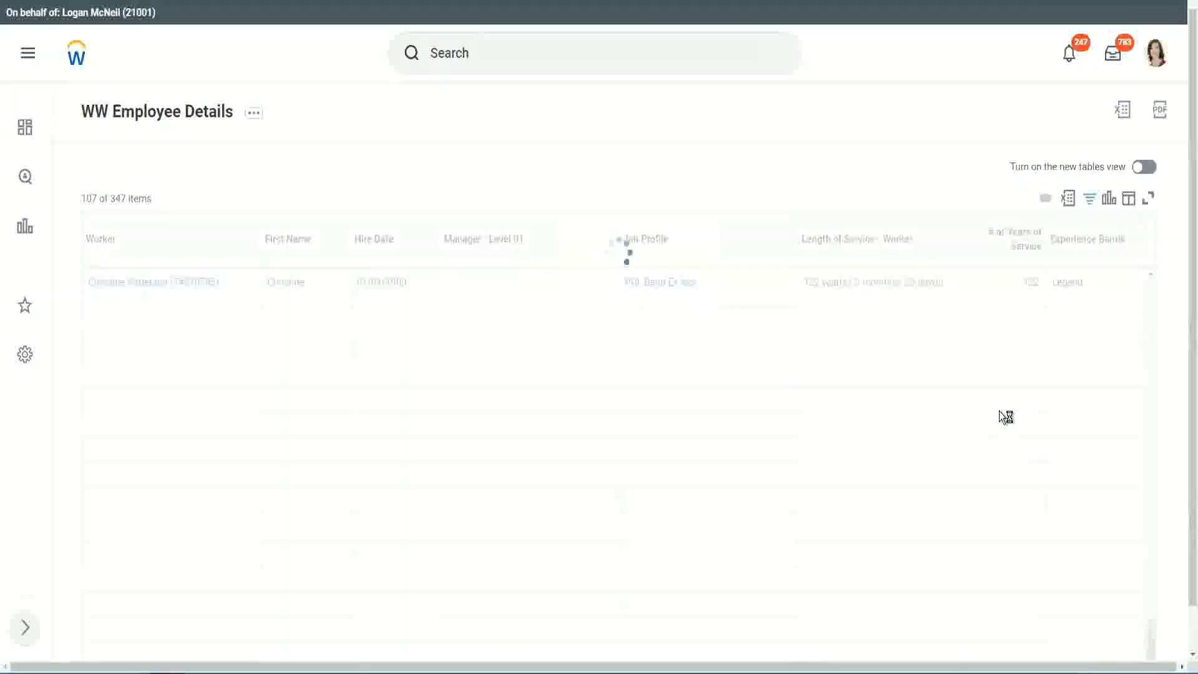
{"action": "scroll", "coordinate": [998, 414], "scroll_direction": "down", "scroll_amount": 5}
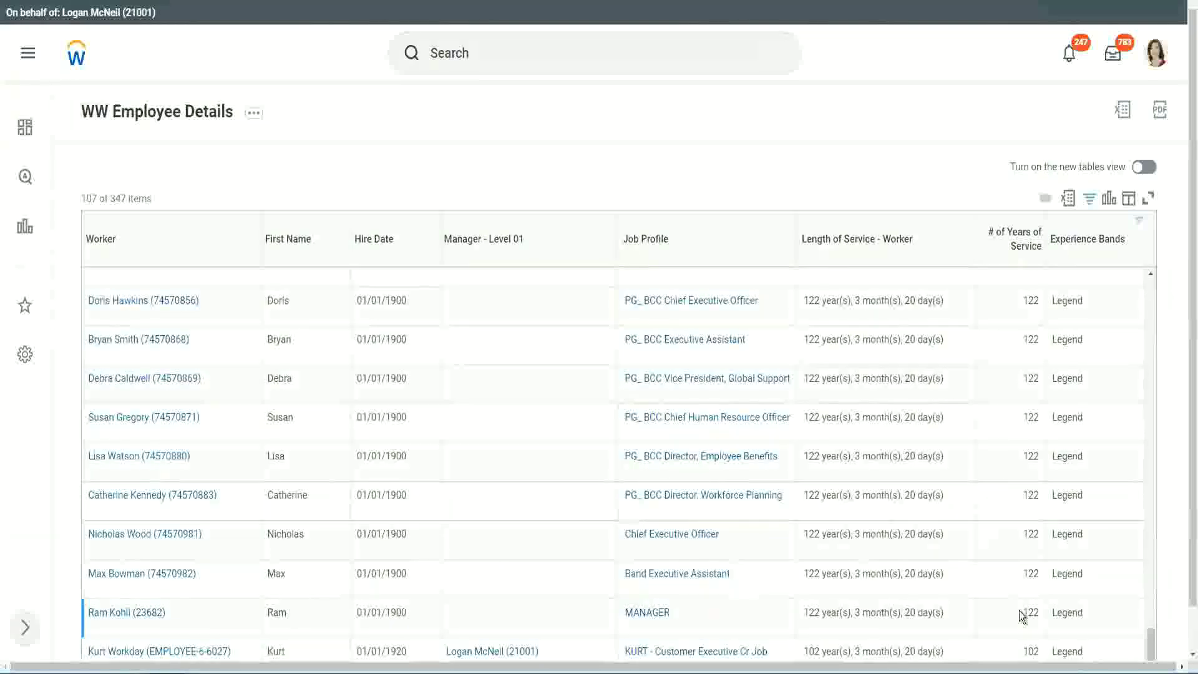
{"action": "double_click", "coordinate": [1030, 651]}
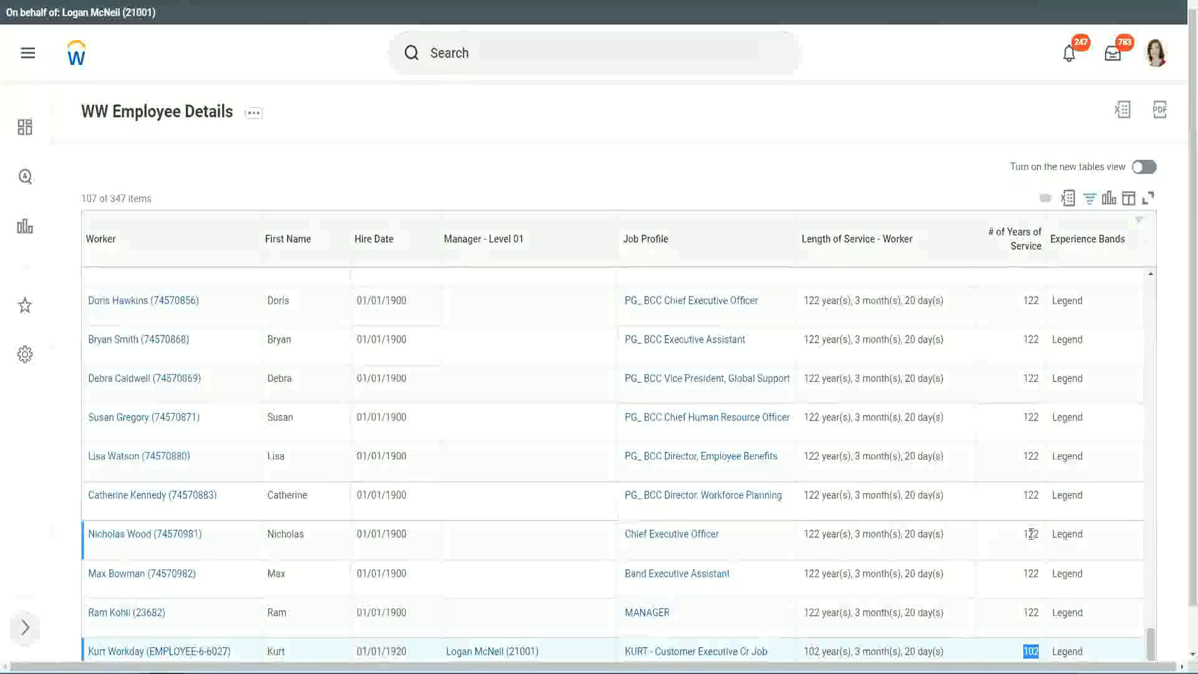
- Check the years of service of further workers listed in the Legend band
{"action": "left_click_drag", "start_coordinate": [1030, 534], "coordinate": [1040, 535]}
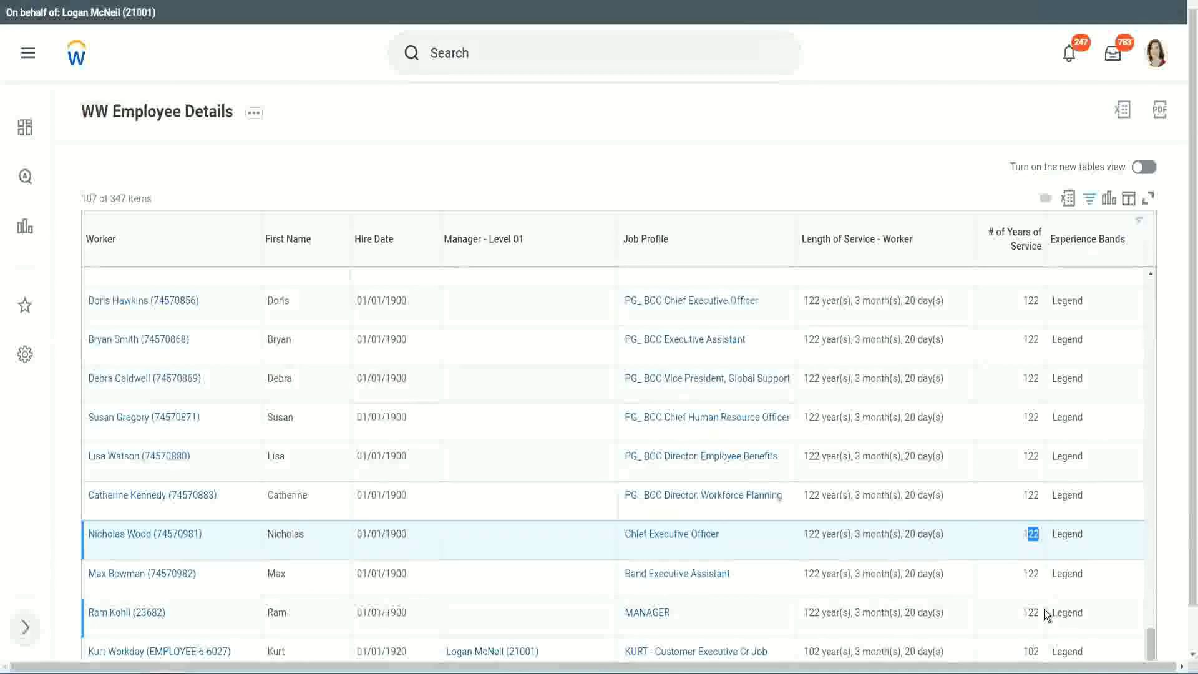
{"action": "left_click", "coordinate": [1007, 498]}
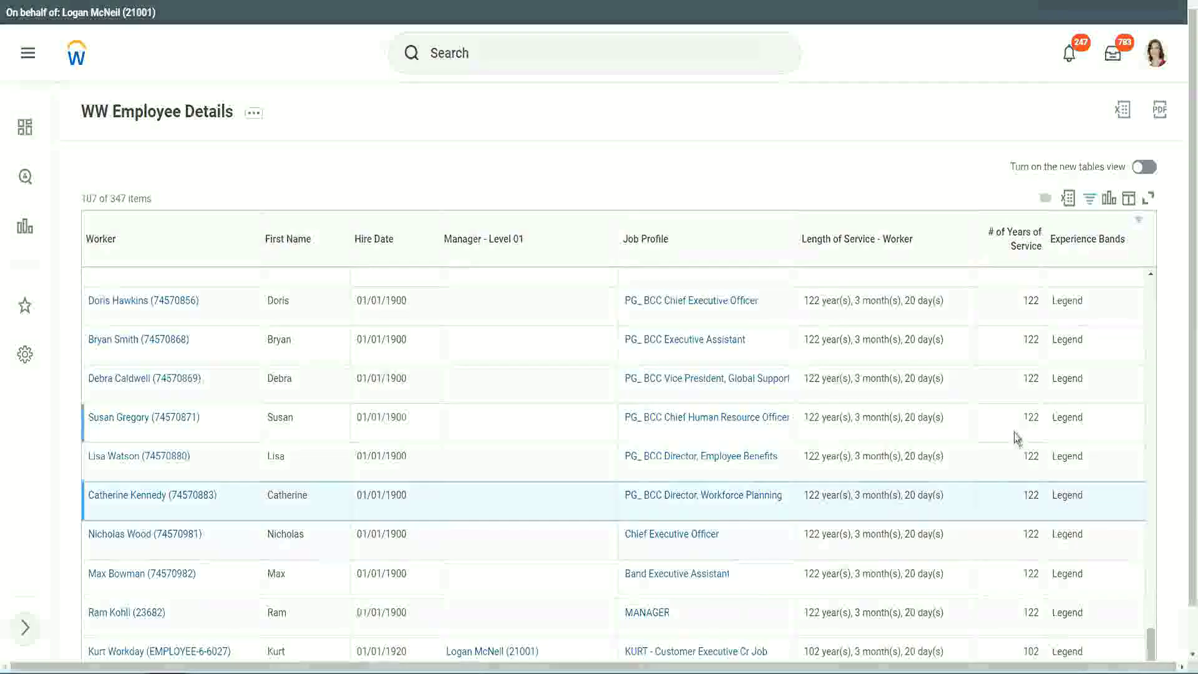
- Change the Experience Bands column filter to values containing Experienced
{"action": "left_click", "coordinate": [1093, 243]}
{"action": "left_click", "coordinate": [980, 478]}
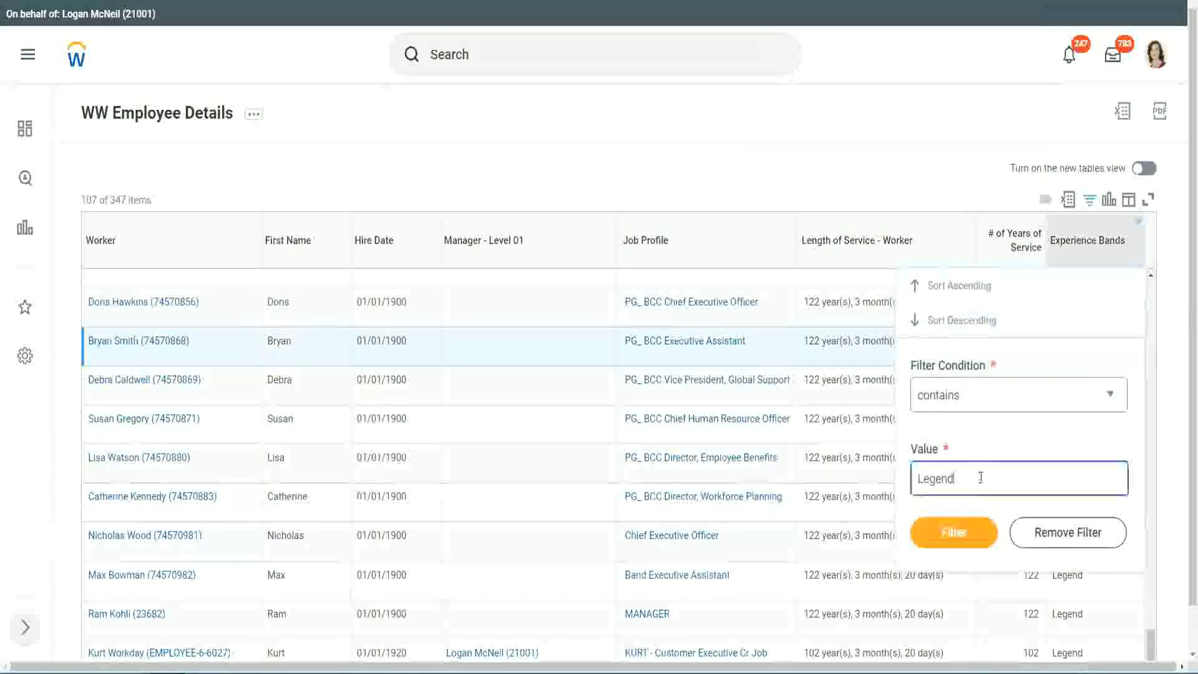
{"action": "double_click", "coordinate": [981, 478]}
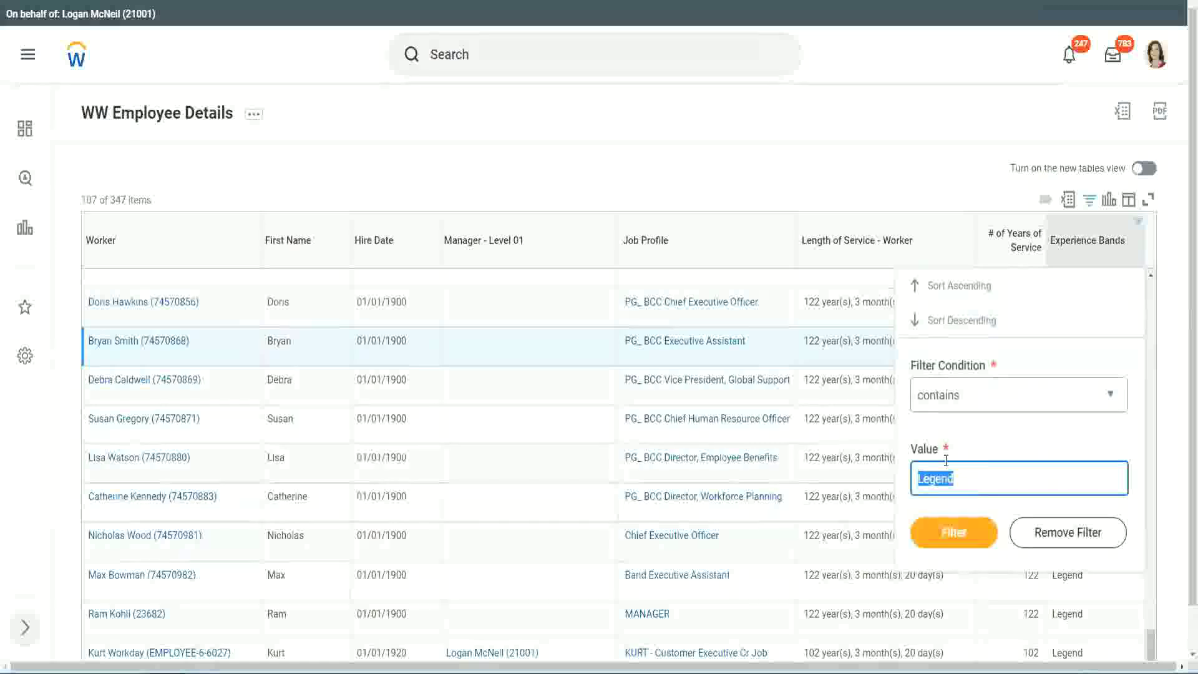
{"action": "type", "text": "Ex"}
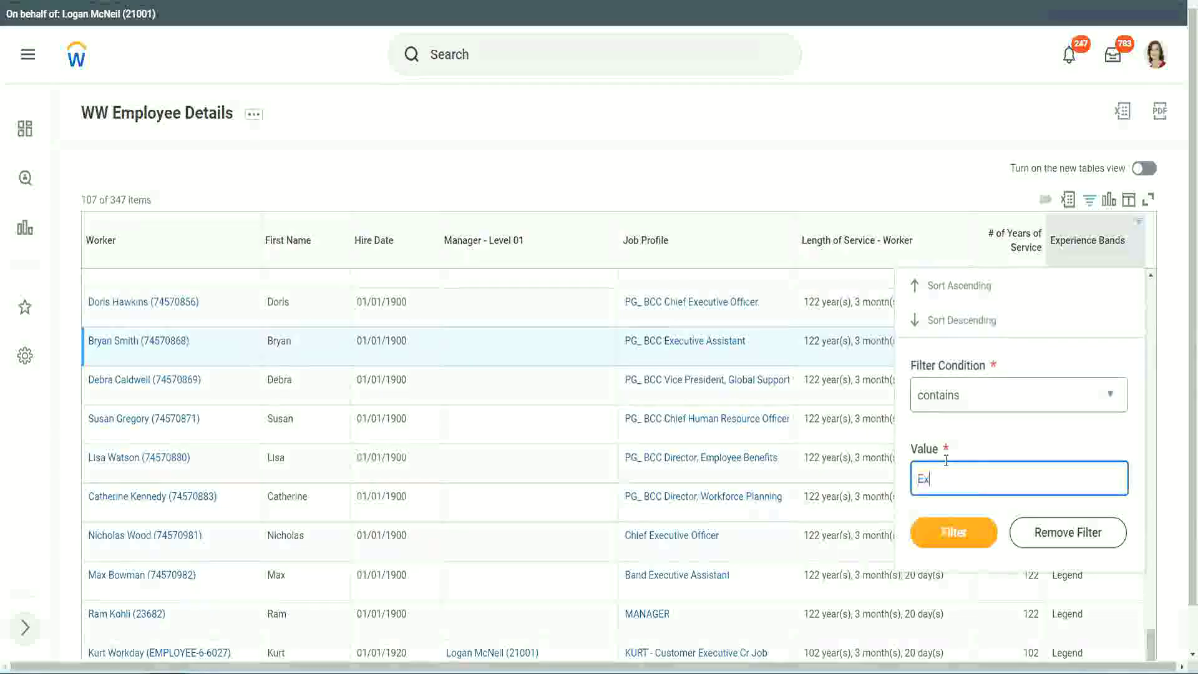
{"action": "type", "text": "per"}
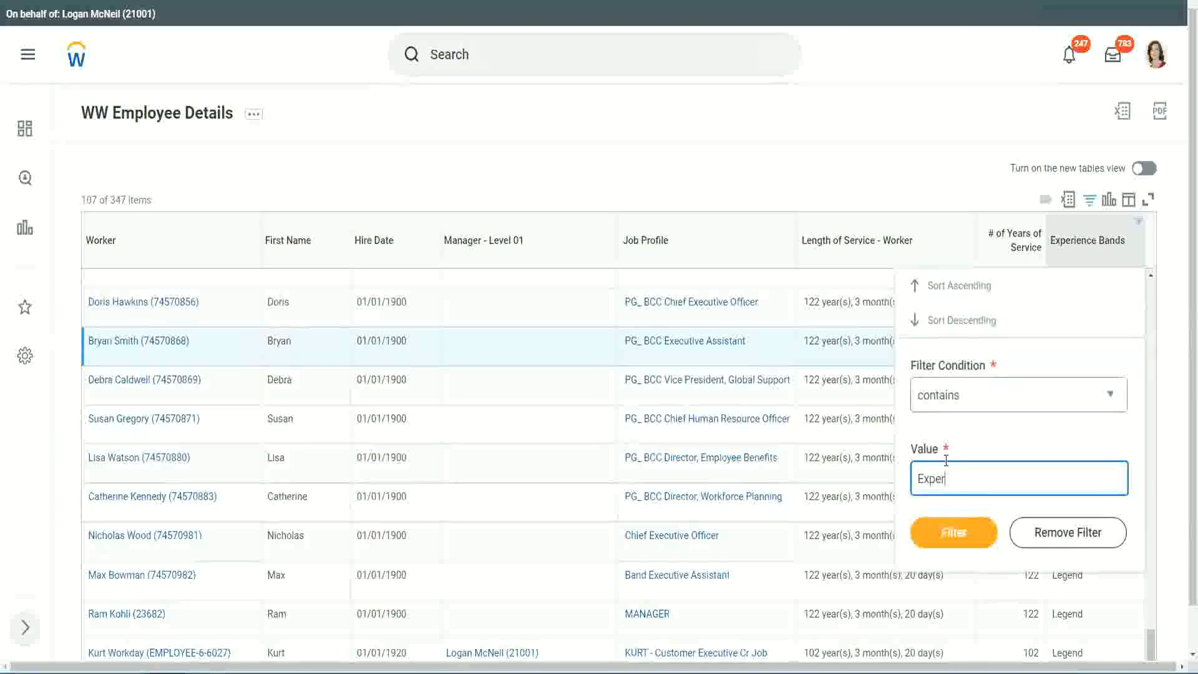
{"action": "type", "text": "ienced"}
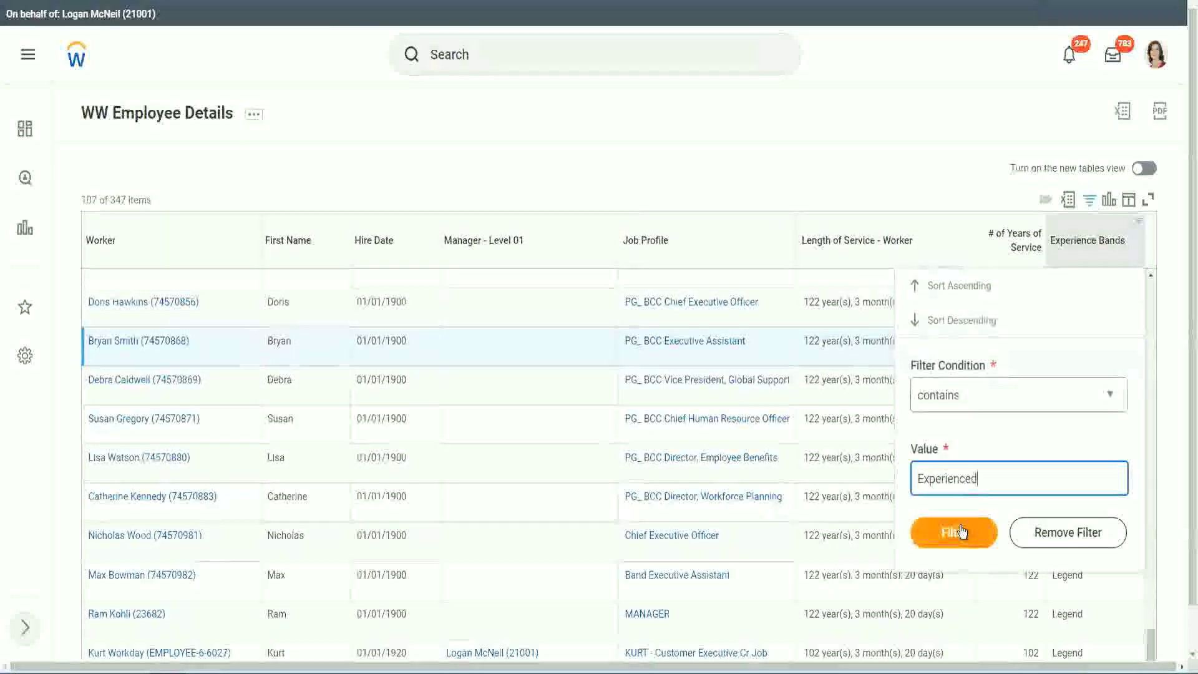
{"action": "left_click", "coordinate": [960, 531]}
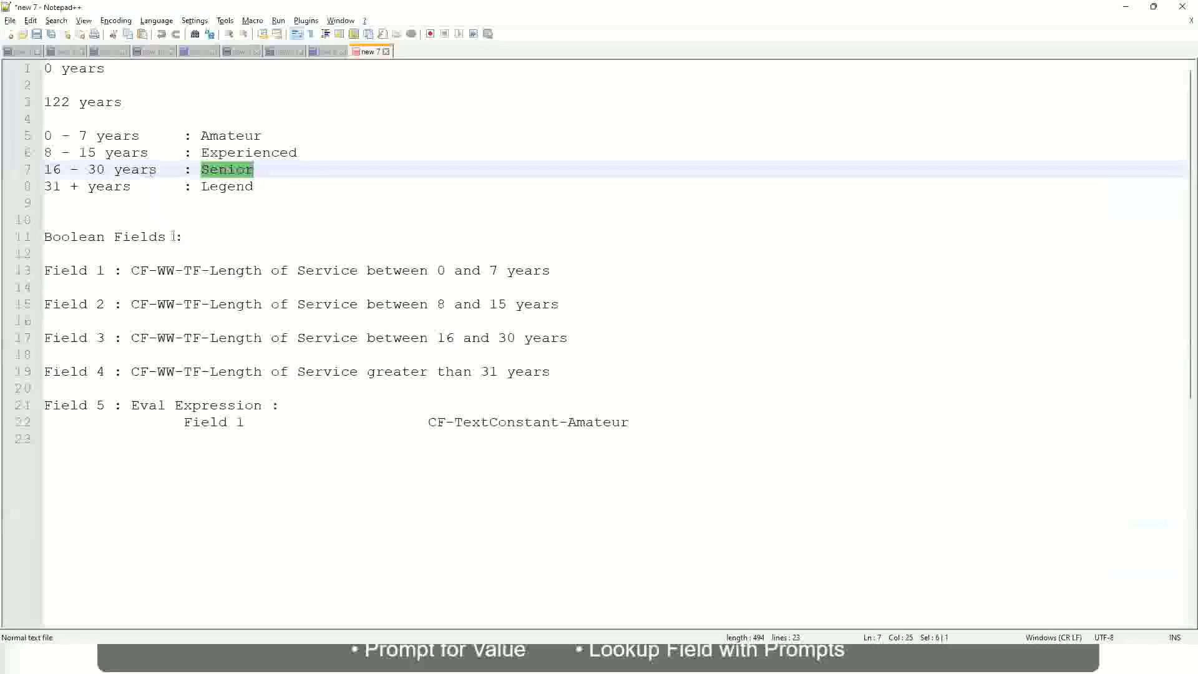
- Check the 8 - 15 years range of the Experienced band in the Notepad++ notes
{"action": "left_click_drag", "start_coordinate": [53, 153], "coordinate": [89, 154]}
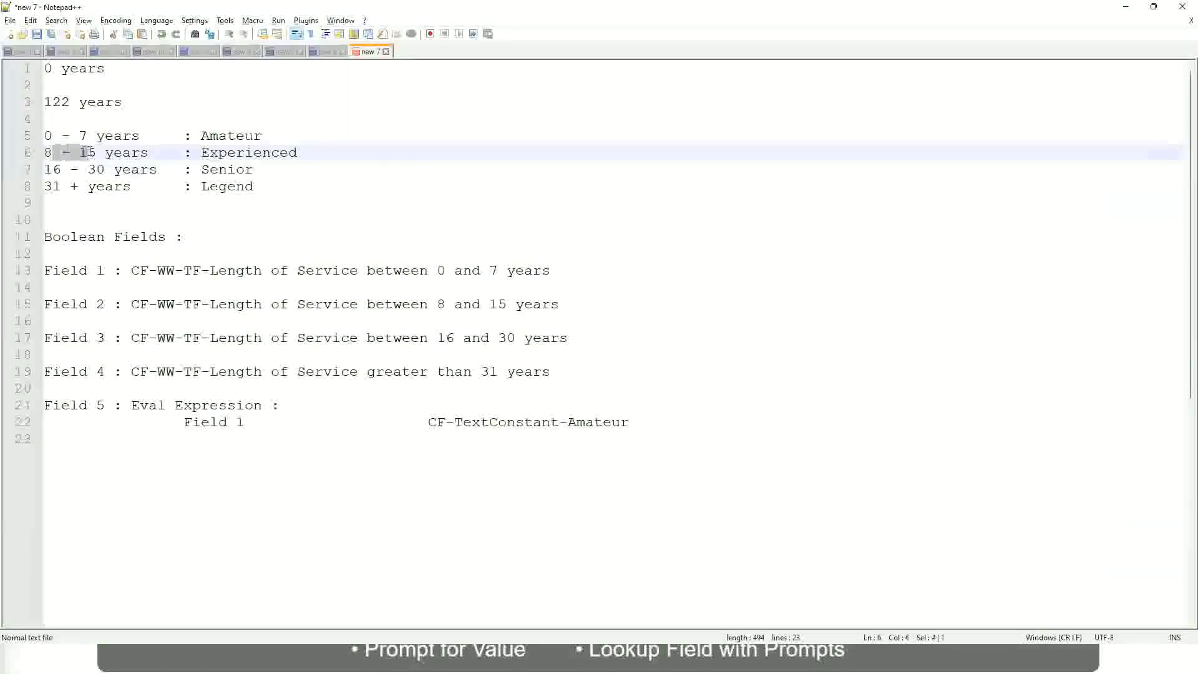
{"action": "left_click", "coordinate": [96, 154]}
{"action": "left_click", "coordinate": [138, 153]}
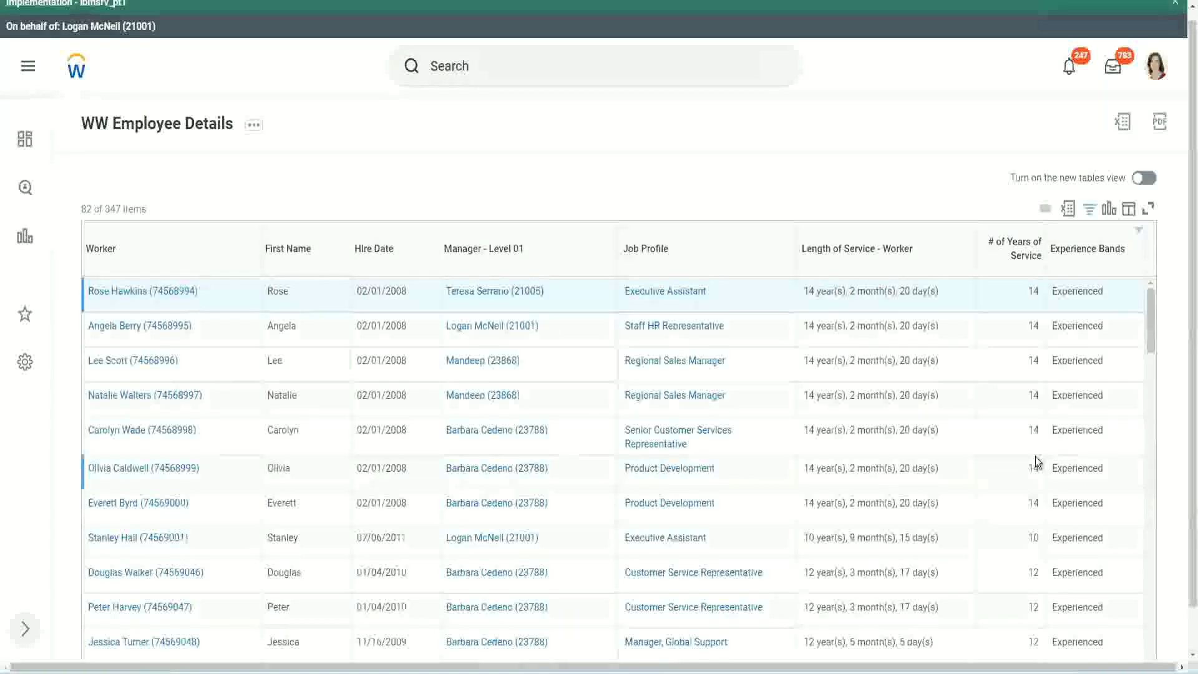
- Return to the filtered WW Employee Details report in Workday and compare years of service with the Experienced band across the rows
{"action": "scroll", "coordinate": [1037, 462], "scroll_direction": "down", "scroll_amount": 4}
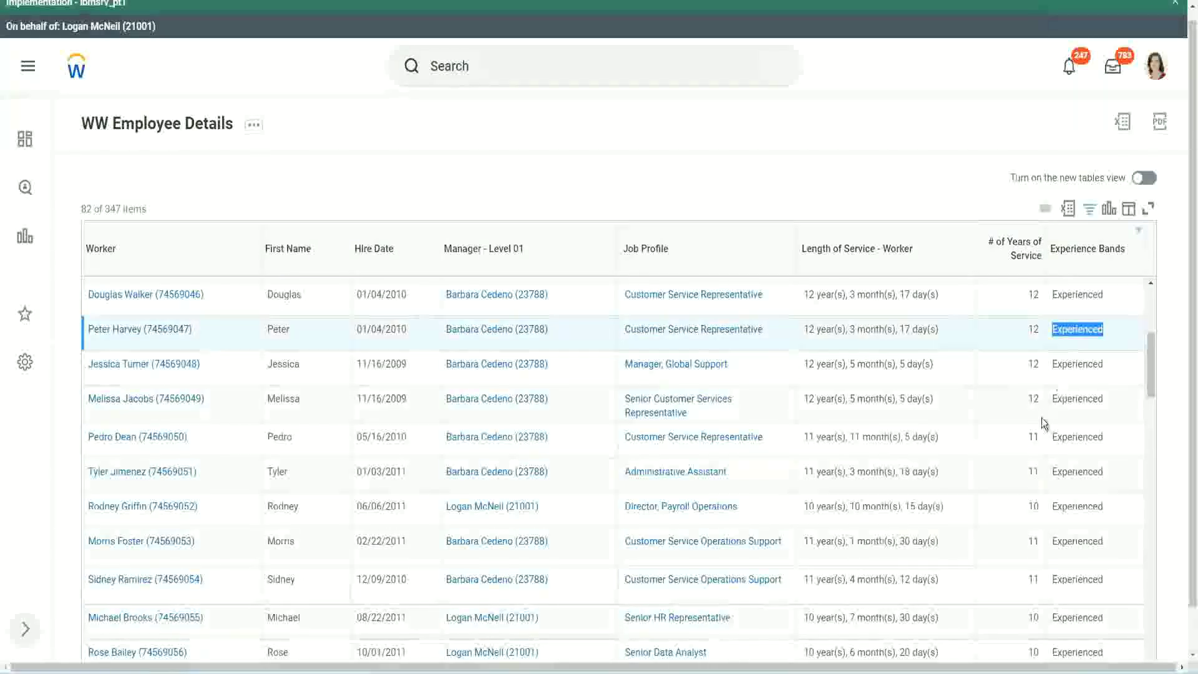
{"action": "scroll", "coordinate": [1037, 431], "scroll_direction": "down", "scroll_amount": 2}
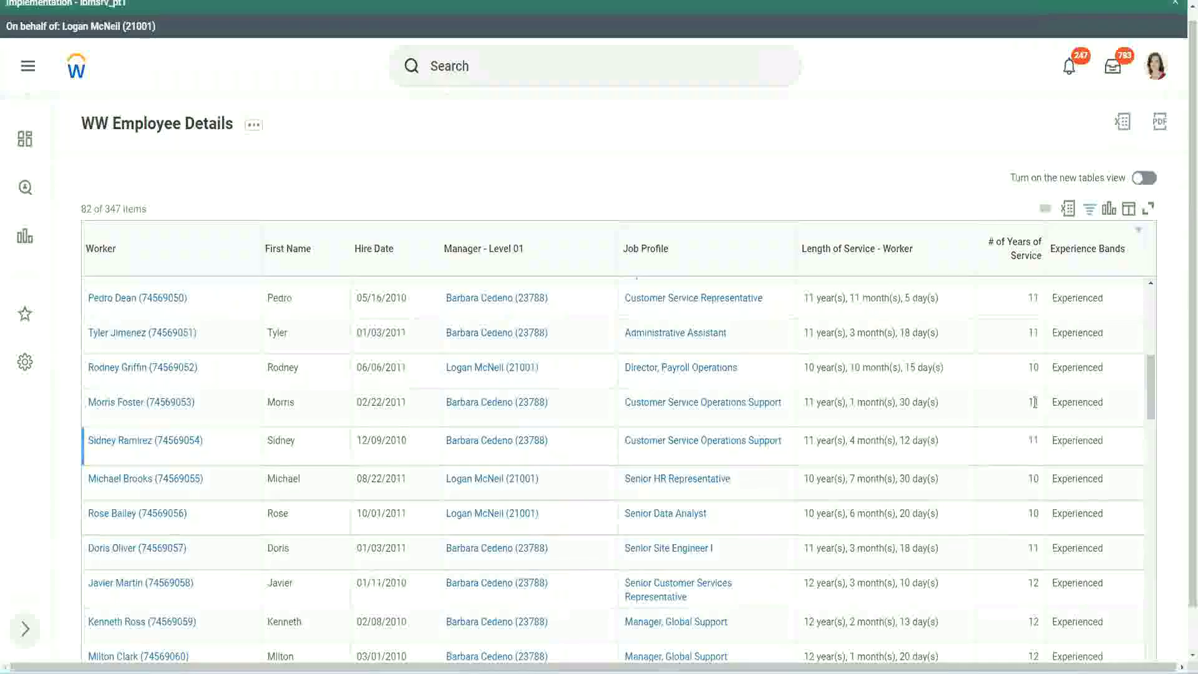
{"action": "left_click", "coordinate": [1031, 452]}
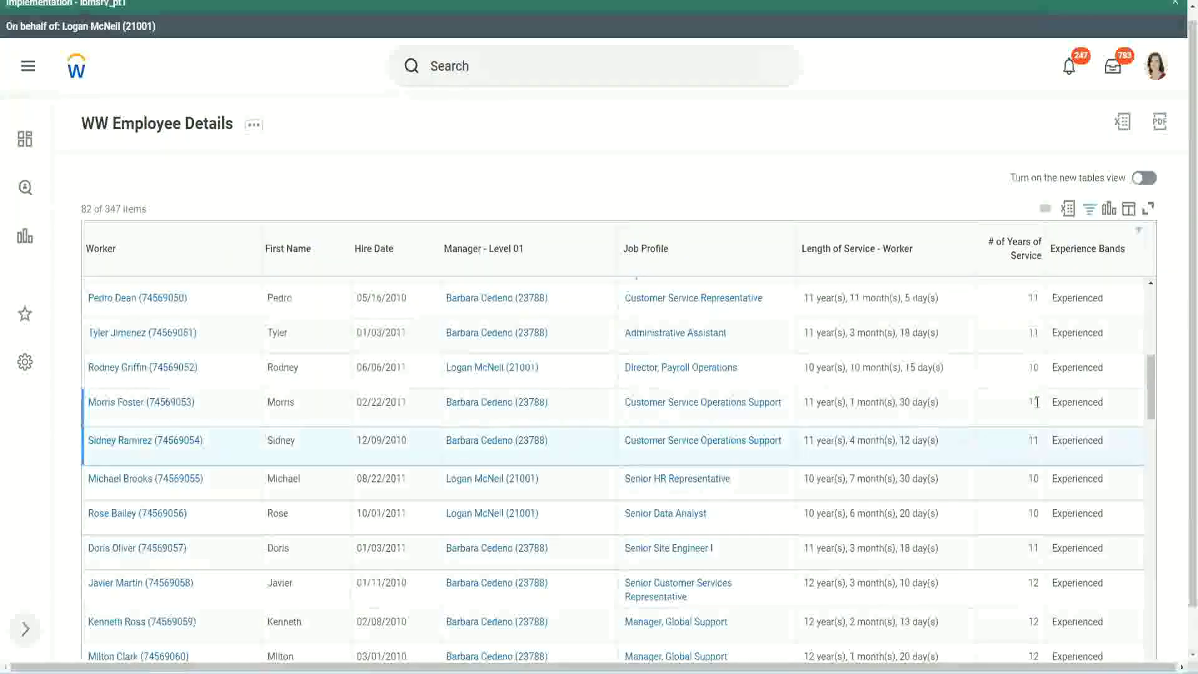
{"action": "left_click", "coordinate": [1093, 400]}
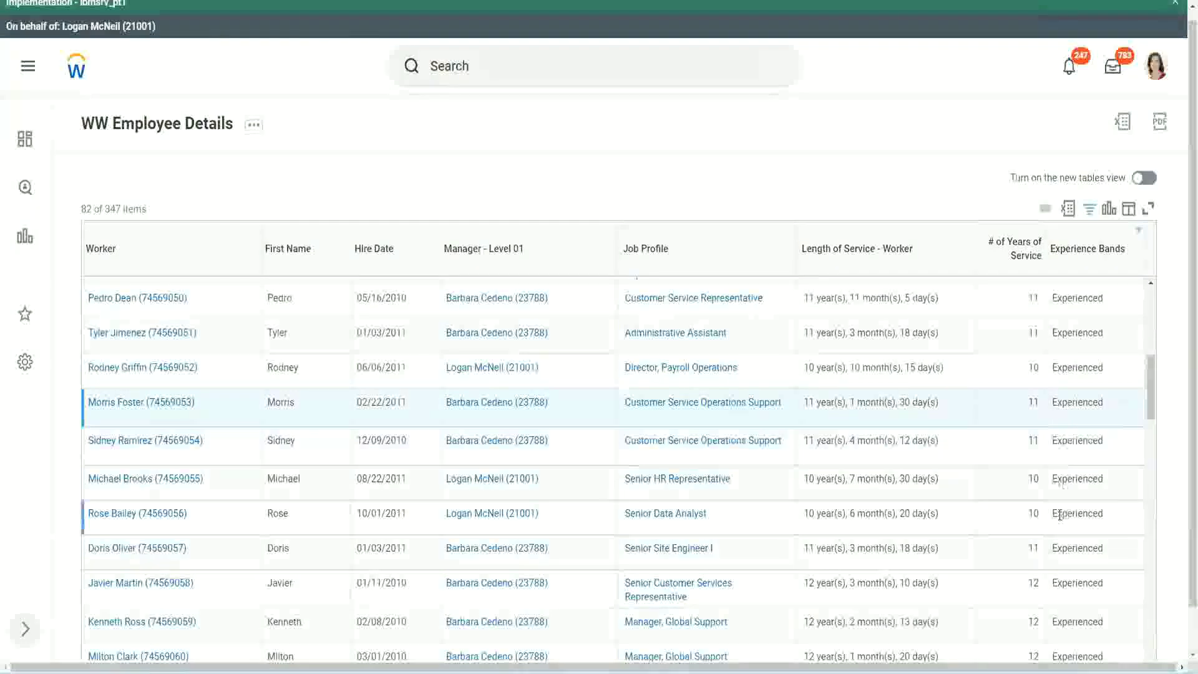
{"action": "scroll", "coordinate": [1059, 516], "scroll_direction": "down", "scroll_amount": 10}
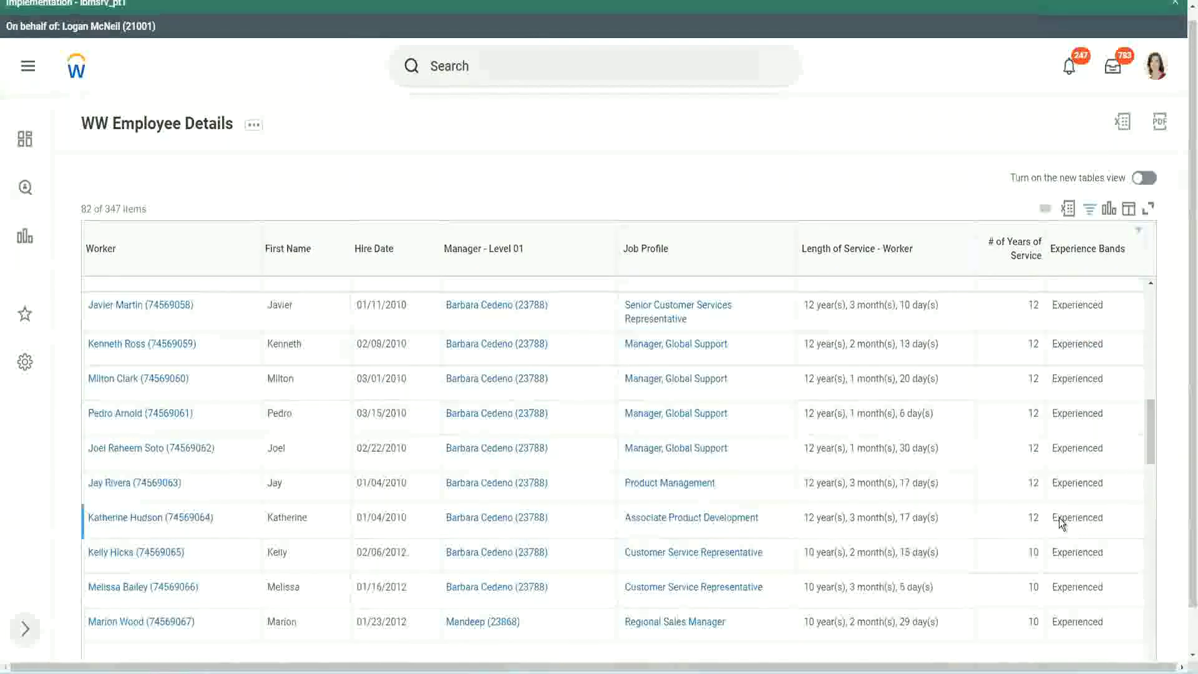